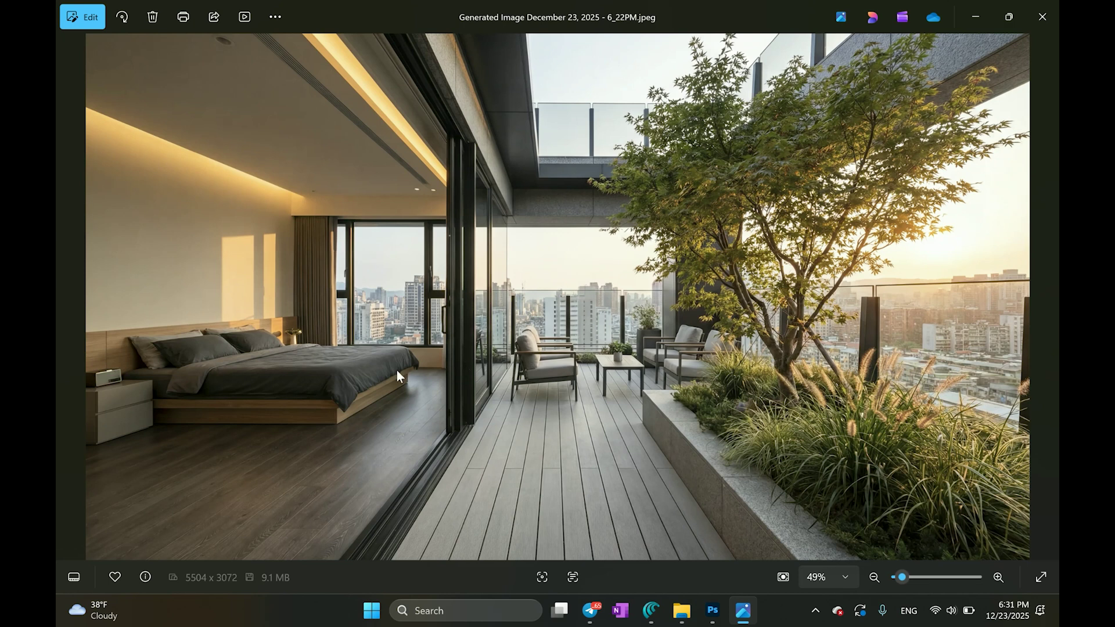
Examine the generated bedroom and terrace image up close, including the seating, tree and planter, and review the full composition
{"action": "scroll", "coordinate": [348, 351], "scroll_direction": "up", "scroll_amount": 4}
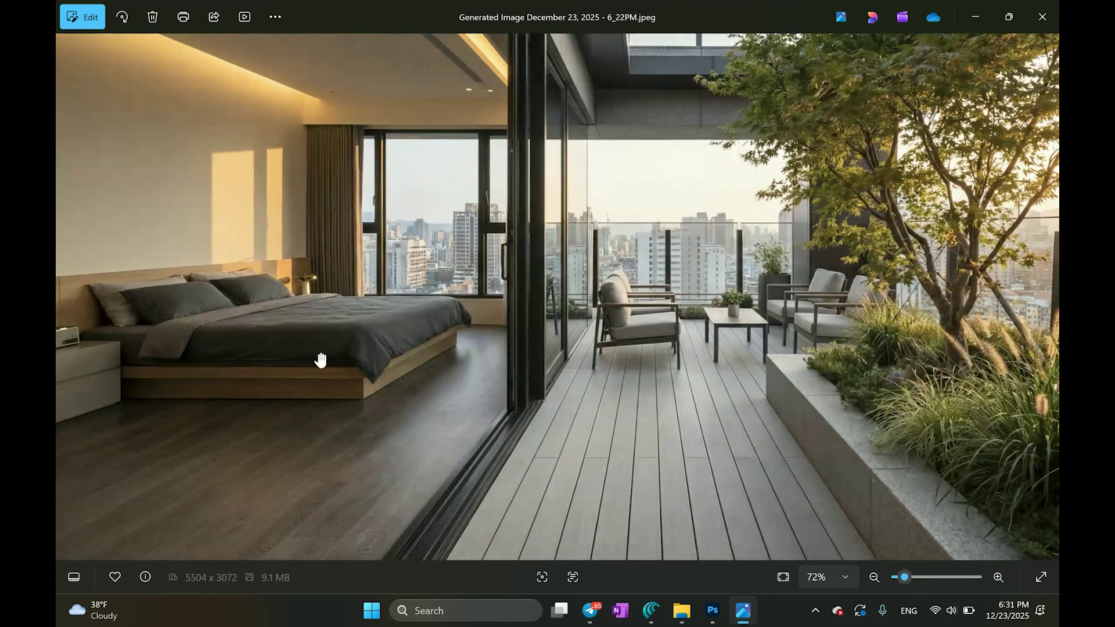
{"action": "scroll", "coordinate": [320, 360], "scroll_direction": "up", "scroll_amount": 1}
{"action": "left_click_drag", "start_coordinate": [680, 269], "coordinate": [567, 365]}
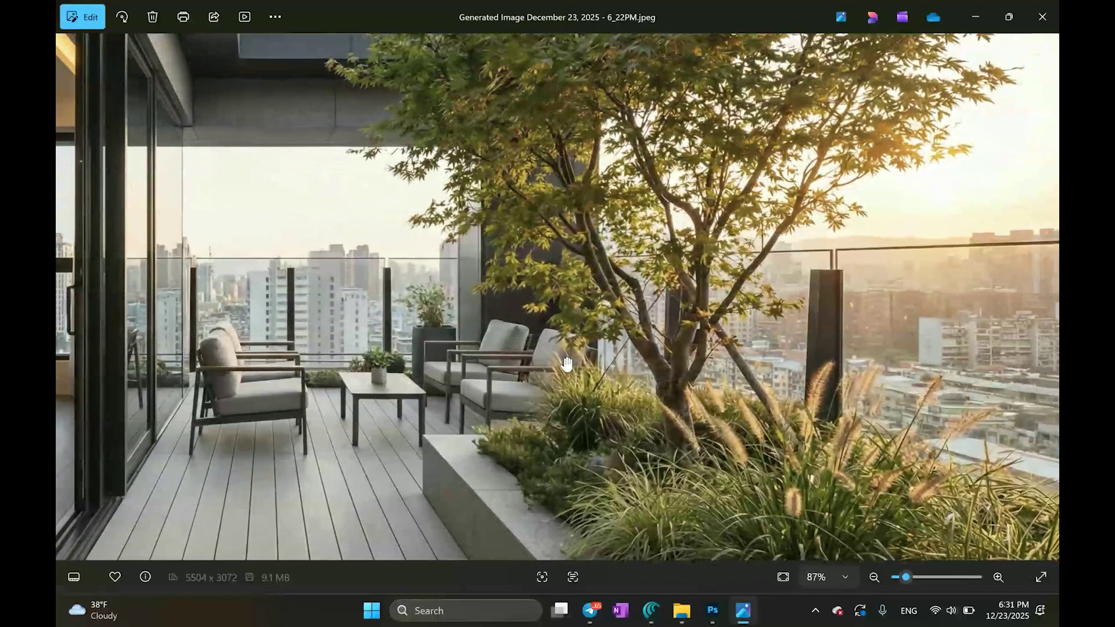
{"action": "scroll", "coordinate": [568, 364], "scroll_direction": "up", "scroll_amount": 3}
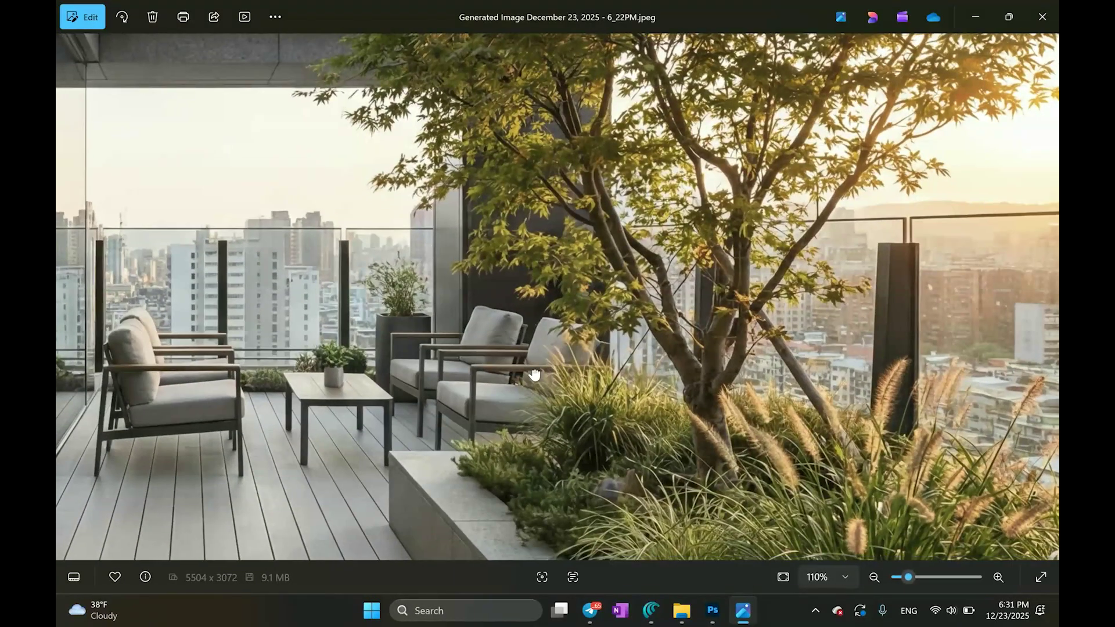
{"action": "left_click_drag", "start_coordinate": [495, 423], "coordinate": [537, 372]}
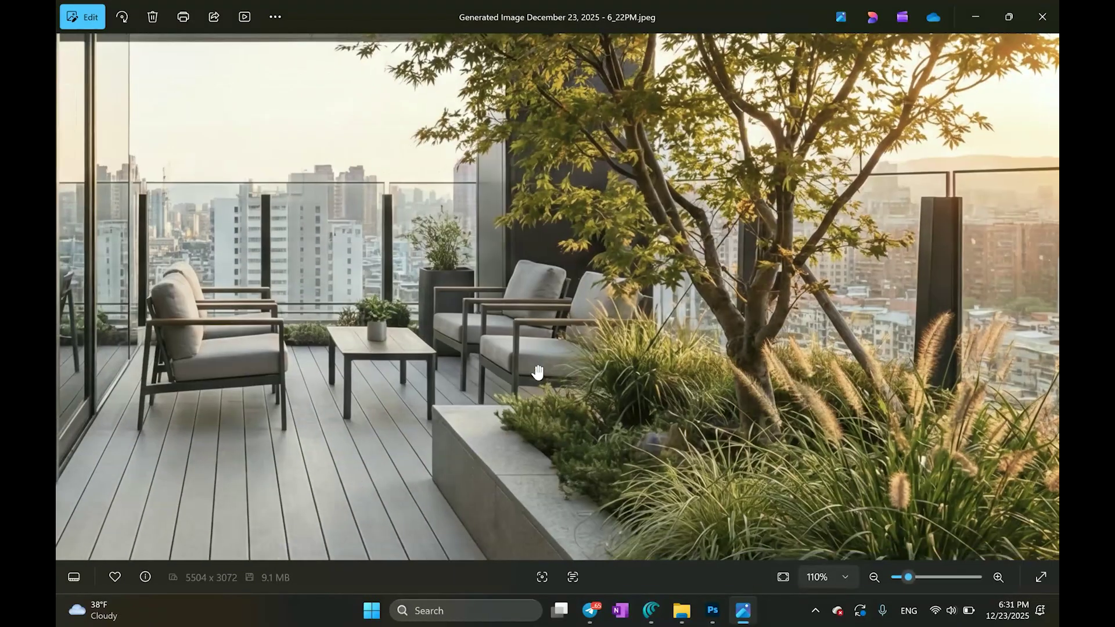
{"action": "left_click_drag", "start_coordinate": [643, 403], "coordinate": [485, 355]}
{"action": "left_click_drag", "start_coordinate": [476, 406], "coordinate": [531, 359]}
{"action": "left_click_drag", "start_coordinate": [406, 348], "coordinate": [557, 343]}
{"action": "left_click_drag", "start_coordinate": [197, 325], "coordinate": [474, 312]}
{"action": "left_click_drag", "start_coordinate": [64, 305], "coordinate": [717, 366]}
{"action": "scroll", "coordinate": [503, 365], "scroll_direction": "down", "scroll_amount": 4}
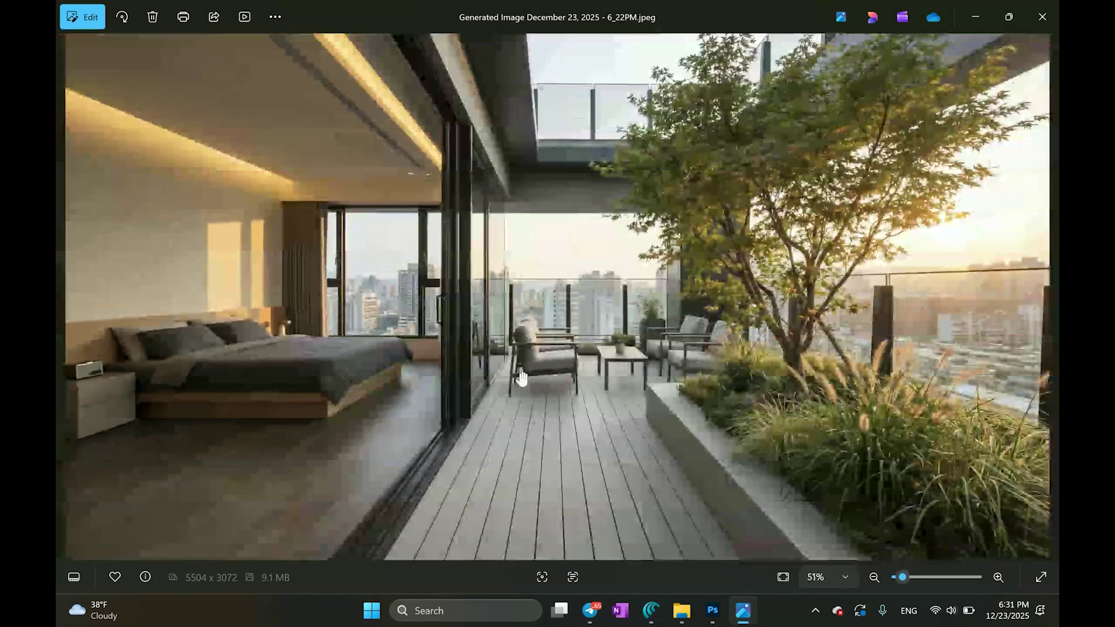
{"action": "scroll", "coordinate": [739, 322], "scroll_direction": "up", "scroll_amount": 3}
{"action": "scroll", "coordinate": [739, 323], "scroll_direction": "up", "scroll_amount": 2}
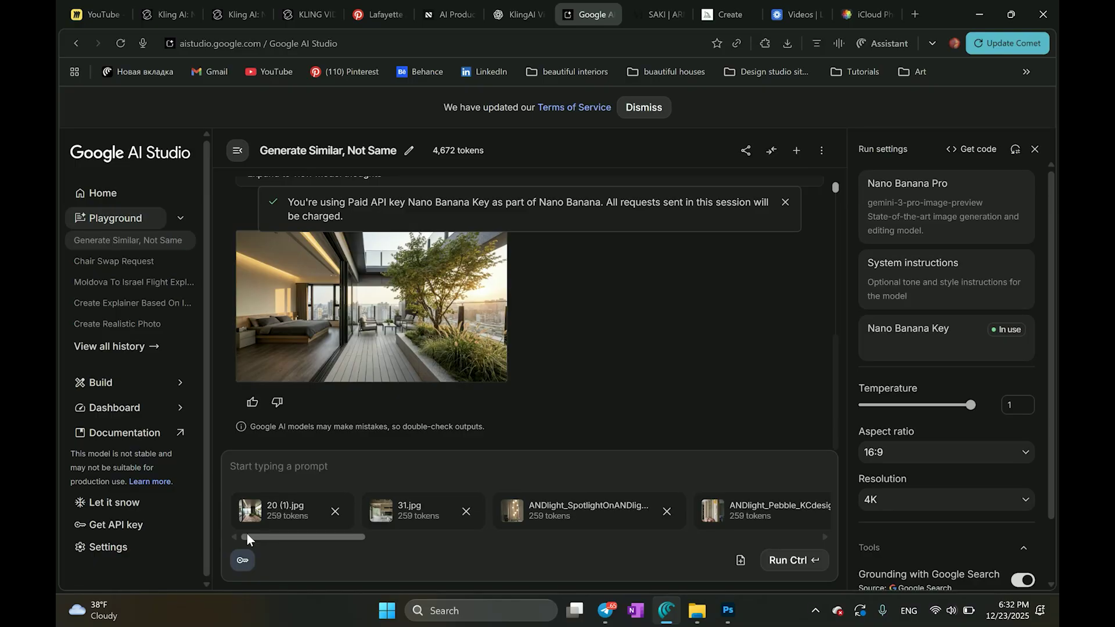
Switch to Google AI Studio and review the reference images attached to the prompt
{"action": "scroll", "coordinate": [312, 524], "scroll_direction": "right", "scroll_amount": 4}
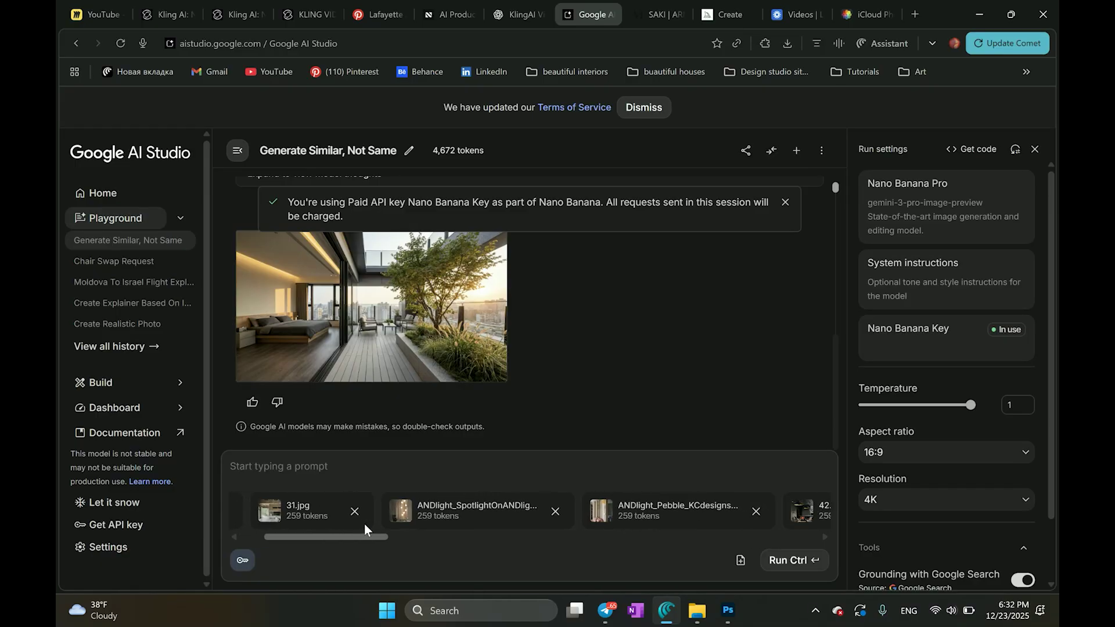
{"action": "left_click_drag", "start_coordinate": [393, 535], "coordinate": [852, 535]}
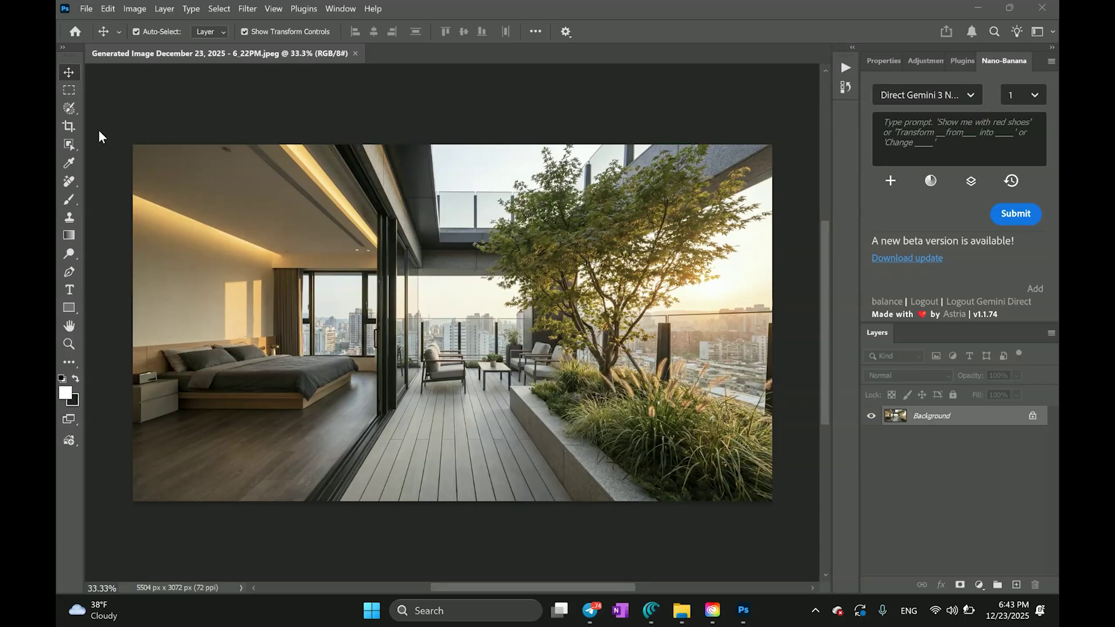
In Photoshop, select the entire image and choose Gemini 3 (with Nano Banana Pro) as the Generative Fill model
{"action": "left_click", "coordinate": [69, 91]}
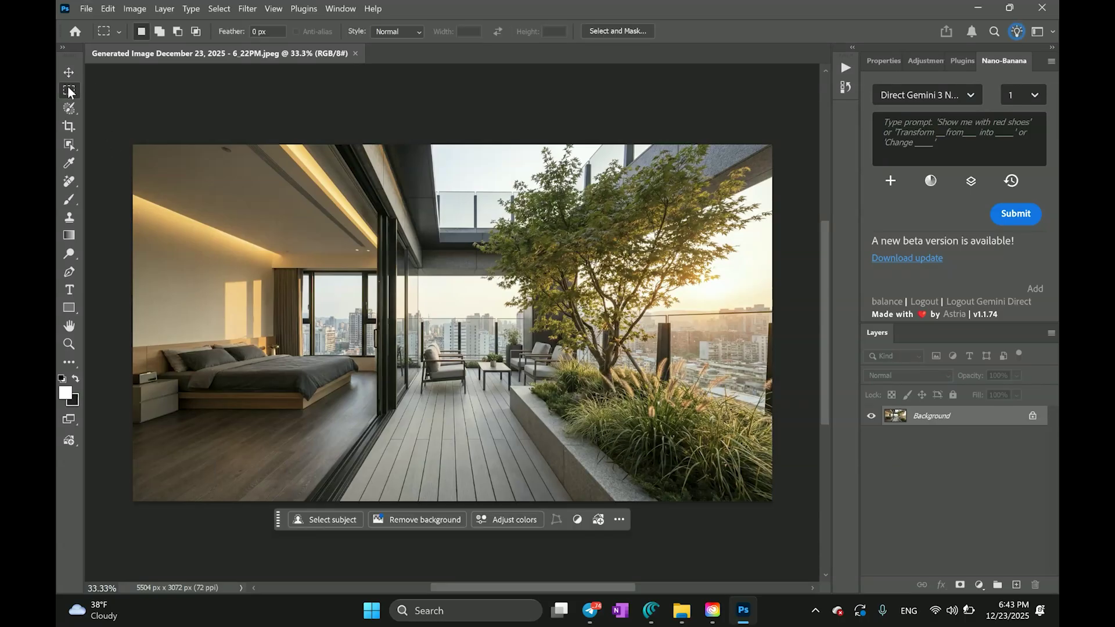
{"action": "key", "text": "ctrl+a"}
{"action": "left_click", "coordinate": [349, 519]}
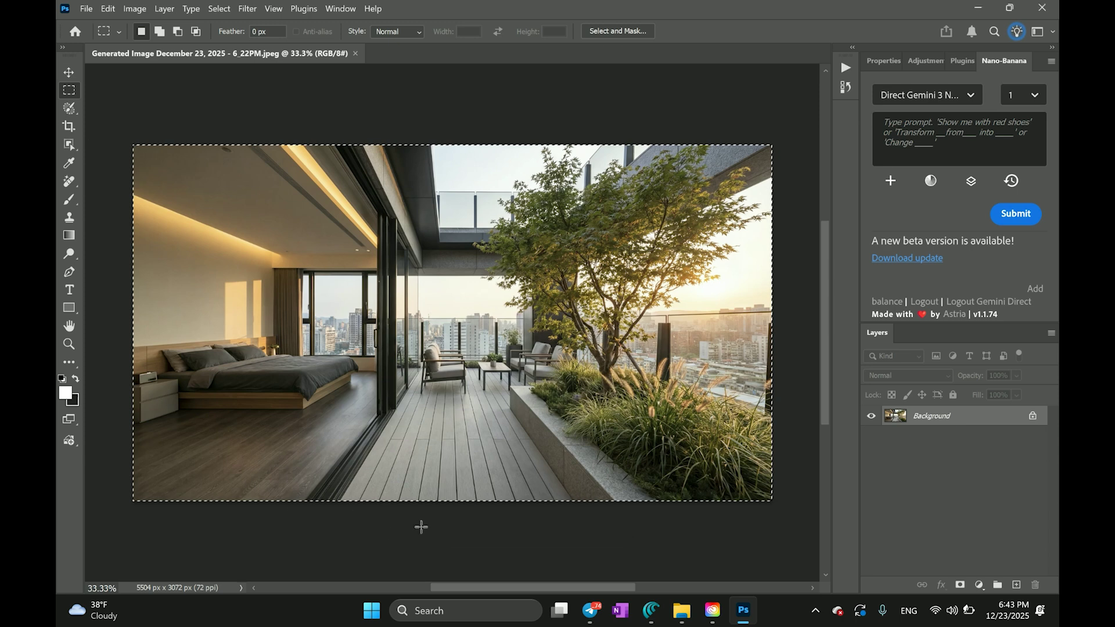
{"action": "left_click", "coordinate": [489, 521]}
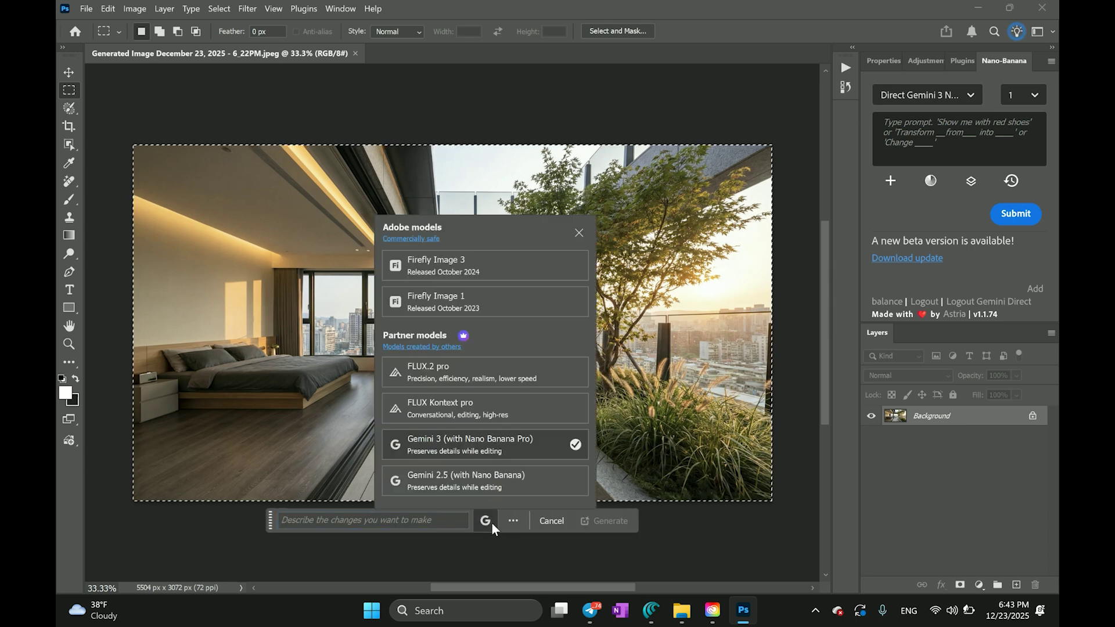
{"action": "left_click", "coordinate": [520, 446]}
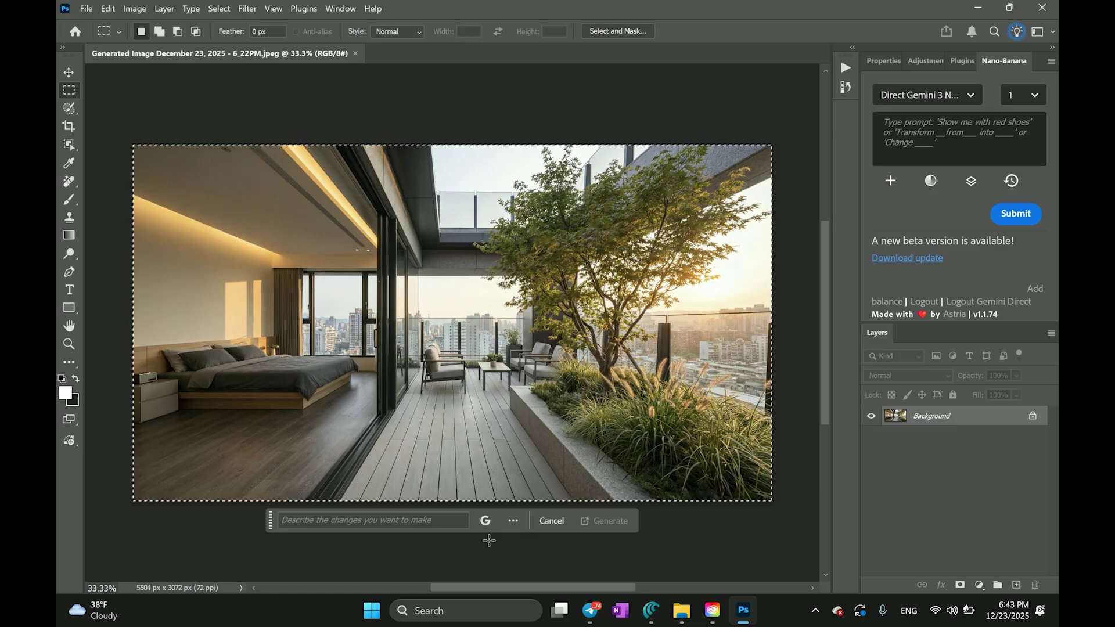
Generate a night version of the selected image with the prompt "change image to night"
{"action": "left_click", "coordinate": [377, 521]}
{"action": "type", "text": "change image to night"}
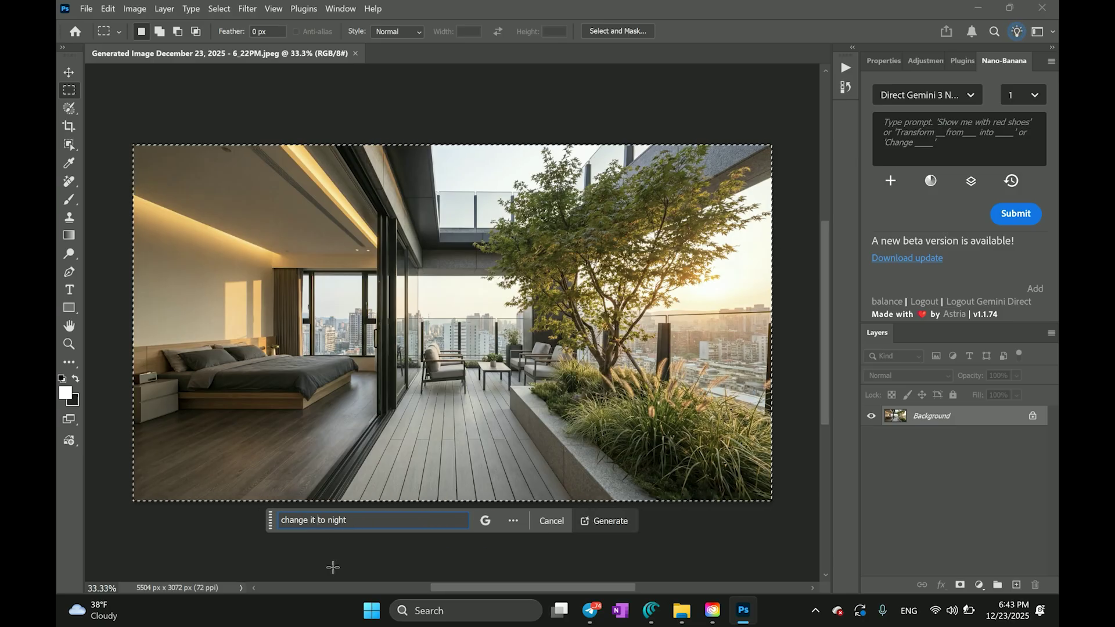
{"action": "key", "text": "Return"}
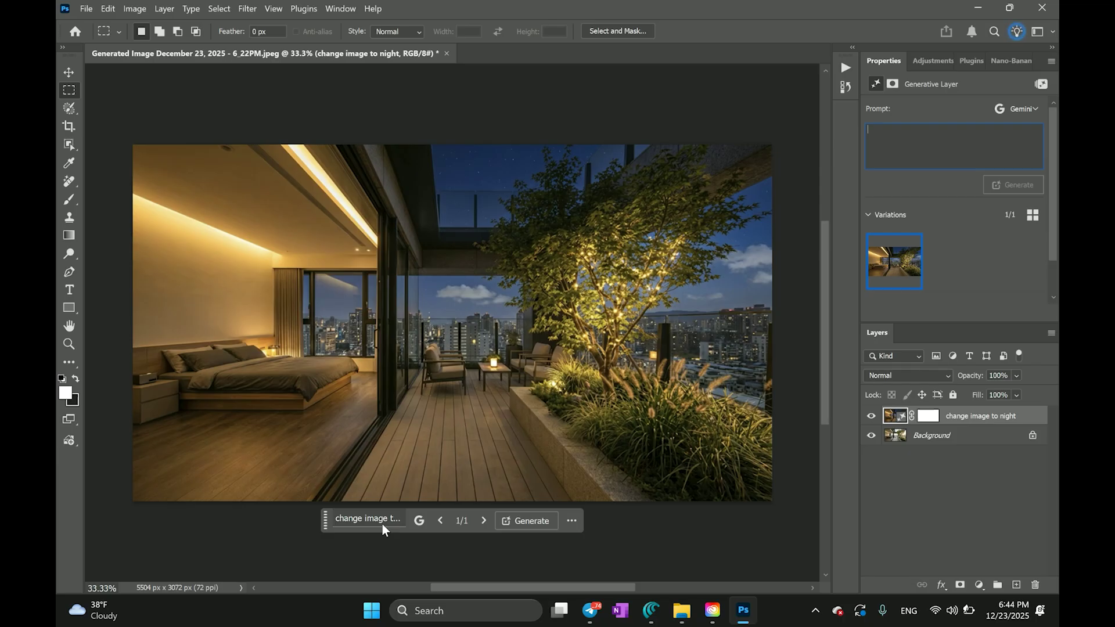
Open the Nano-Banana plugin and browse the JPG files in the Test_4 folder that could be added as references
{"action": "left_click", "coordinate": [1008, 60]}
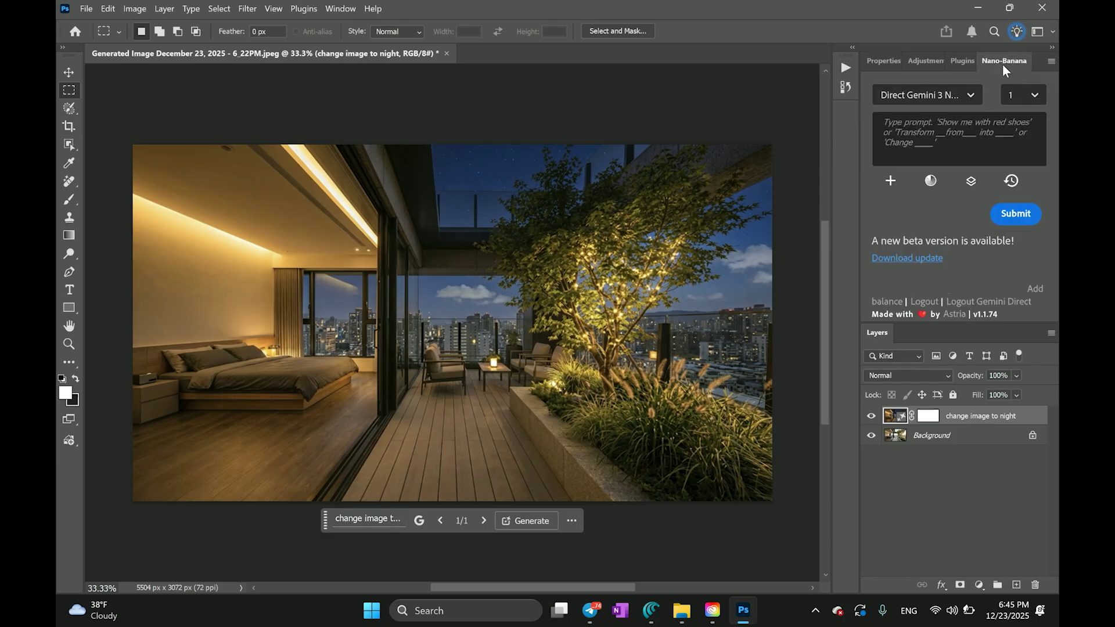
{"action": "left_click", "coordinate": [885, 180]}
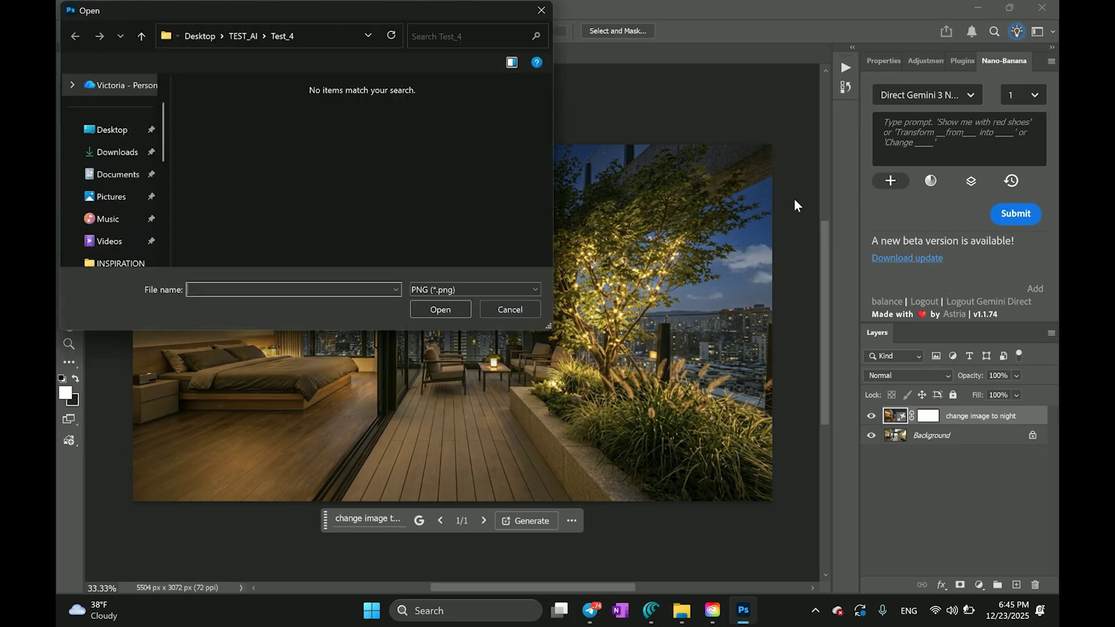
{"action": "left_click", "coordinate": [496, 289]}
{"action": "left_click", "coordinate": [454, 336]}
{"action": "left_click", "coordinate": [384, 189]}
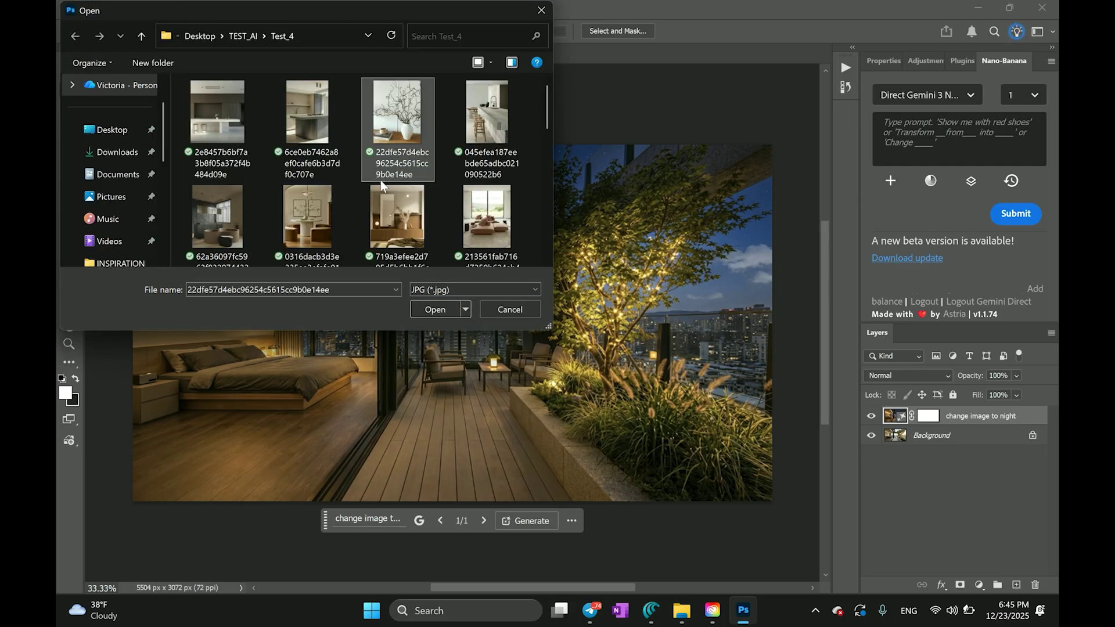
{"action": "left_click", "coordinate": [497, 309]}
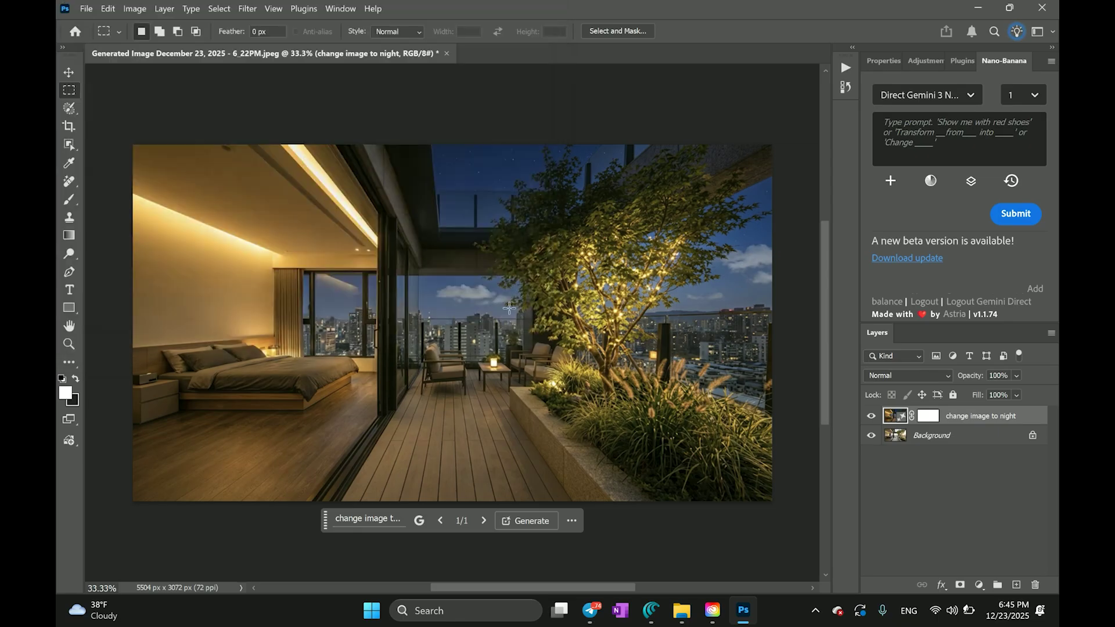
Generate another night version of the background image using Nano Banana 2 Pro 4K - Gemini 3 with the prompt "change image to night"
{"action": "left_click", "coordinate": [970, 96]}
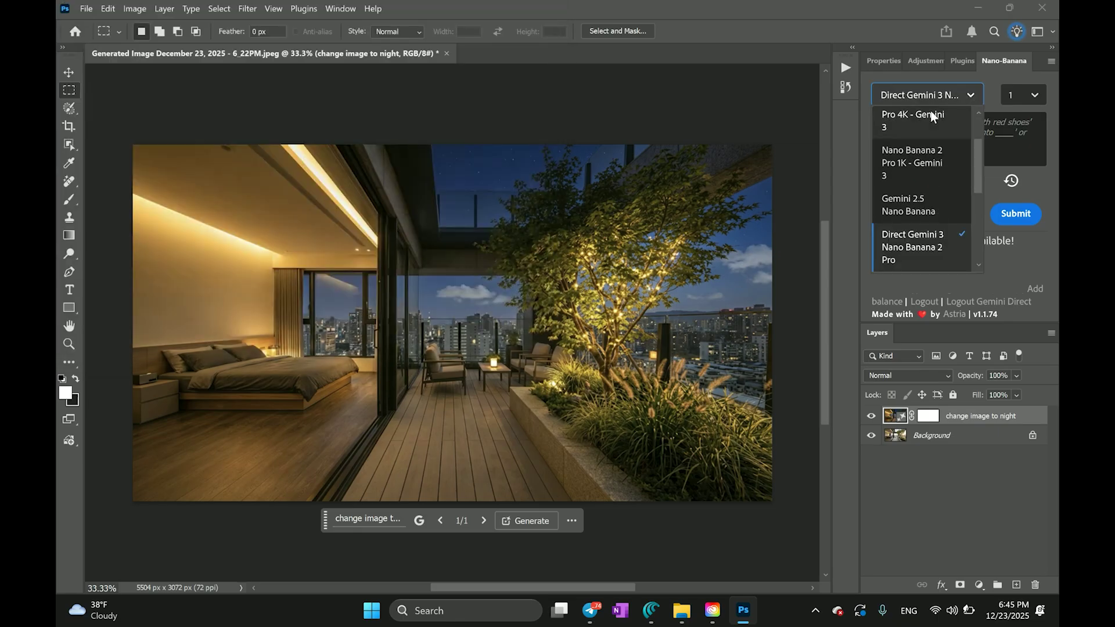
{"action": "scroll", "coordinate": [920, 180], "scroll_direction": "down", "scroll_amount": 1}
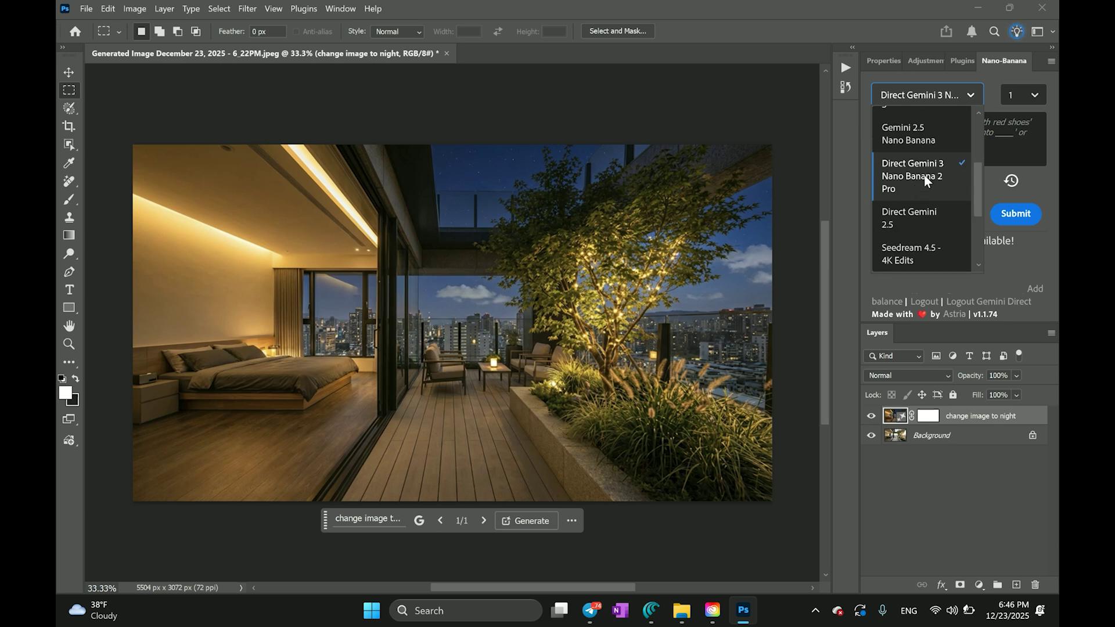
{"action": "scroll", "coordinate": [926, 200], "scroll_direction": "up", "scroll_amount": 2}
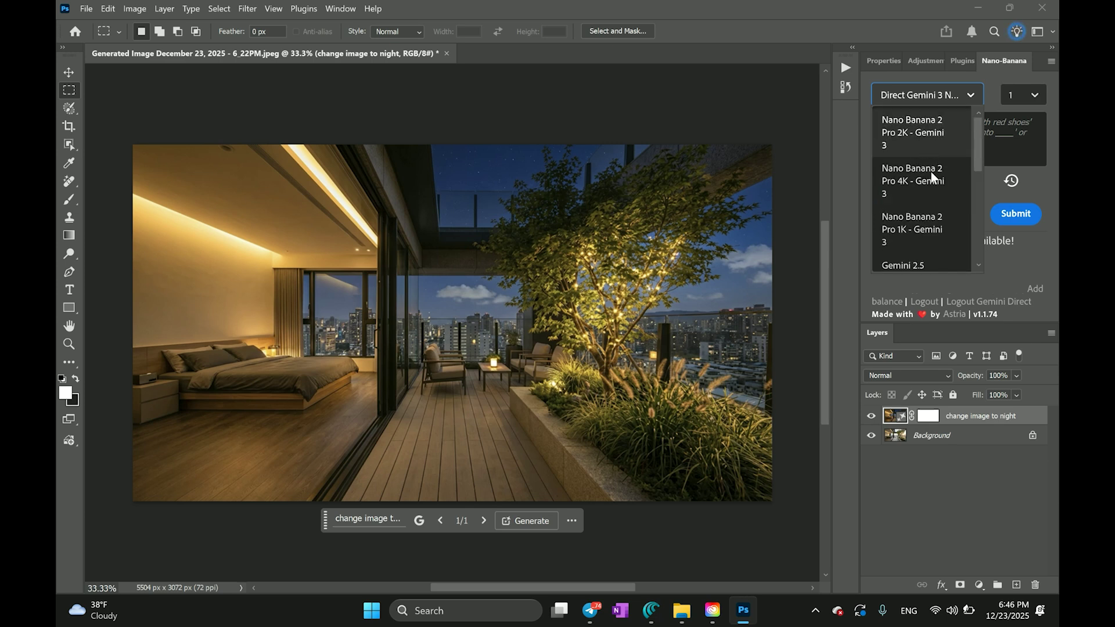
{"action": "left_click", "coordinate": [927, 177]}
{"action": "left_click", "coordinate": [958, 189]}
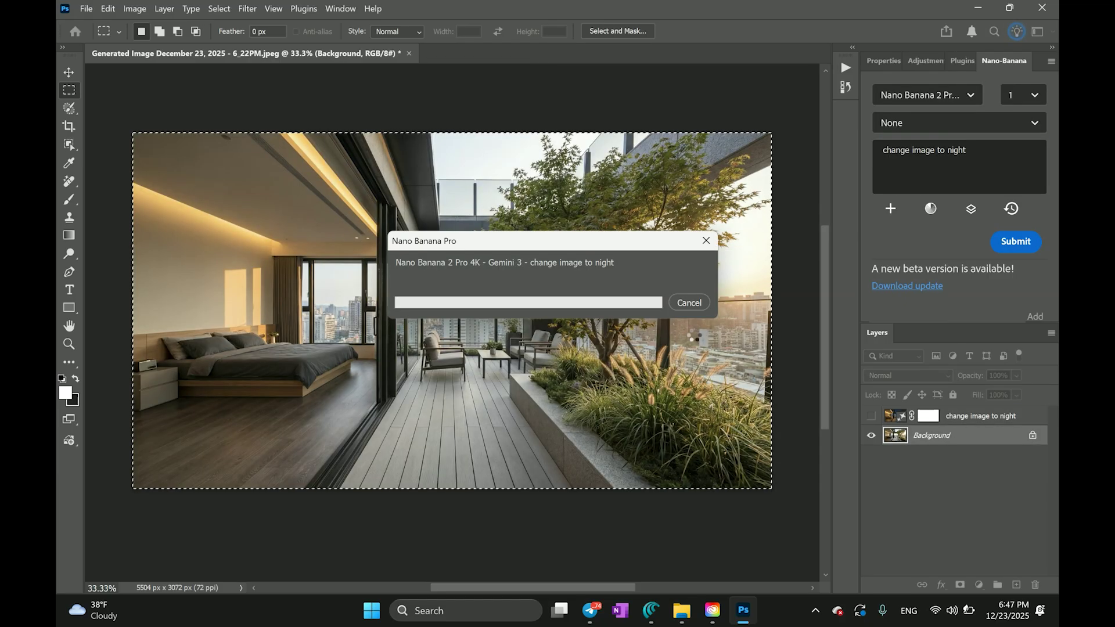
Inspect the new night version's skyline, terrace furniture and lit tree at 100%, and review the whole image
{"action": "key", "text": "v"}
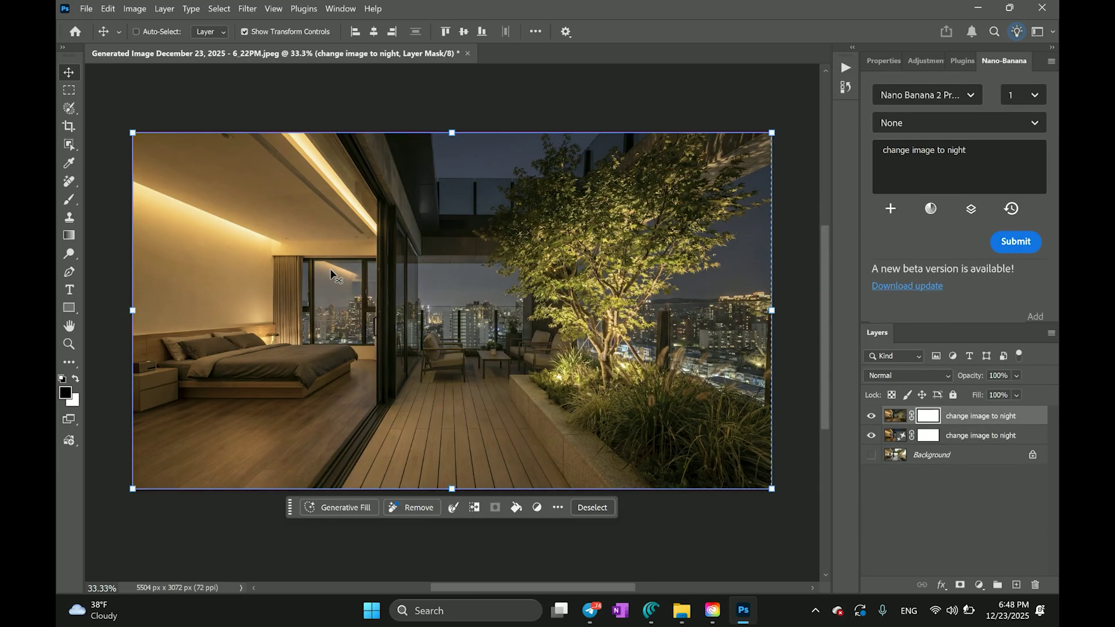
{"action": "scroll", "coordinate": [335, 278], "scroll_direction": "up", "scroll_amount": 1}
{"action": "scroll", "coordinate": [332, 273], "scroll_direction": "up", "scroll_amount": 2}
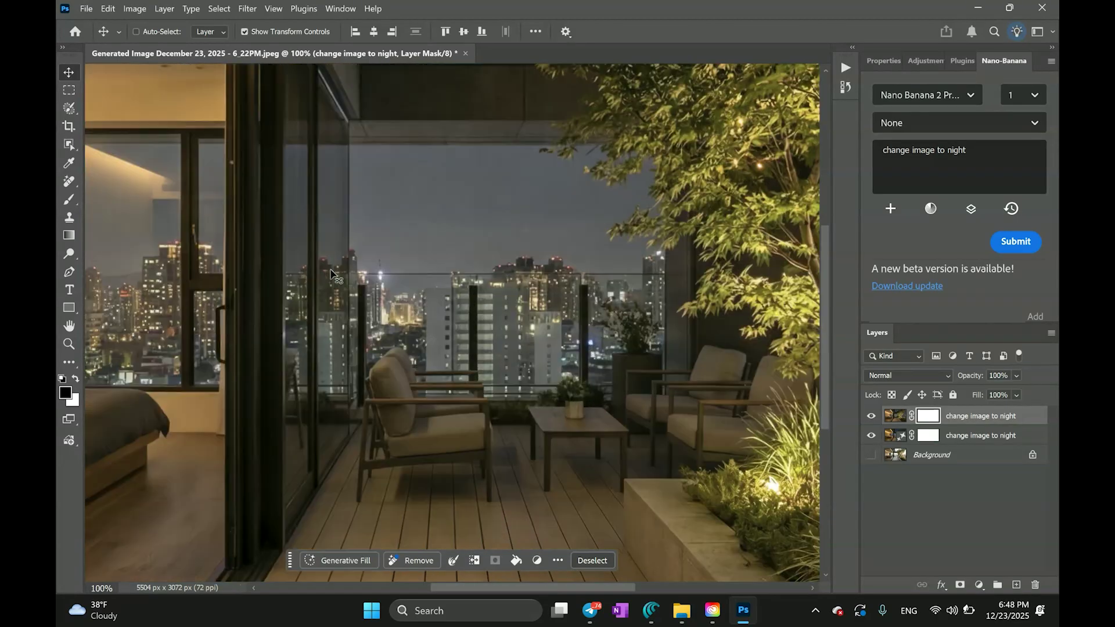
{"action": "left_click_drag", "start_coordinate": [601, 431], "coordinate": [496, 317]}
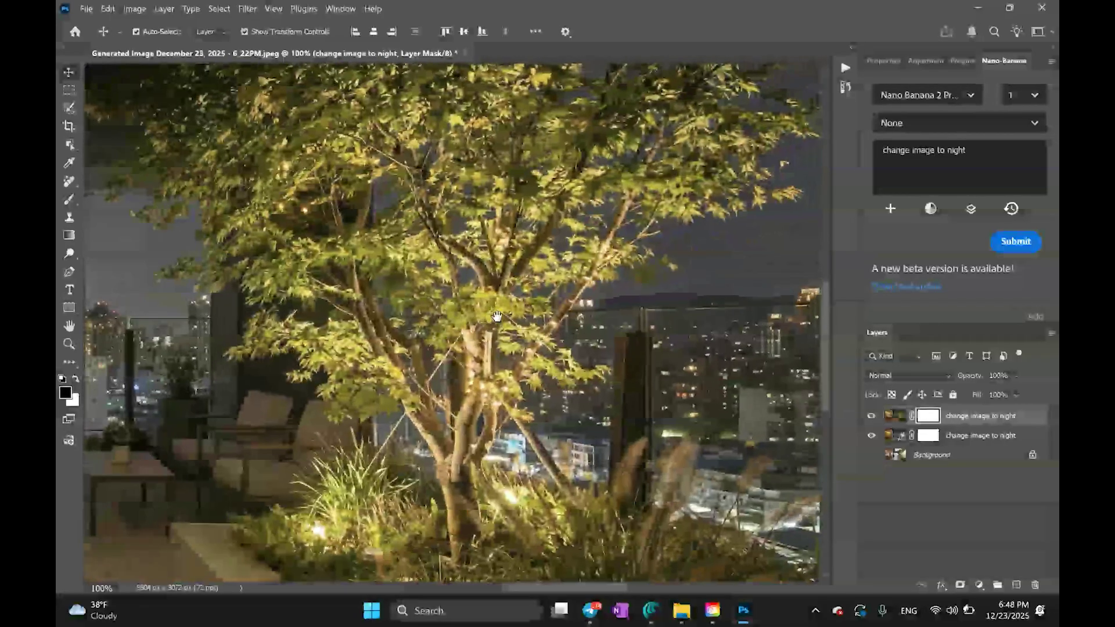
{"action": "key", "text": "ctrl+0"}
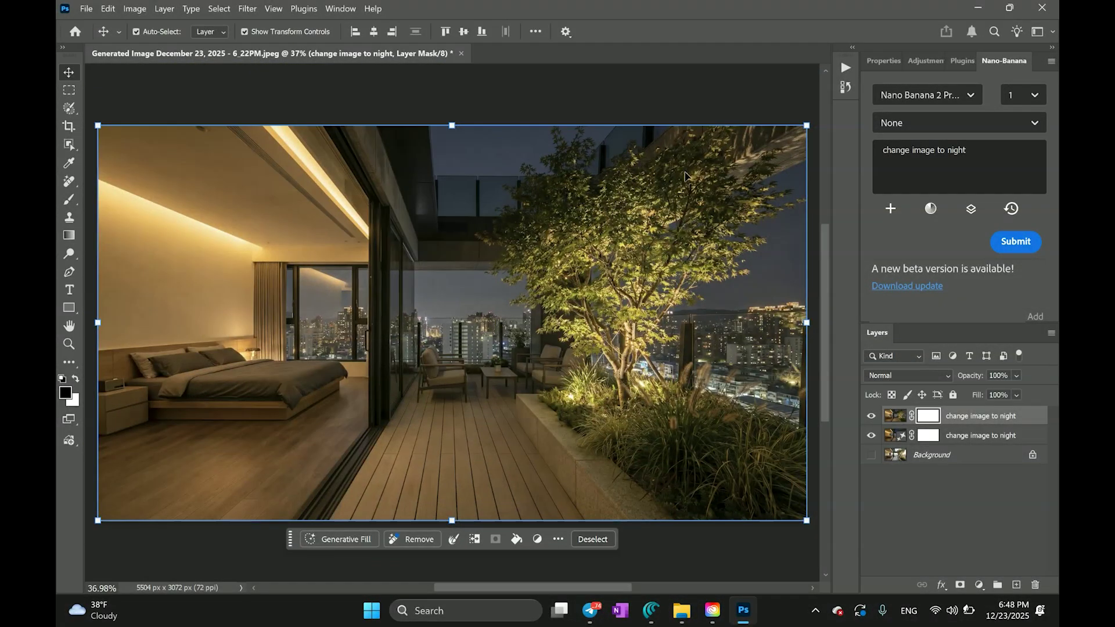
Switch to the browser and check Astria's per-image prices for the edit models and the Adobe account's remaining premium generative credits
{"action": "key", "text": "alt+Tab"}
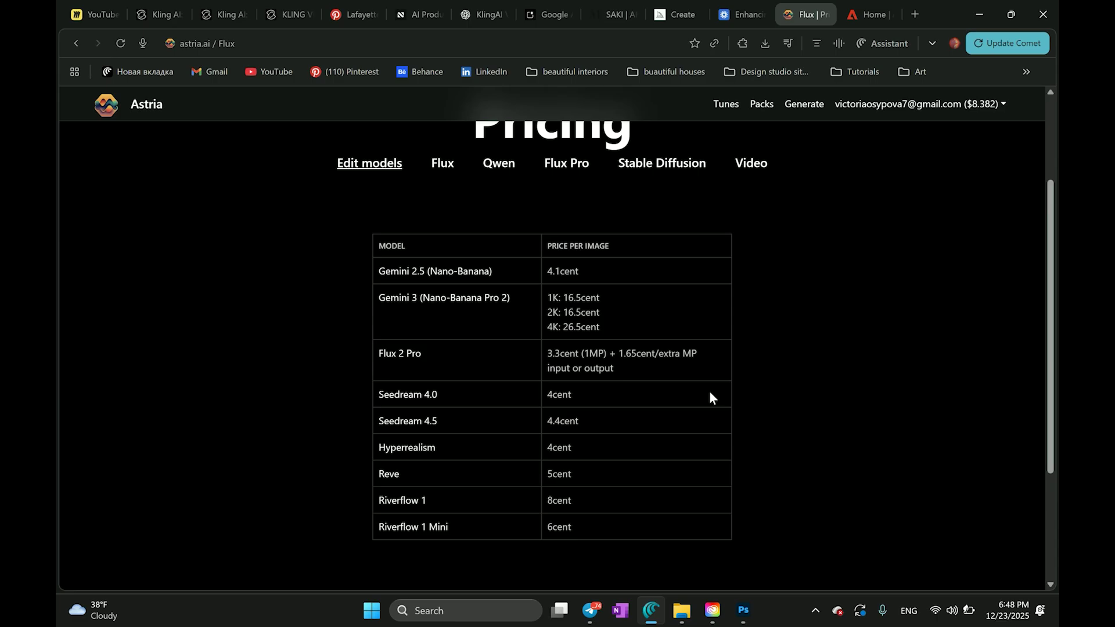
{"action": "scroll", "coordinate": [531, 329], "scroll_direction": "down", "scroll_amount": 1}
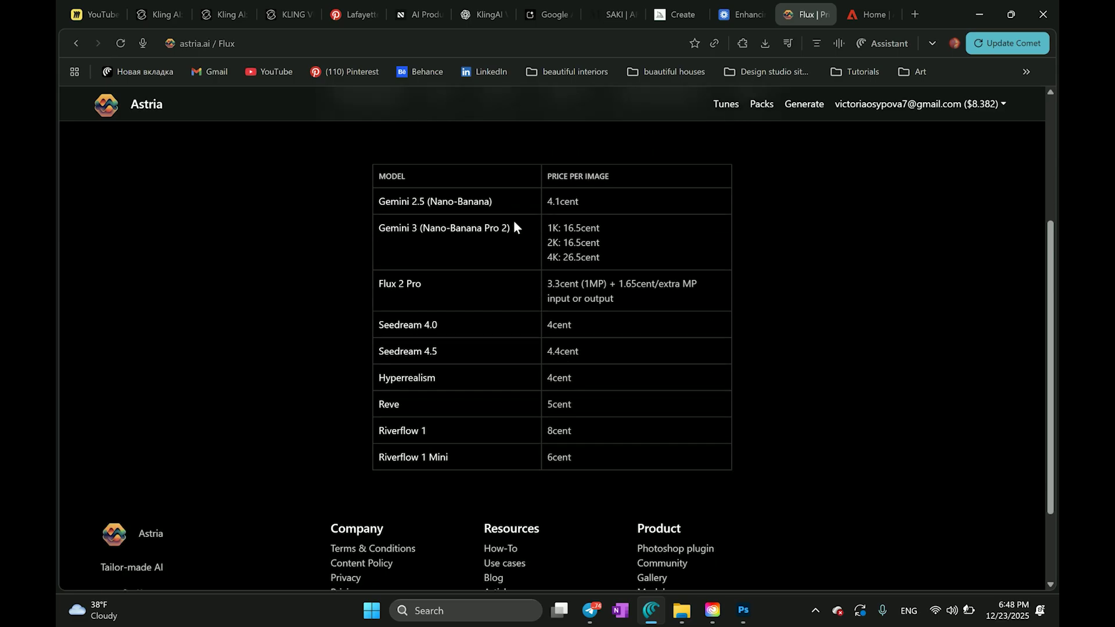
{"action": "left_click_drag", "start_coordinate": [643, 207], "coordinate": [559, 201]}
{"action": "left_click_drag", "start_coordinate": [602, 258], "coordinate": [564, 263]}
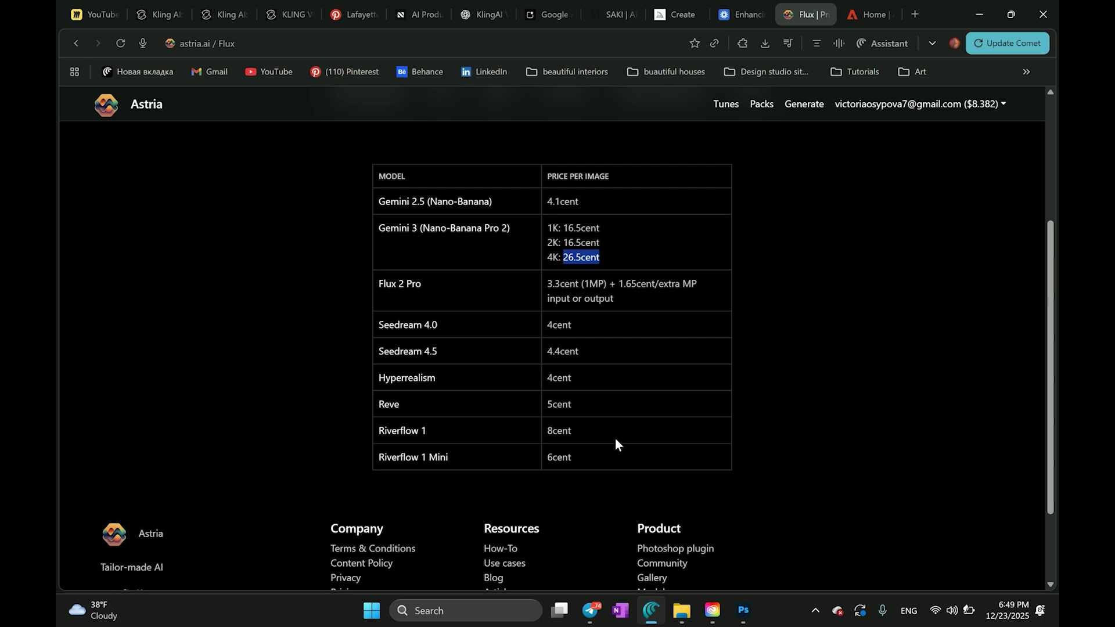
{"action": "key", "text": "ctrl+Tab"}
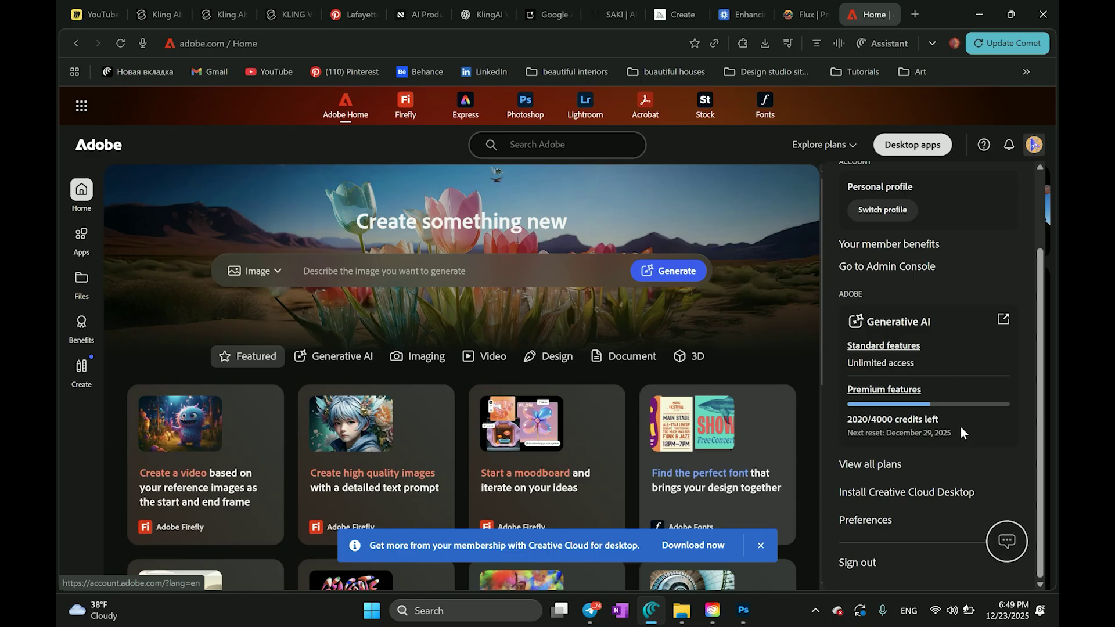
{"action": "left_click_drag", "start_coordinate": [903, 416], "coordinate": [920, 415]}
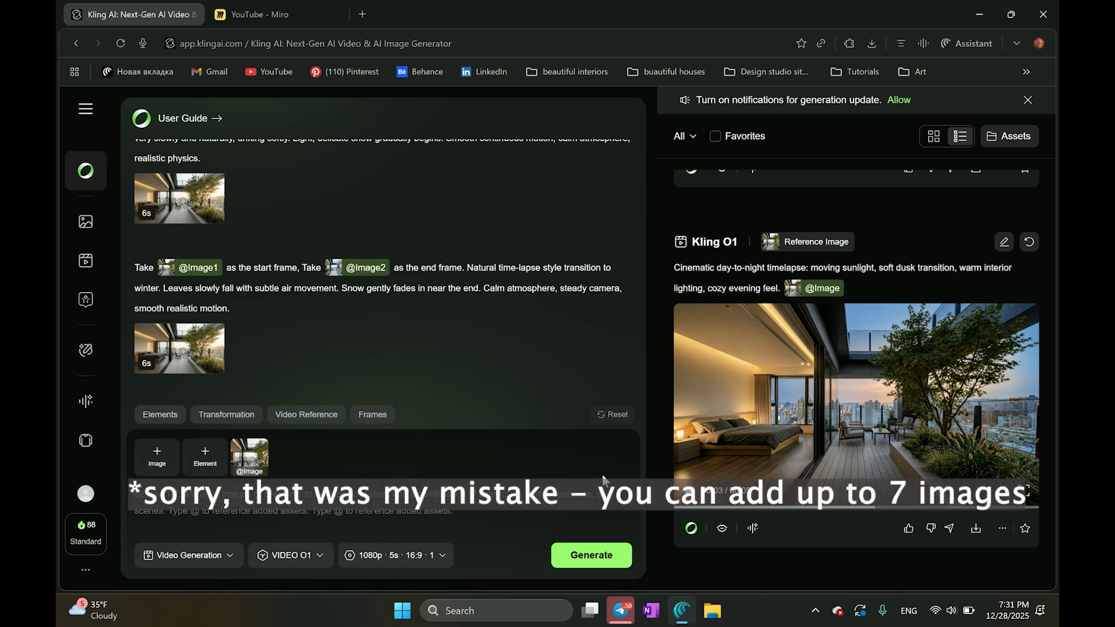
Review the Transformation, Video Reference, Frames and Elements modes and the available resolution, duration, ratio and output settings for VIDEO O1
{"action": "left_click", "coordinate": [253, 415]}
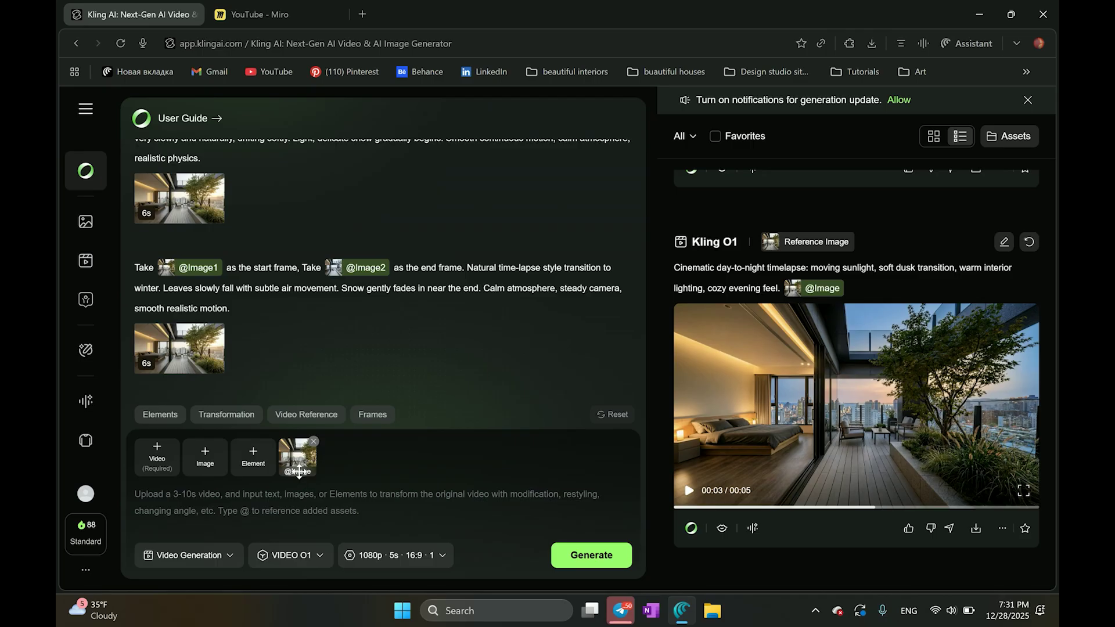
{"action": "left_click", "coordinate": [299, 417]}
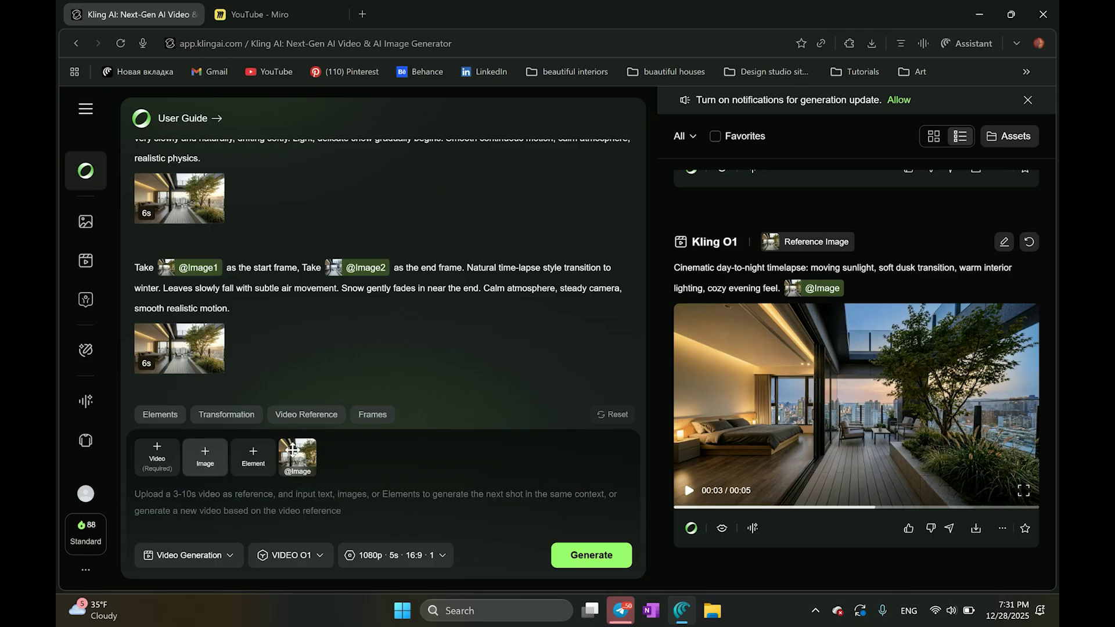
{"action": "left_click", "coordinate": [372, 414]}
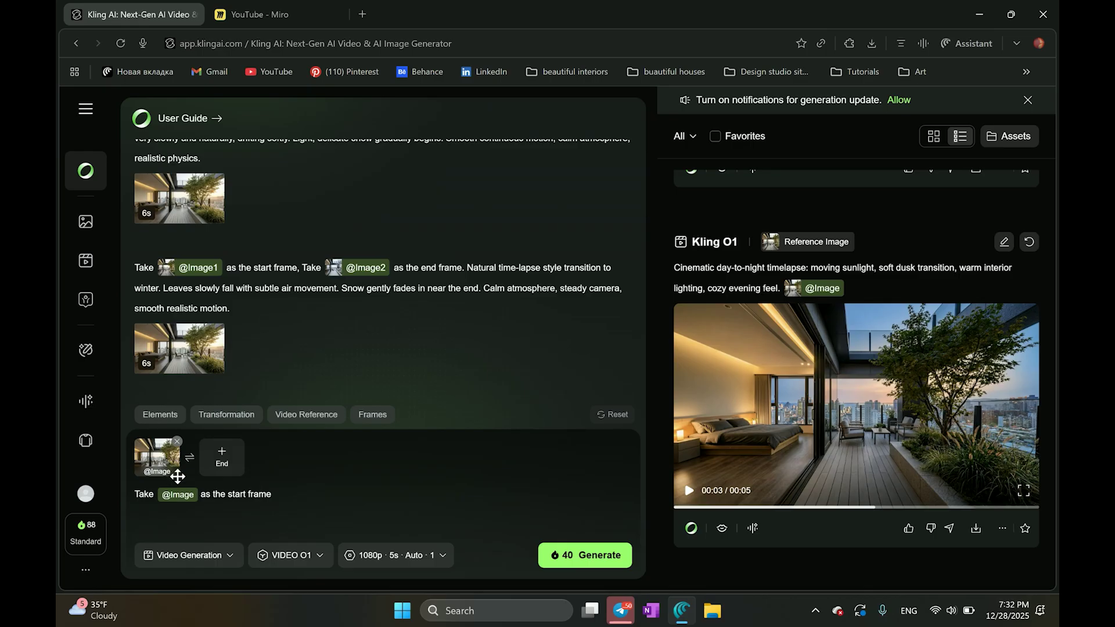
{"action": "left_click", "coordinate": [163, 414]}
{"action": "left_click", "coordinate": [429, 557]}
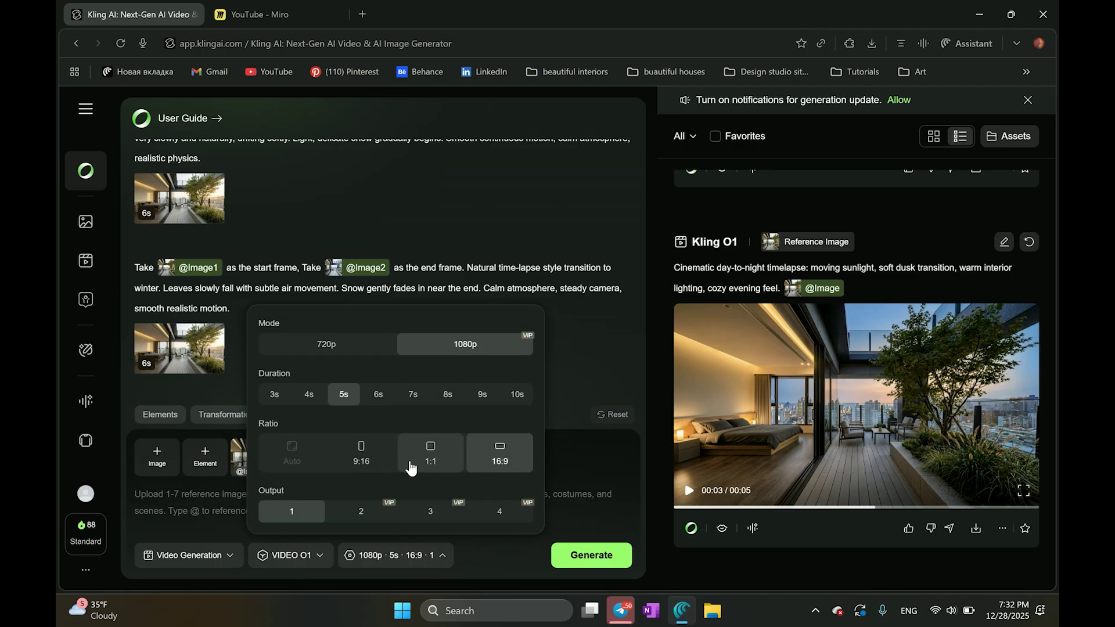
{"action": "left_click", "coordinate": [583, 473]}
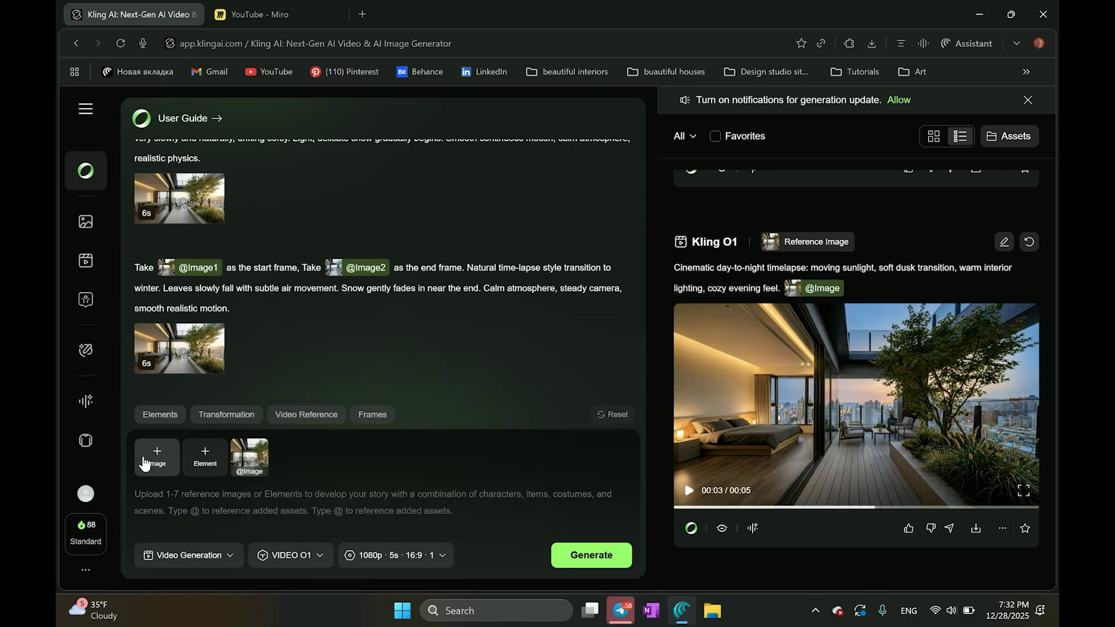
Play the generated day-to-night timelapse in full screen and return to the generation history
{"action": "left_click", "coordinate": [1024, 491]}
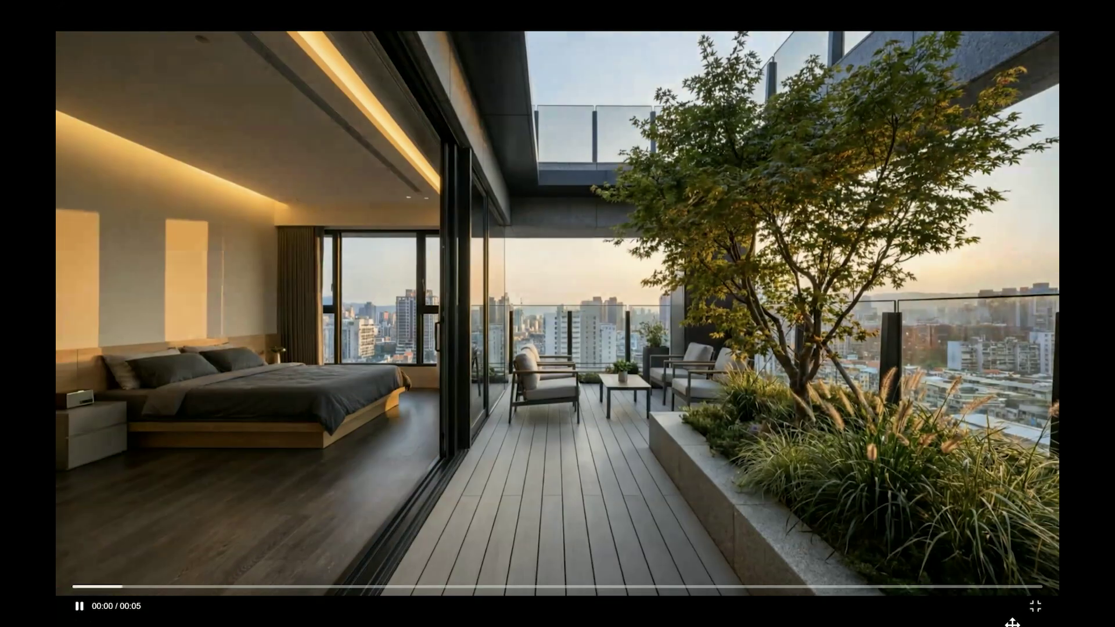
{"action": "left_click", "coordinate": [1035, 607]}
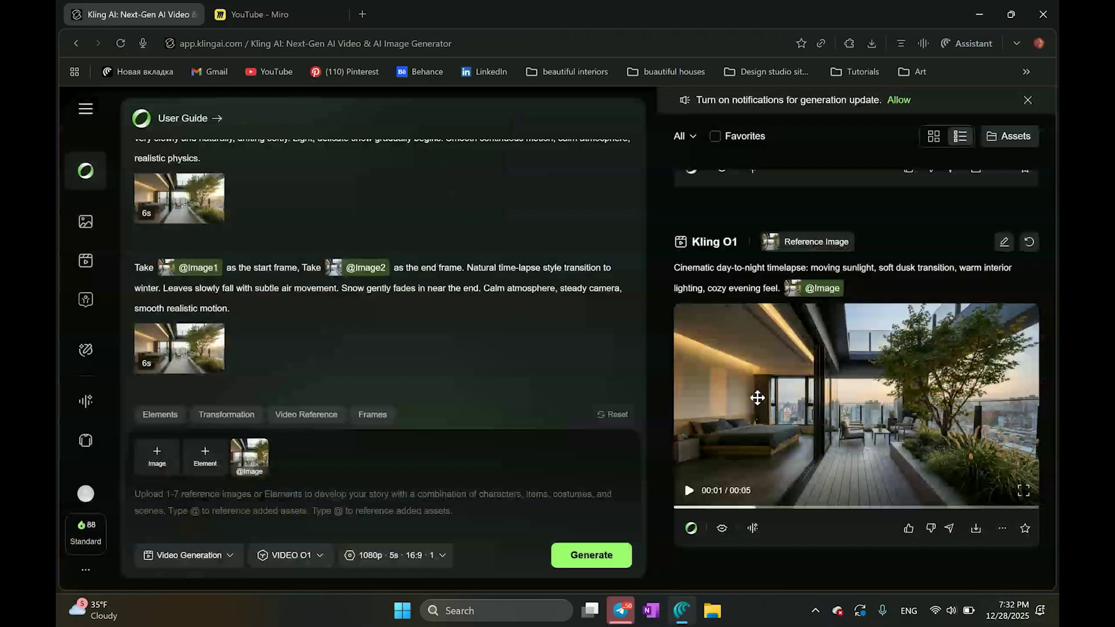
{"action": "scroll", "coordinate": [1022, 294], "scroll_direction": "up", "scroll_amount": 1}
Open the subscription plans and check their monthly pricing
{"action": "left_click", "coordinate": [1024, 271]}
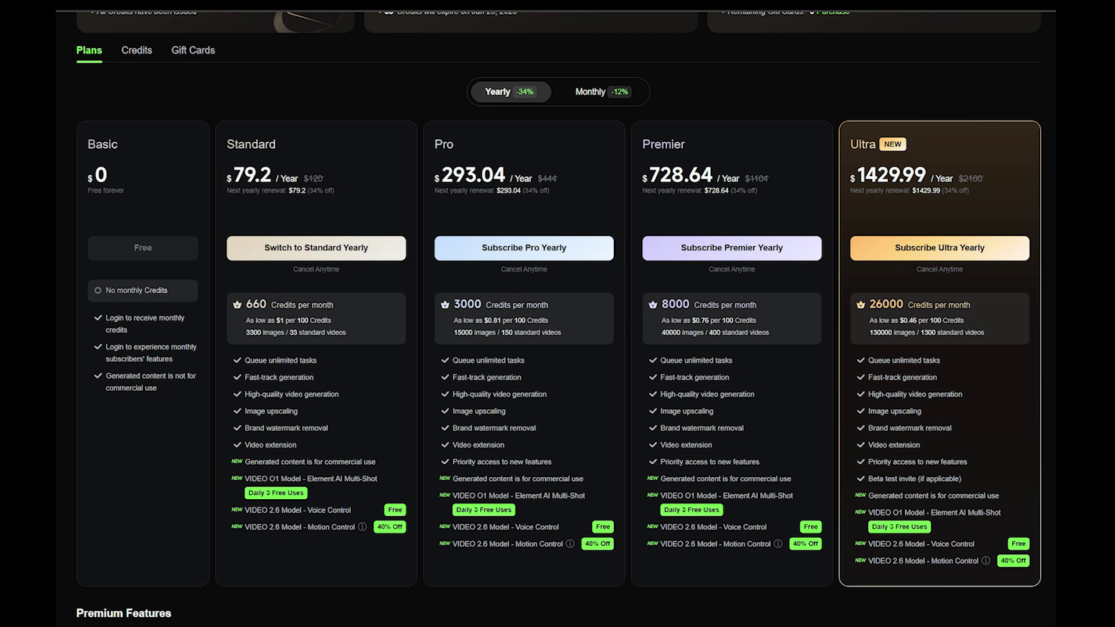
{"action": "left_click", "coordinate": [598, 92]}
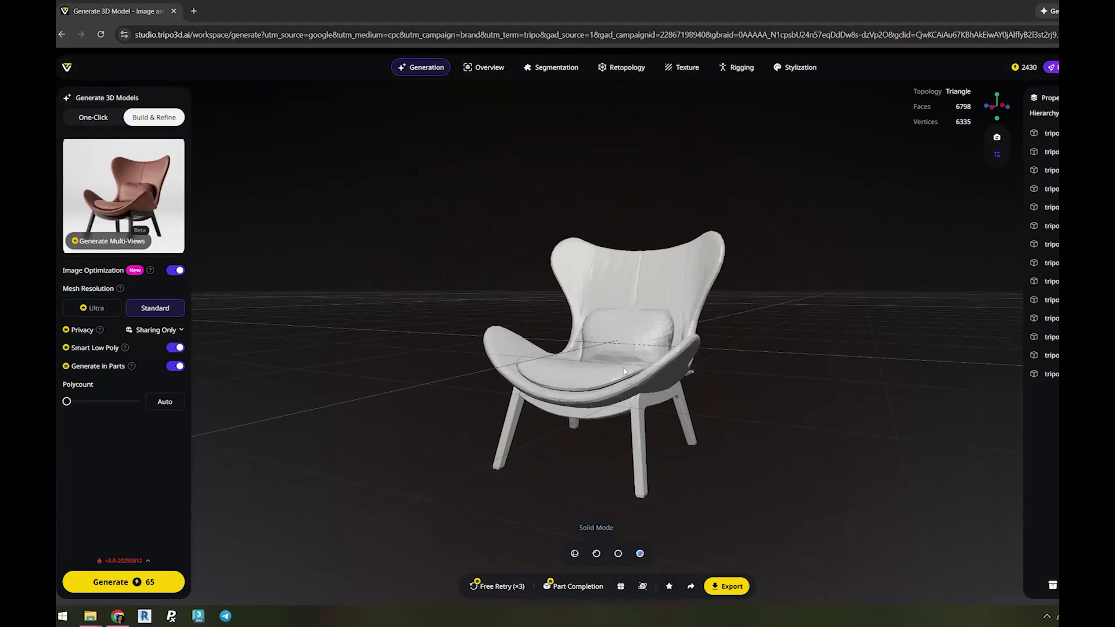
In Tripo Studio, open the segmentation of the lounge chair model and merge the armrest and seat shell pieces with the backrest
{"action": "left_click_drag", "start_coordinate": [472, 275], "coordinate": [517, 511]}
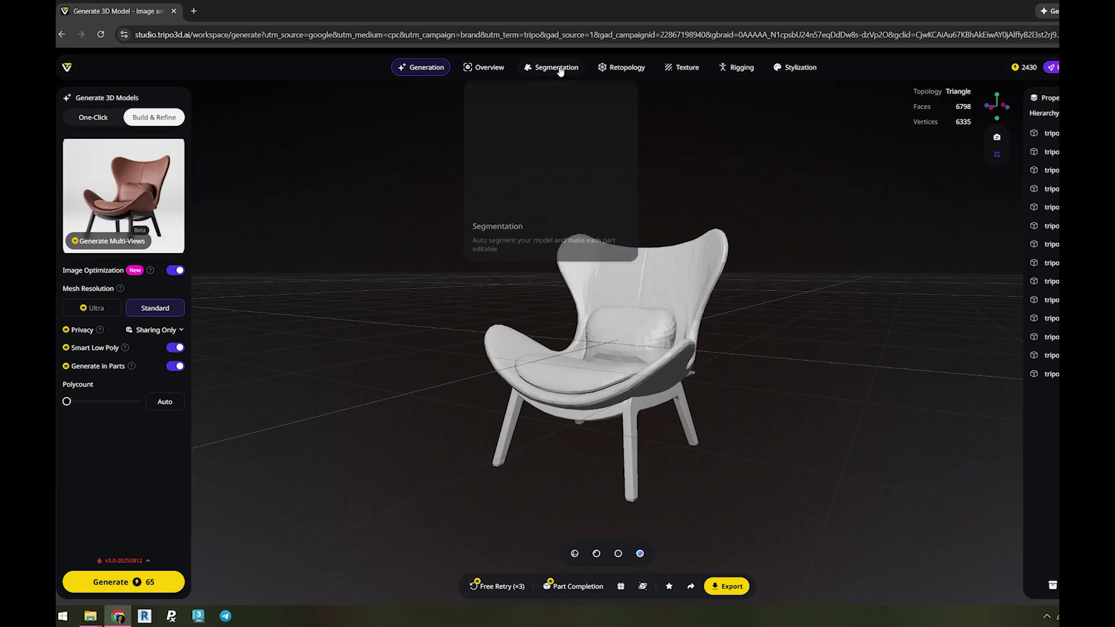
{"action": "left_click", "coordinate": [559, 69]}
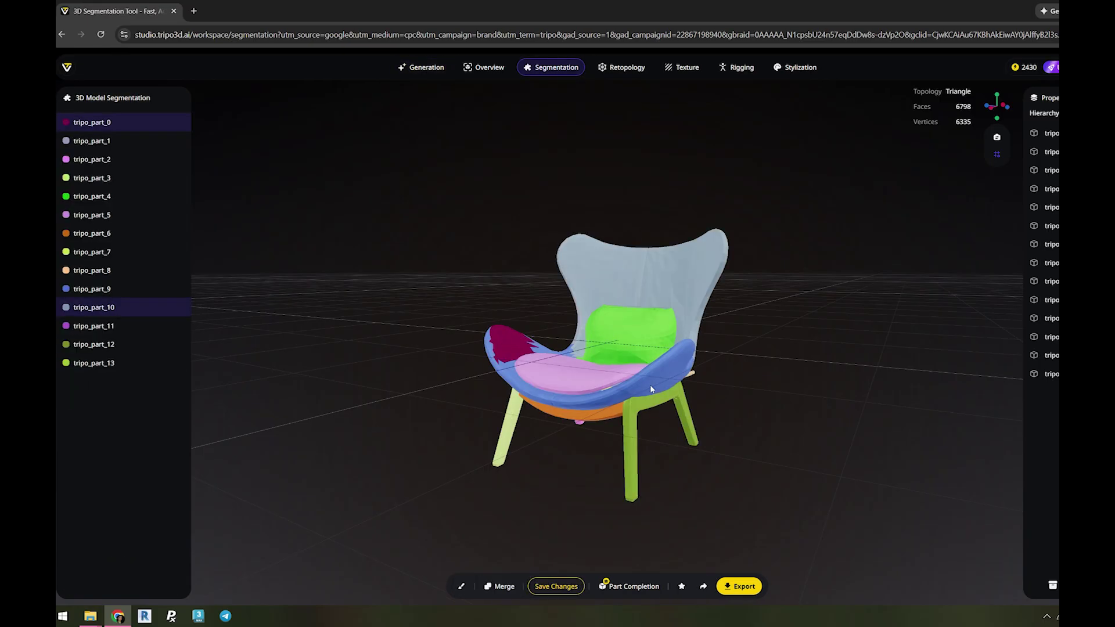
{"action": "left_click", "coordinate": [503, 586]}
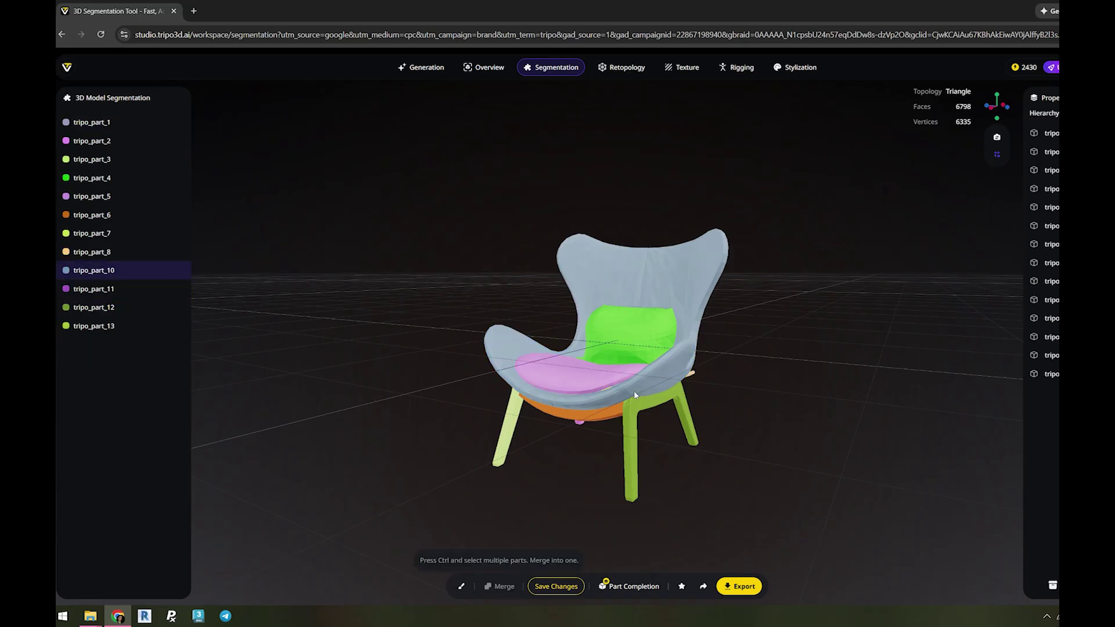
Merge the separate leg and under-seat frame pieces of the chair into one part
{"action": "scroll", "coordinate": [600, 381], "scroll_direction": "up", "scroll_amount": 3}
{"action": "left_click_drag", "start_coordinate": [759, 398], "coordinate": [758, 320]}
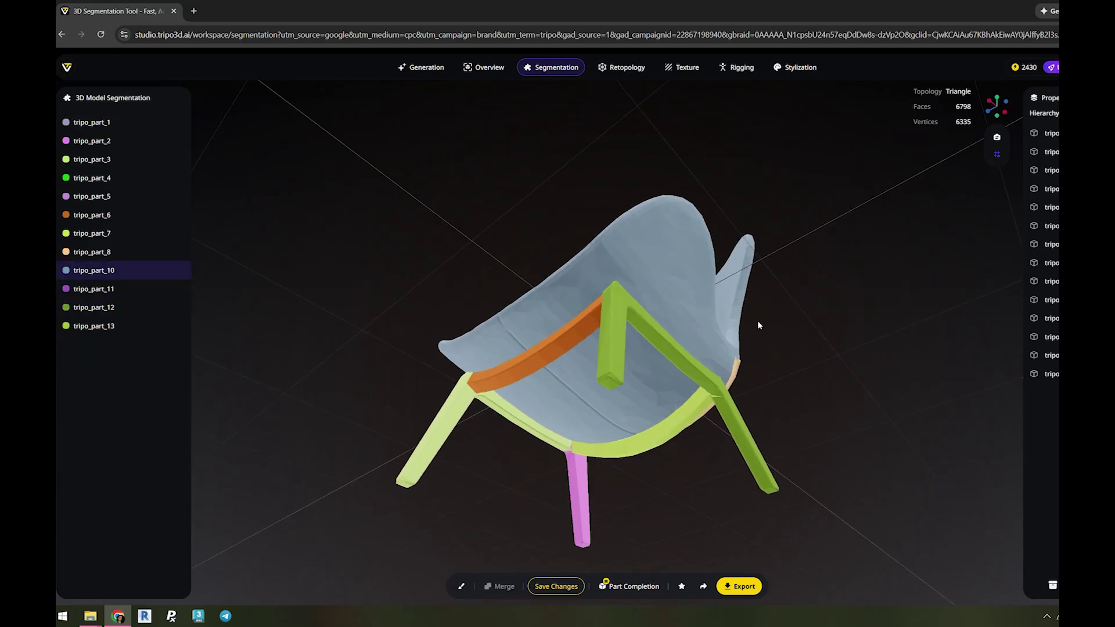
{"action": "left_click", "coordinate": [610, 325]}
{"action": "left_click", "coordinate": [540, 351], "text": "shift"}
{"action": "left_click", "coordinate": [555, 460], "text": "shift"}
{"action": "left_click", "coordinate": [668, 433], "text": "shift"}
{"action": "left_click", "coordinate": [580, 505], "text": "shift"}
{"action": "left_click", "coordinate": [503, 587]}
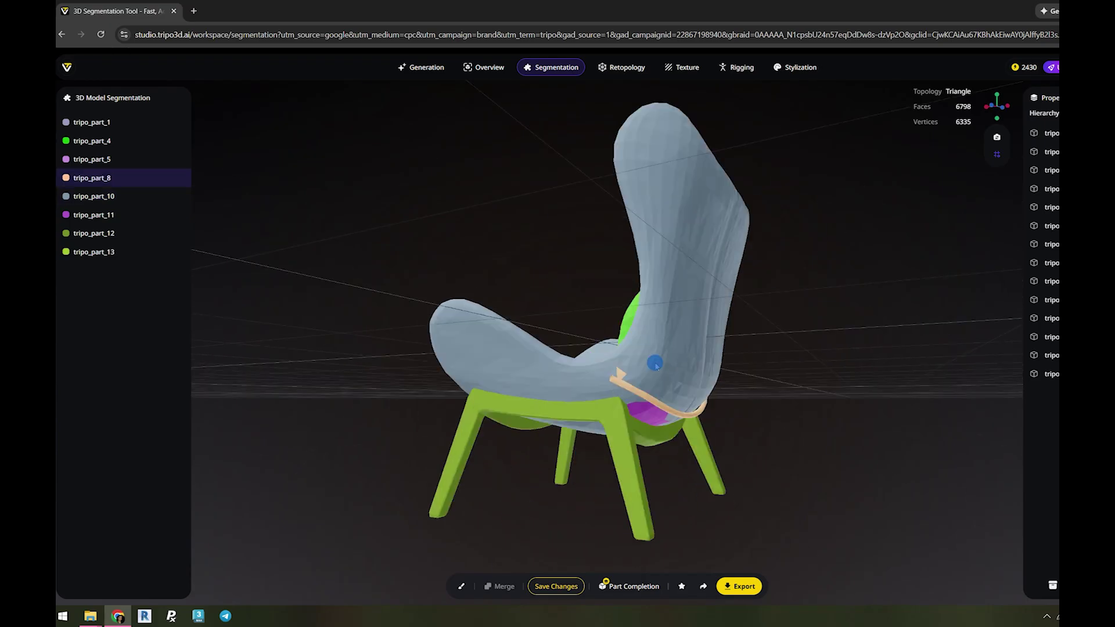
Use the segmentation brush to clean up stray patches around the pillow, seat and base so they belong to the correct chair parts
{"action": "left_click", "coordinate": [461, 586]}
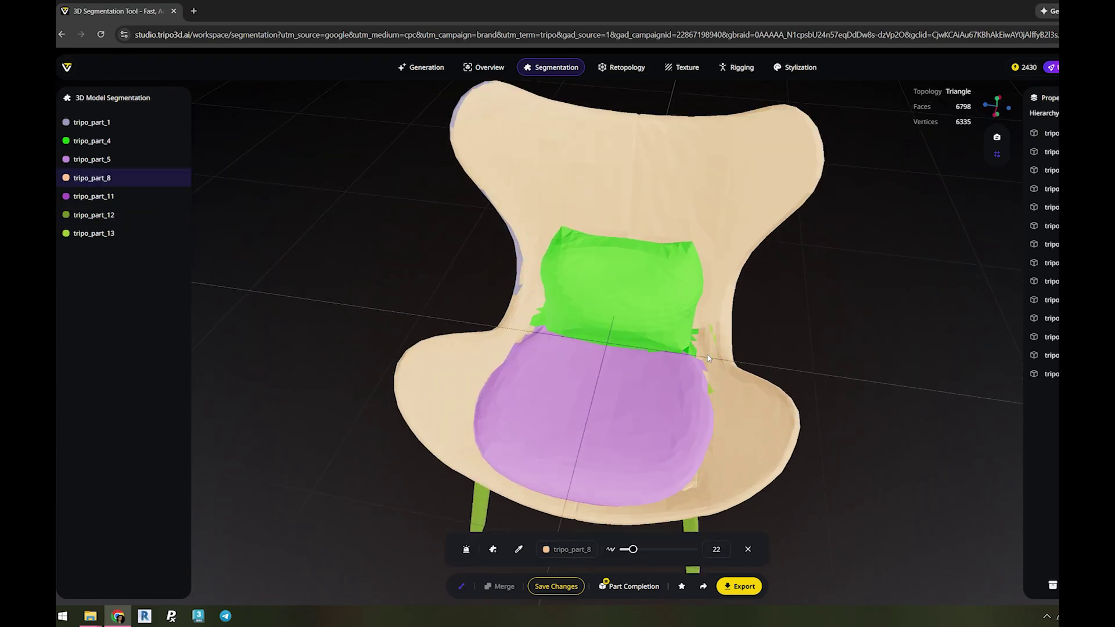
{"action": "mouse_move", "coordinate": [711, 325]}
{"action": "left_mouse_down"}
{"action": "mouse_move", "coordinate": [546, 352]}
{"action": "mouse_move", "coordinate": [586, 372]}
{"action": "left_mouse_up"}
{"action": "left_click", "coordinate": [530, 549]}
{"action": "left_click", "coordinate": [523, 358]}
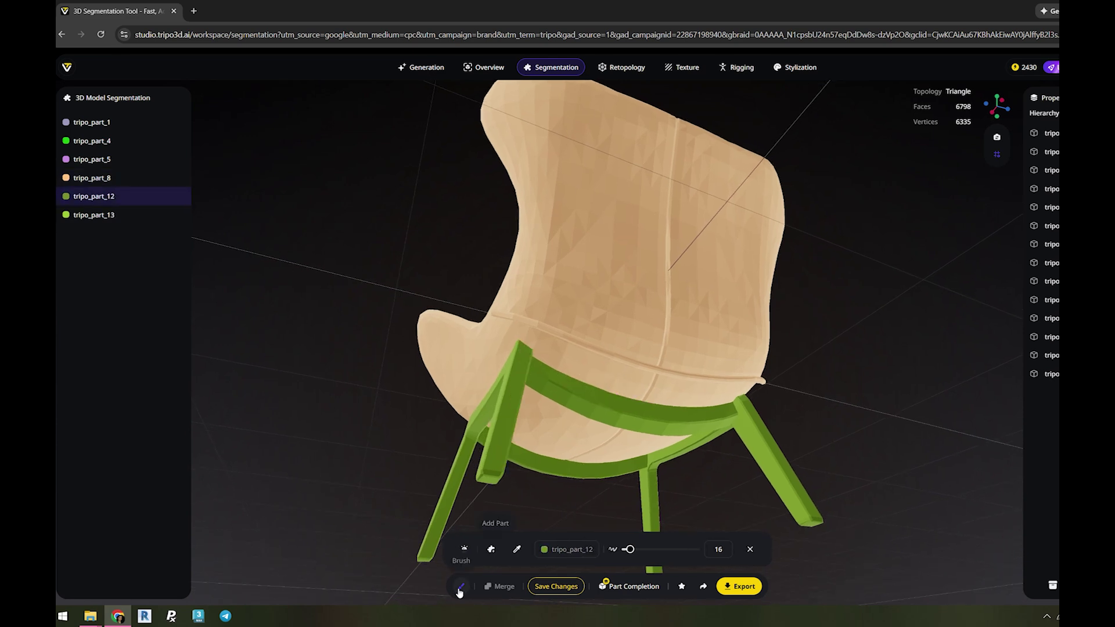
{"action": "left_click", "coordinate": [517, 549]}
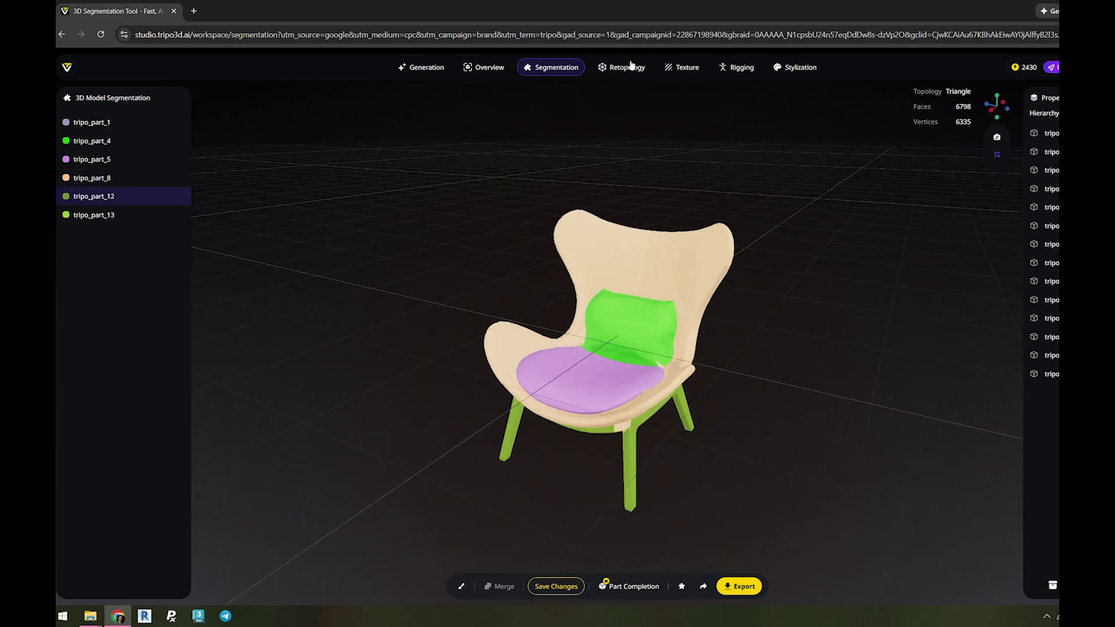
Check the Quad option in the retopology tool and export the chair model as FBX with the 3dsmax preset
{"action": "left_click", "coordinate": [628, 69]}
{"action": "mouse_move", "coordinate": [113, 132]}
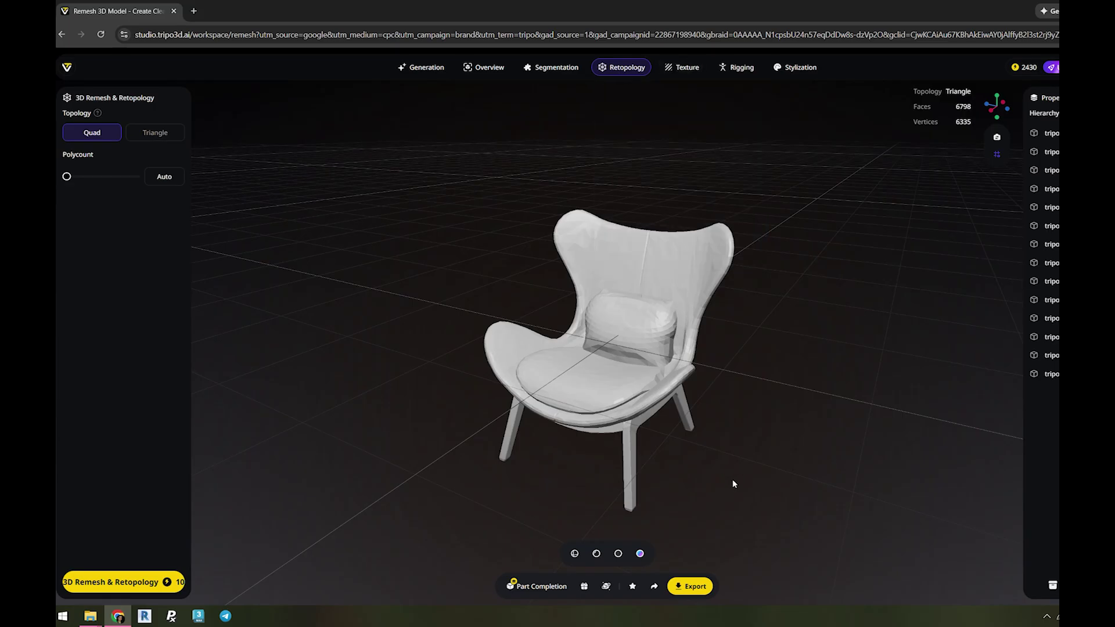
{"action": "left_click", "coordinate": [688, 588]}
{"action": "left_click", "coordinate": [738, 488]}
{"action": "left_click", "coordinate": [651, 411]}
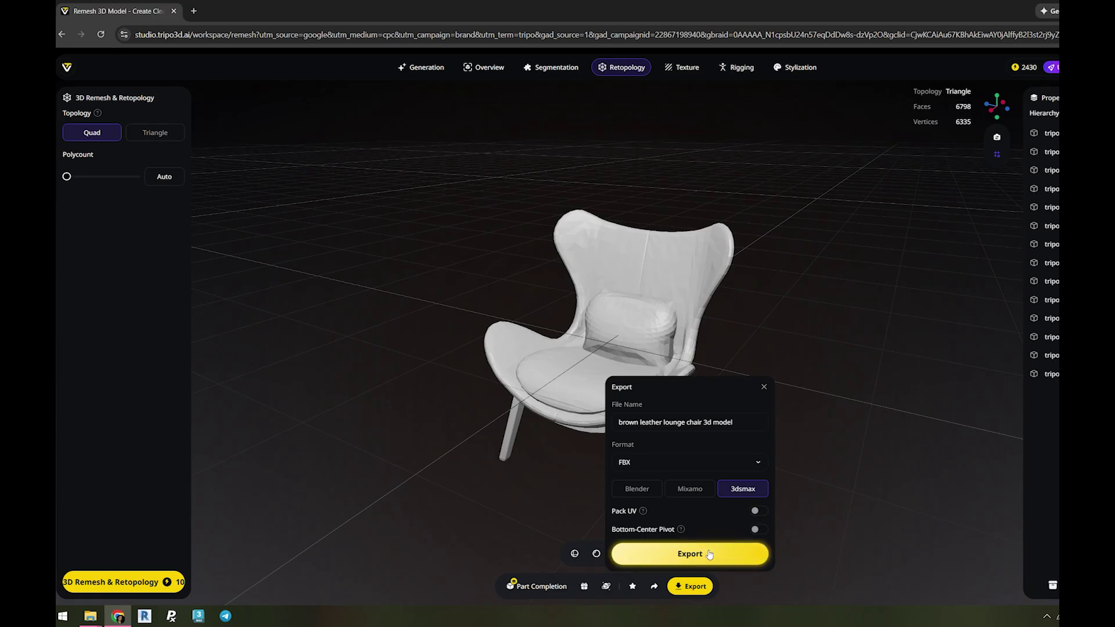
{"action": "left_click", "coordinate": [690, 553]}
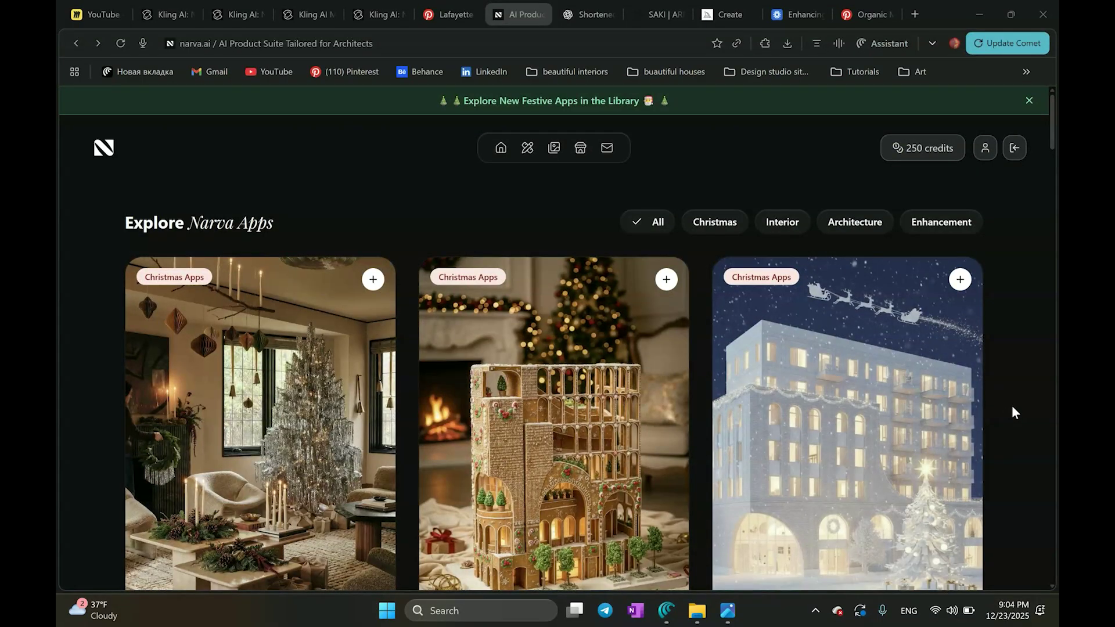
Browse the Narva Apps library in the browser, from the Christmas apps through the floorplan and diagram tools to the interior apps
{"action": "scroll", "coordinate": [347, 334], "scroll_direction": "down", "scroll_amount": 6}
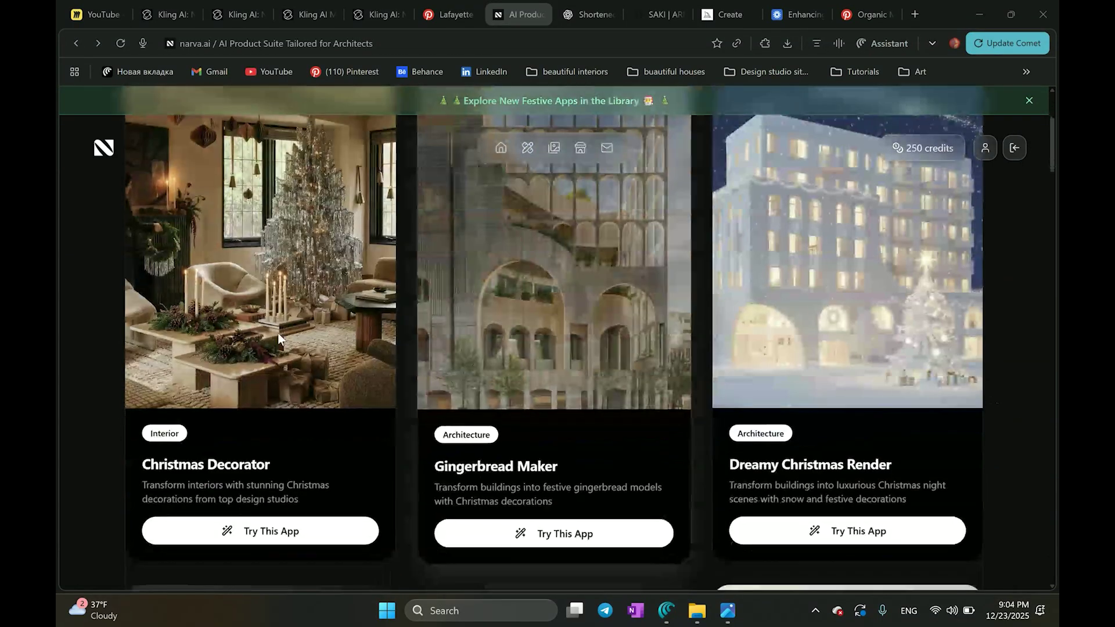
{"action": "scroll", "coordinate": [741, 356], "scroll_direction": "down", "scroll_amount": 6}
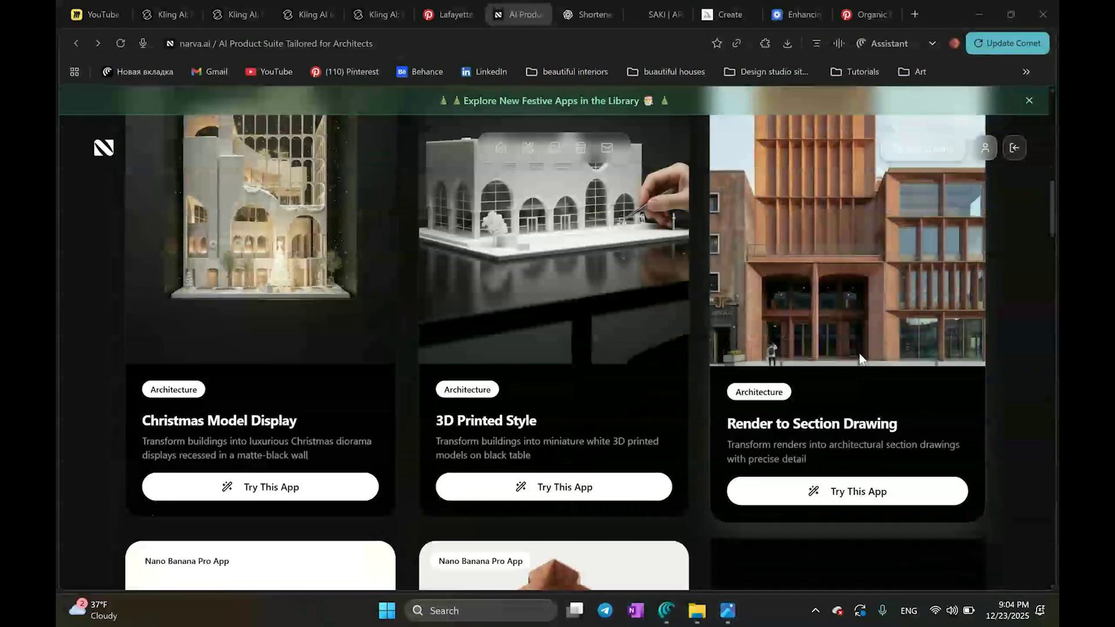
{"action": "scroll", "coordinate": [423, 389], "scroll_direction": "down", "scroll_amount": 3}
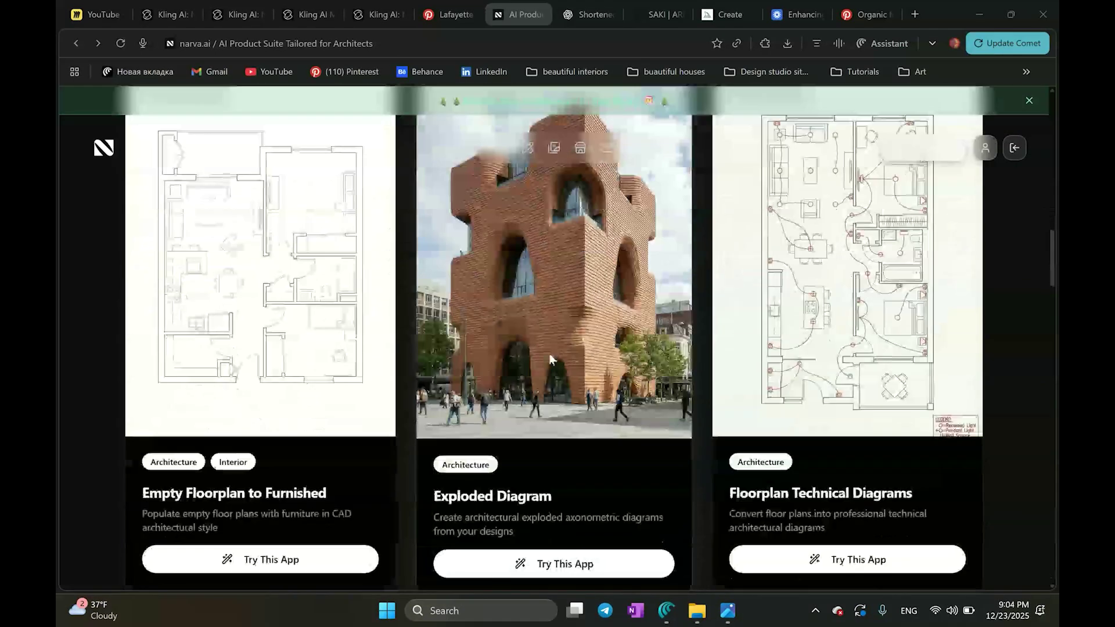
{"action": "scroll", "coordinate": [807, 333], "scroll_direction": "down", "scroll_amount": 2}
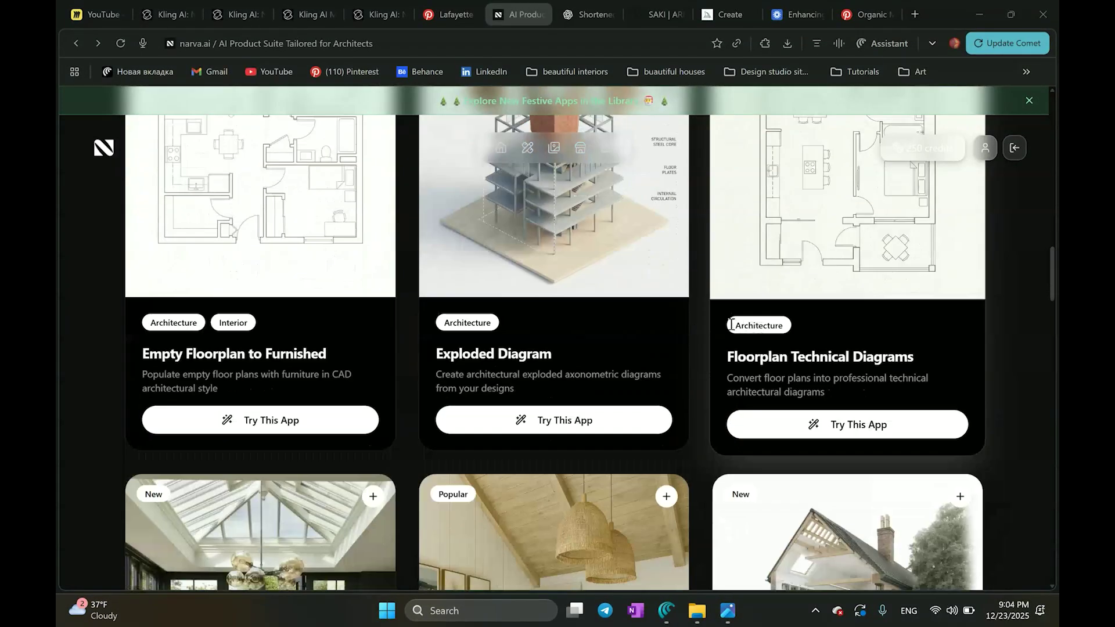
{"action": "scroll", "coordinate": [598, 337], "scroll_direction": "down", "scroll_amount": 3}
{"action": "scroll", "coordinate": [397, 395], "scroll_direction": "down", "scroll_amount": 6}
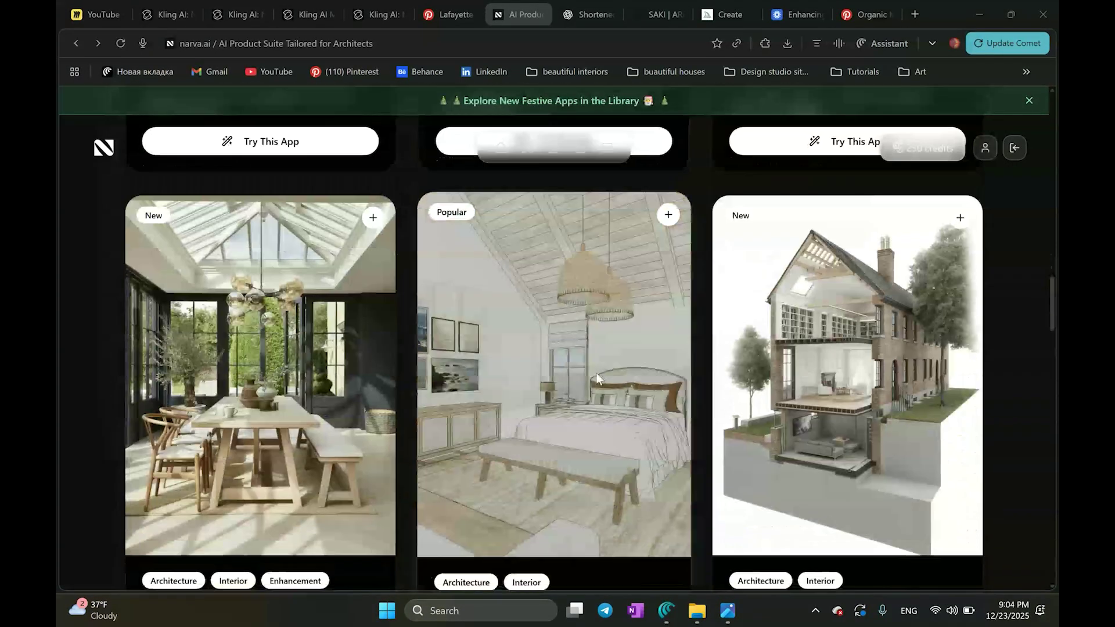
{"action": "scroll", "coordinate": [827, 375], "scroll_direction": "down", "scroll_amount": 5}
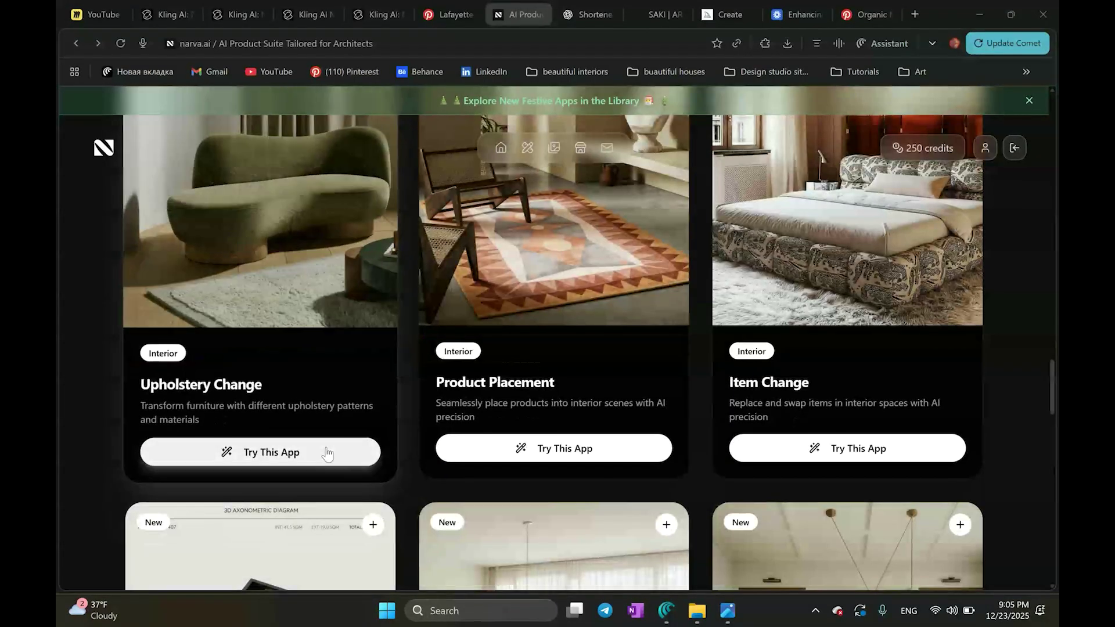
Open the Upholstery Change app and upload Flex_001_living_room09 as the furniture image and the green-beige woven fabric from the Desktop as the reference
{"action": "left_click", "coordinate": [327, 454]}
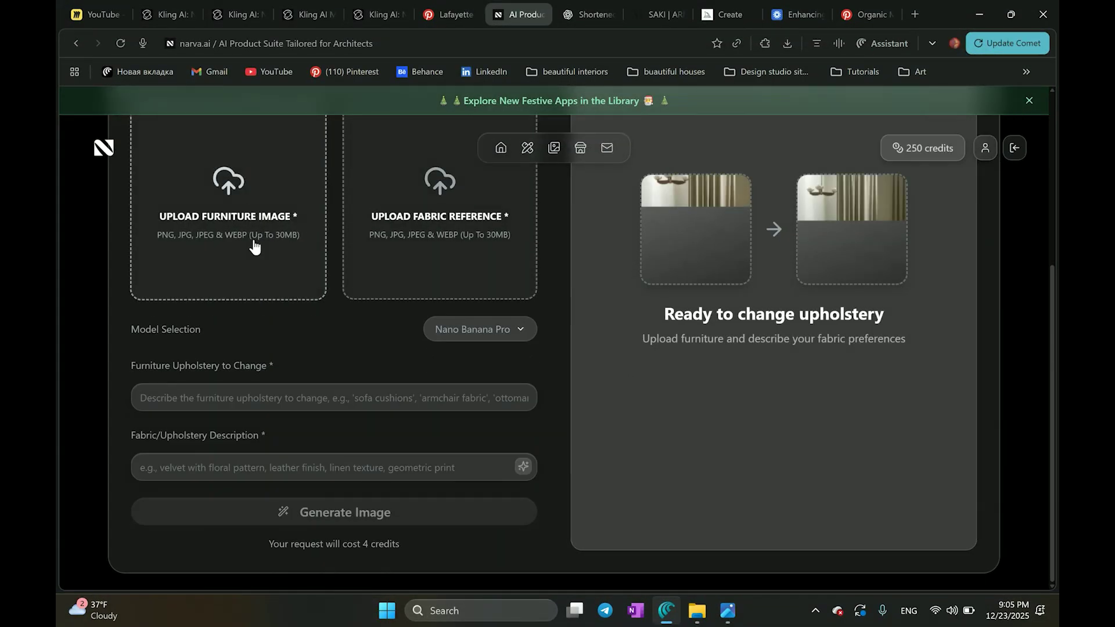
{"action": "scroll", "coordinate": [274, 323], "scroll_direction": "up", "scroll_amount": 1}
{"action": "left_click", "coordinate": [368, 353]}
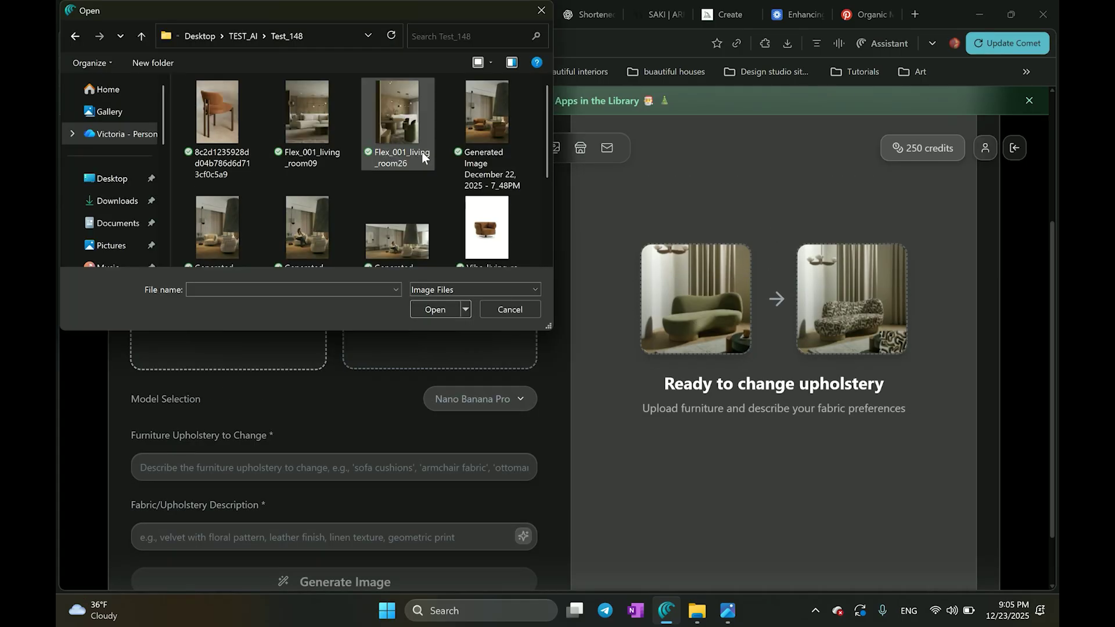
{"action": "left_click", "coordinate": [308, 116]}
{"action": "left_click", "coordinate": [436, 309]}
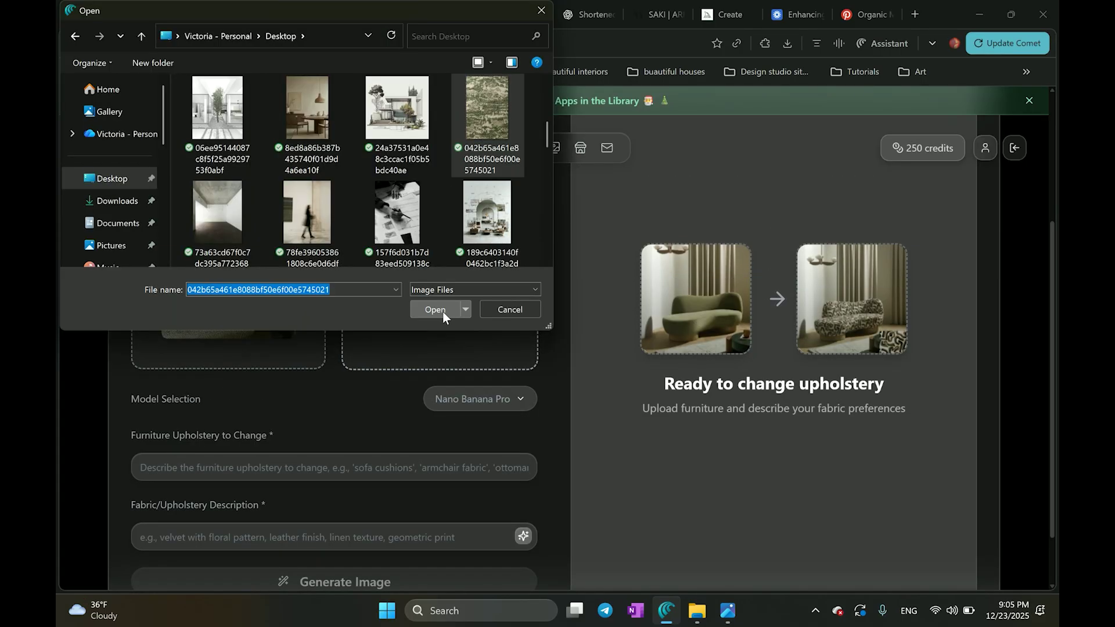
{"action": "left_click", "coordinate": [442, 312]}
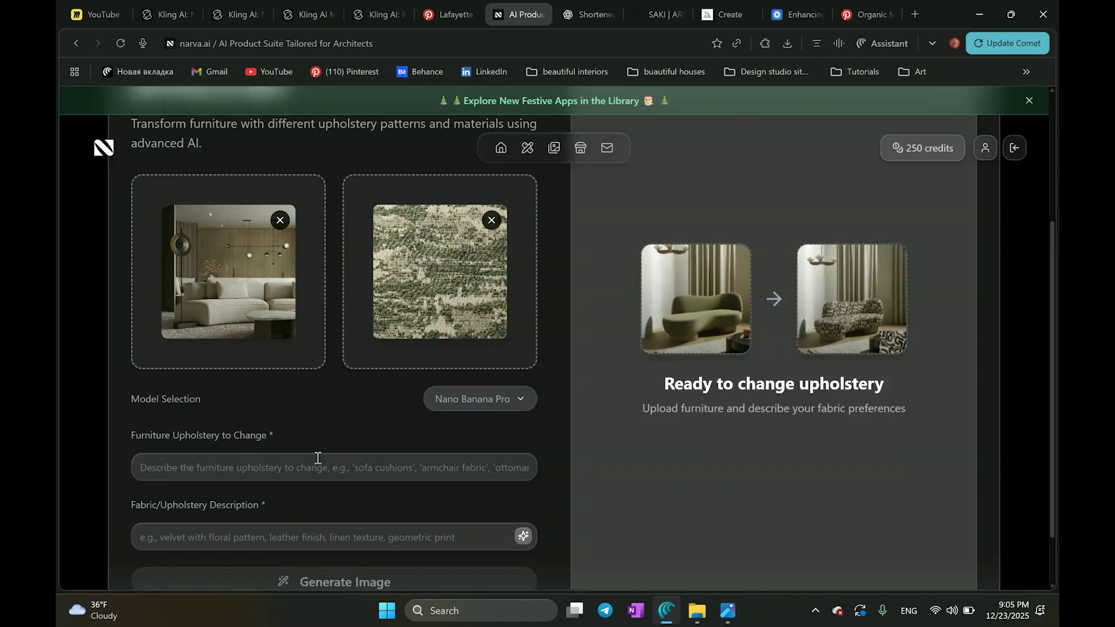
Generate the reupholstered sofa with "change the sofa fabric to one on the reference" and the fabric description "Olive-beige woven jacquard, abstract camo."
{"action": "left_click", "coordinate": [347, 477]}
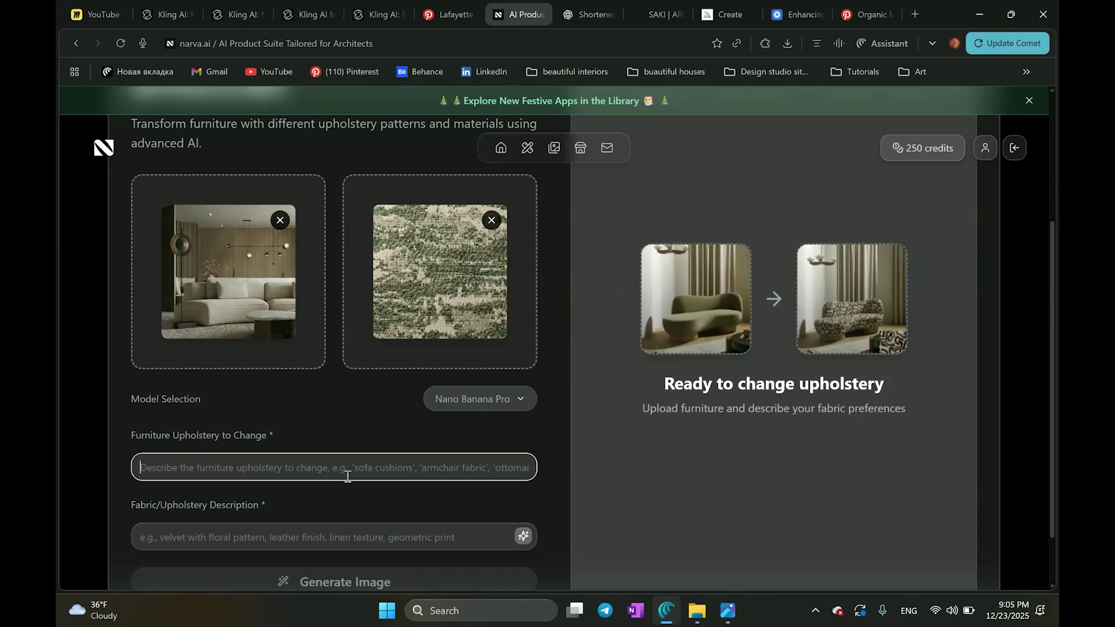
{"action": "type", "text": "change the sofa fabric to one on the reference"}
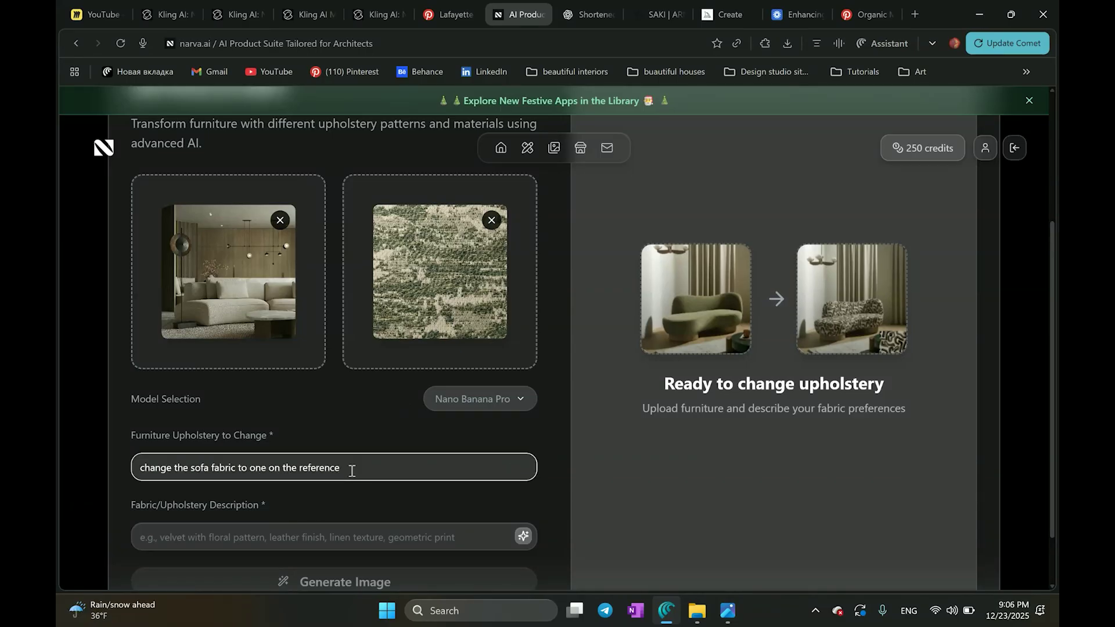
{"action": "scroll", "coordinate": [351, 470], "scroll_direction": "down", "scroll_amount": 2}
{"action": "left_click", "coordinate": [415, 480]}
{"action": "type", "text": "Olive-beige woven jacquard, abstract camo."}
{"action": "left_click", "coordinate": [411, 514]}
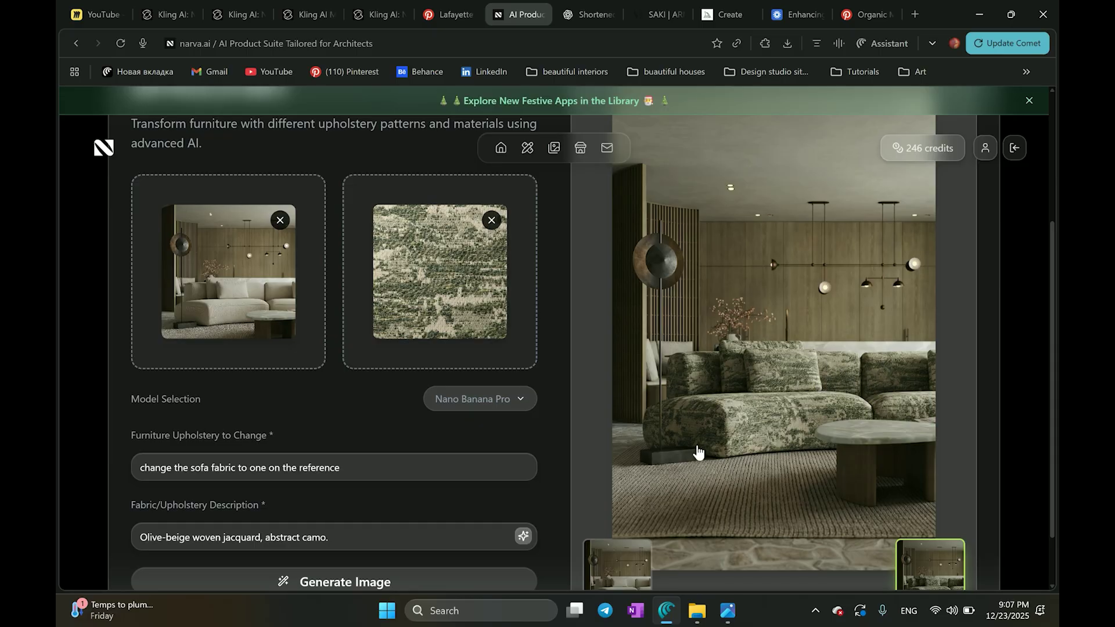
{"action": "scroll", "coordinate": [763, 435], "scroll_direction": "up", "scroll_amount": 3}
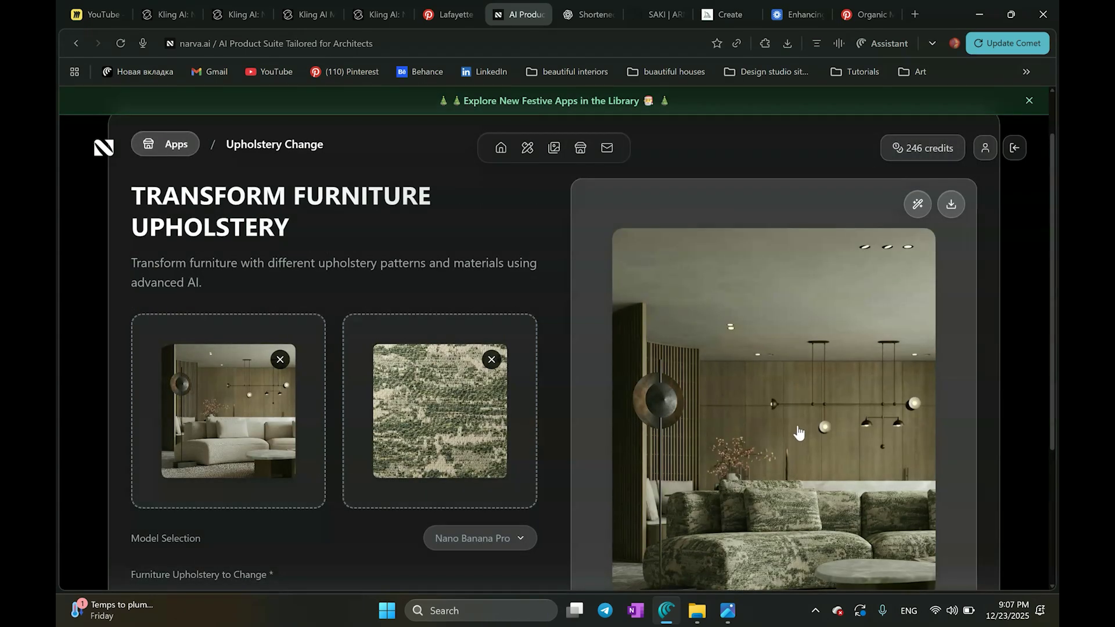
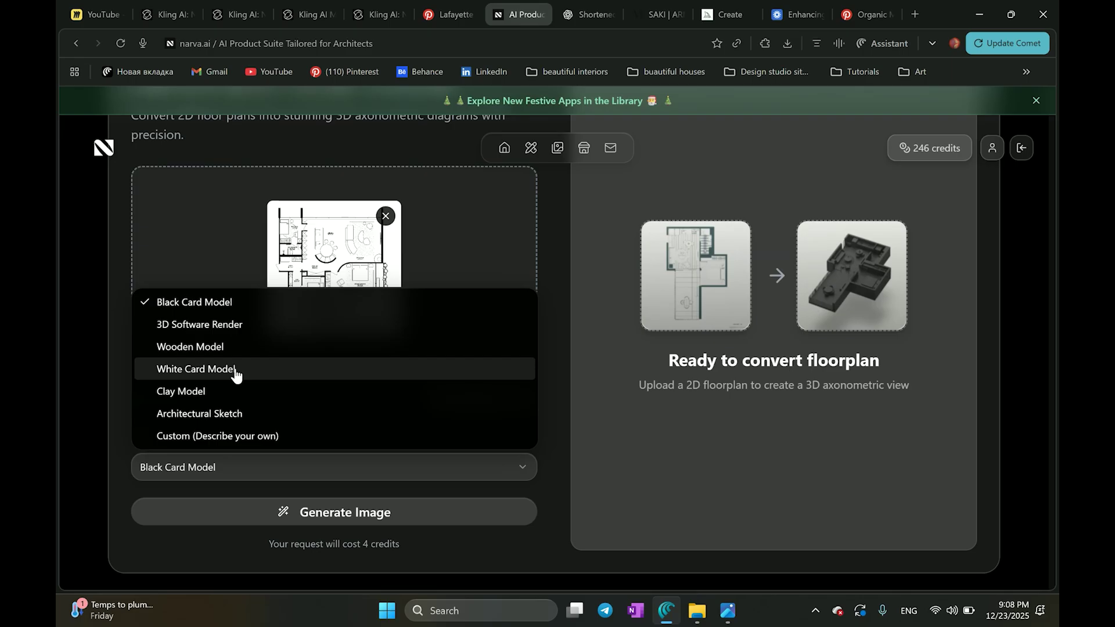
Generate the 3D model of the floorplan in the White Card Model style and review the other model styles
{"action": "left_click", "coordinate": [235, 370]}
{"action": "left_click", "coordinate": [336, 519]}
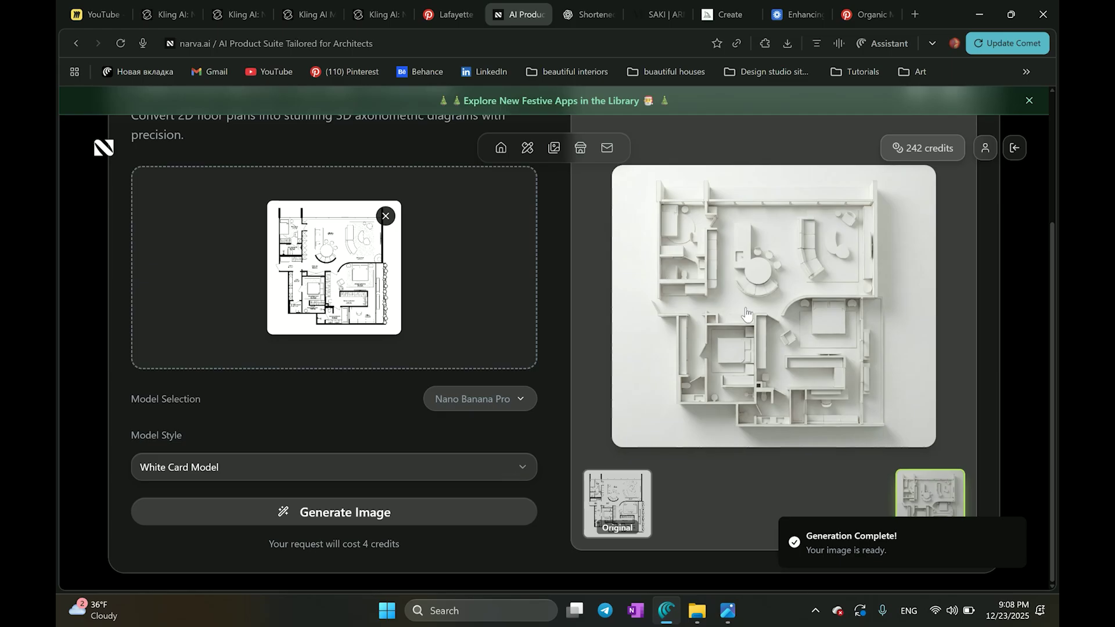
{"action": "scroll", "coordinate": [755, 348], "scroll_direction": "up", "scroll_amount": 1}
{"action": "scroll", "coordinate": [781, 395], "scroll_direction": "down", "scroll_amount": 1}
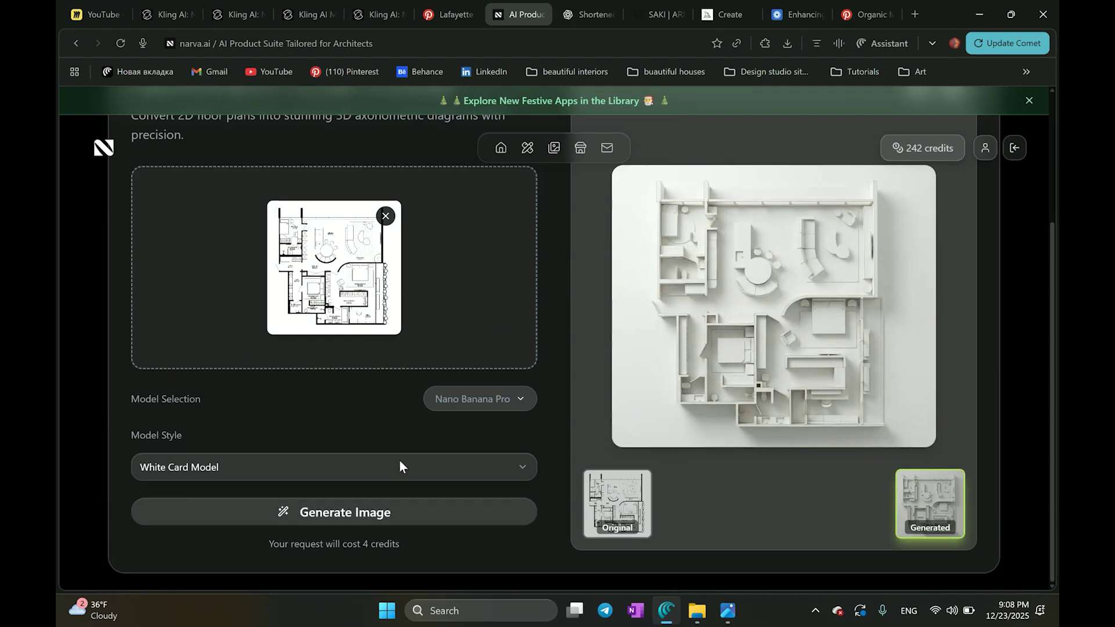
{"action": "left_click", "coordinate": [401, 467]}
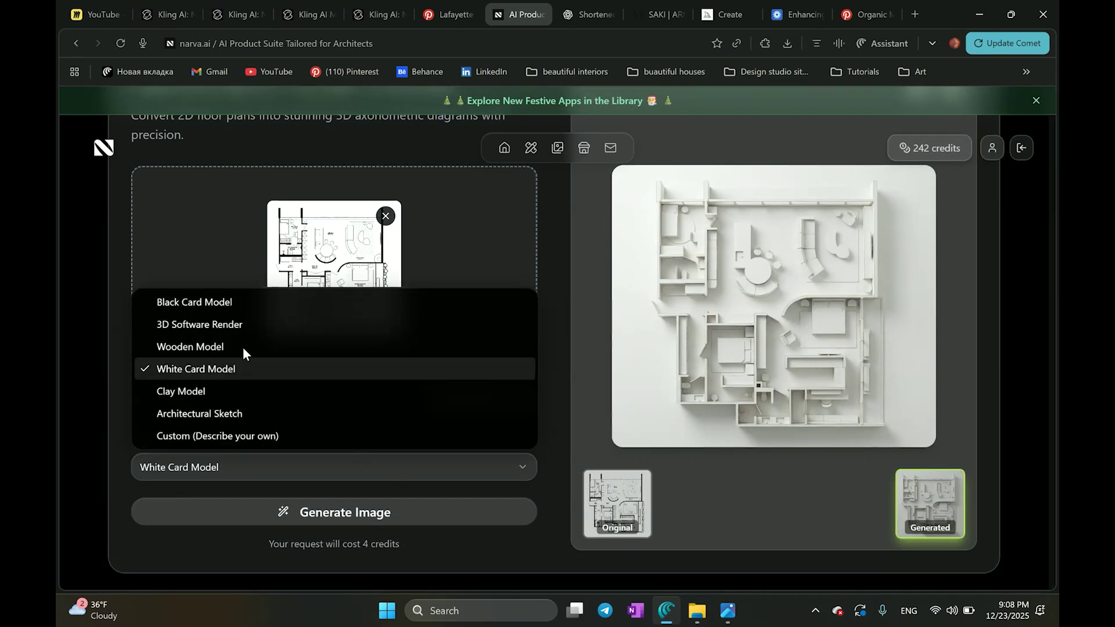
{"action": "left_click", "coordinate": [309, 465]}
{"action": "scroll", "coordinate": [410, 274], "scroll_direction": "up", "scroll_amount": 3}
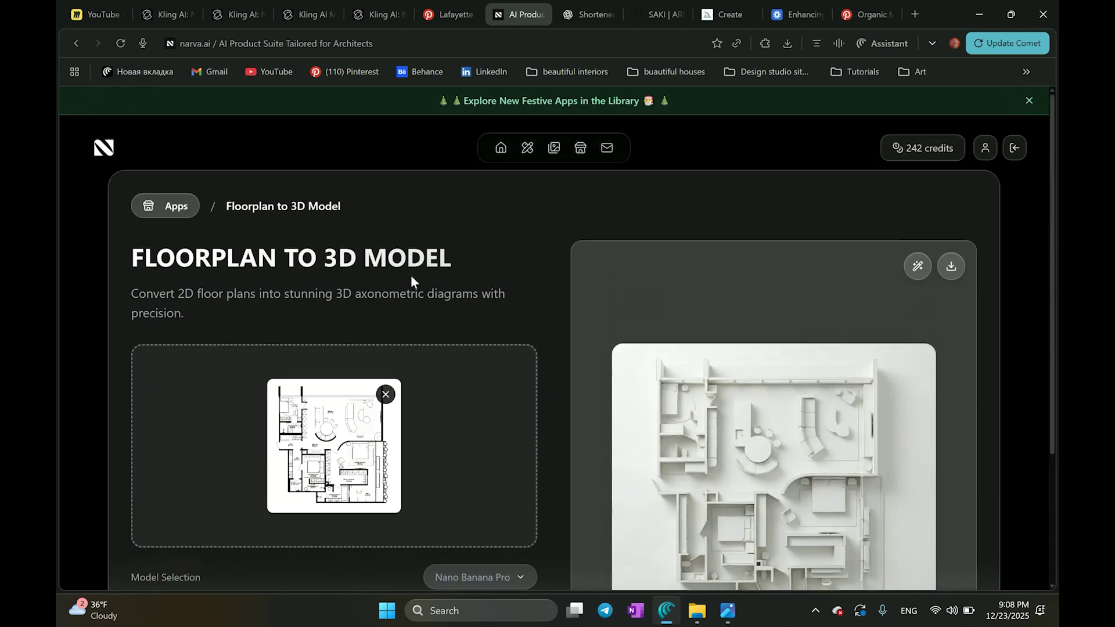
Return to the Narva Apps library and open the Multi Angle View app
{"action": "left_click", "coordinate": [72, 46]}
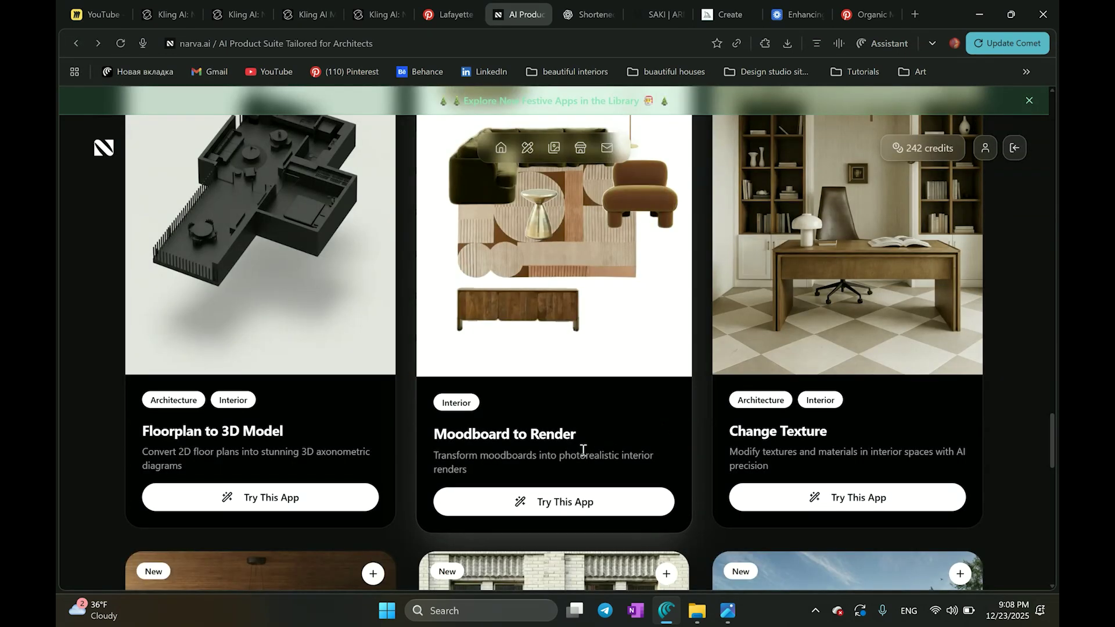
{"action": "scroll", "coordinate": [583, 430], "scroll_direction": "down", "scroll_amount": 10}
{"action": "scroll", "coordinate": [306, 294], "scroll_direction": "up", "scroll_amount": 5}
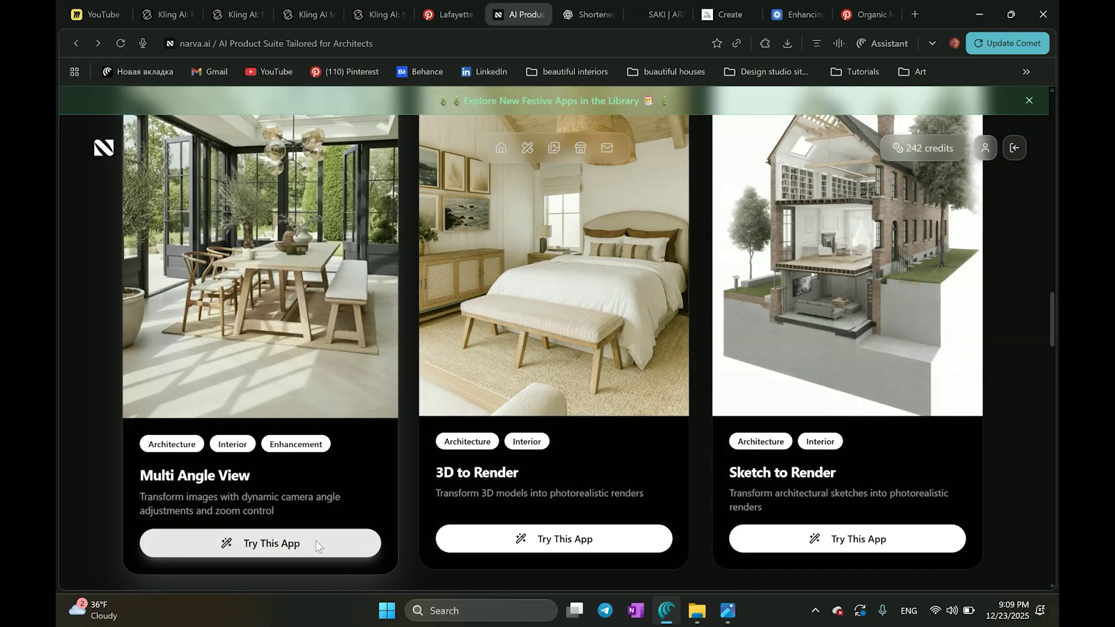
{"action": "left_click", "coordinate": [315, 542]}
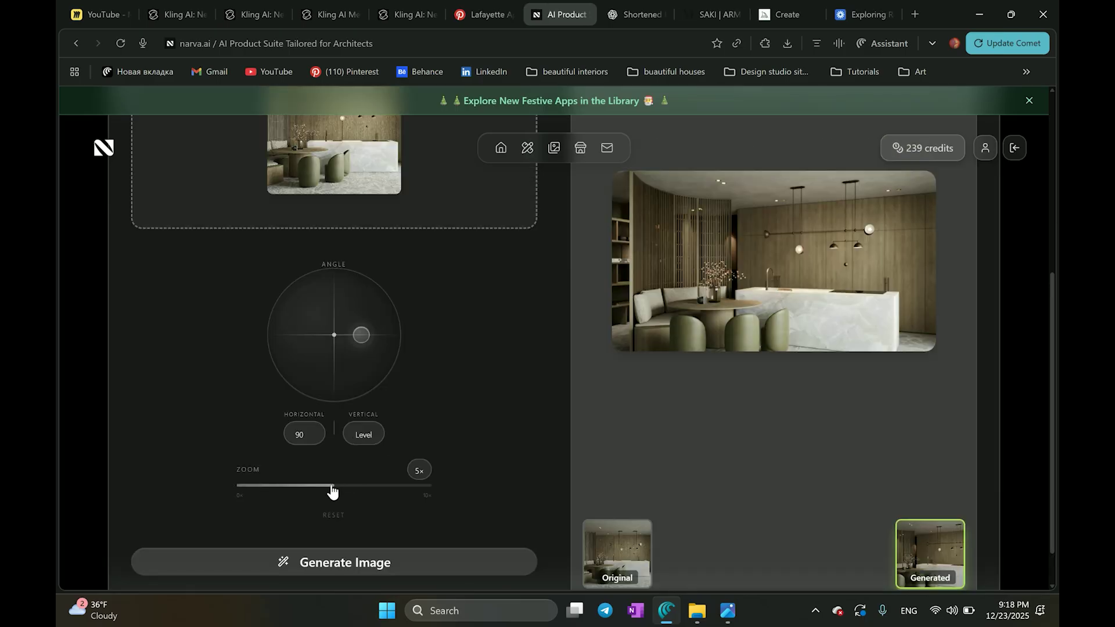
Set the zoom to 0× and generate a new camera view of the kitchen image
{"action": "left_click_drag", "start_coordinate": [331, 489], "coordinate": [235, 491]}
{"action": "left_click", "coordinate": [418, 562]}
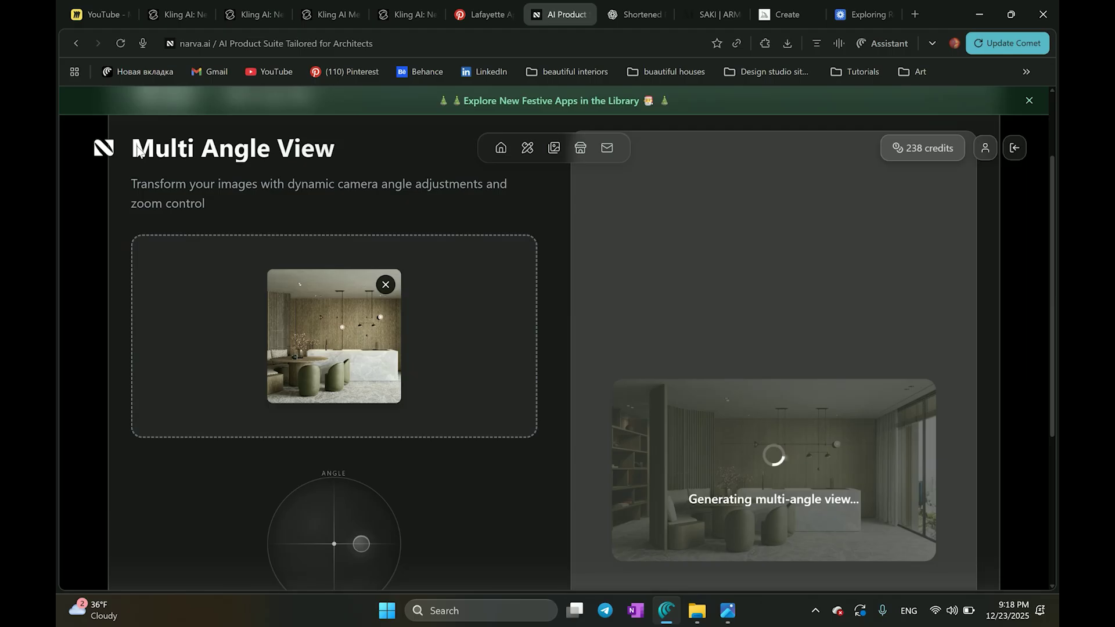
{"action": "scroll", "coordinate": [138, 151], "scroll_direction": "down", "scroll_amount": 1}
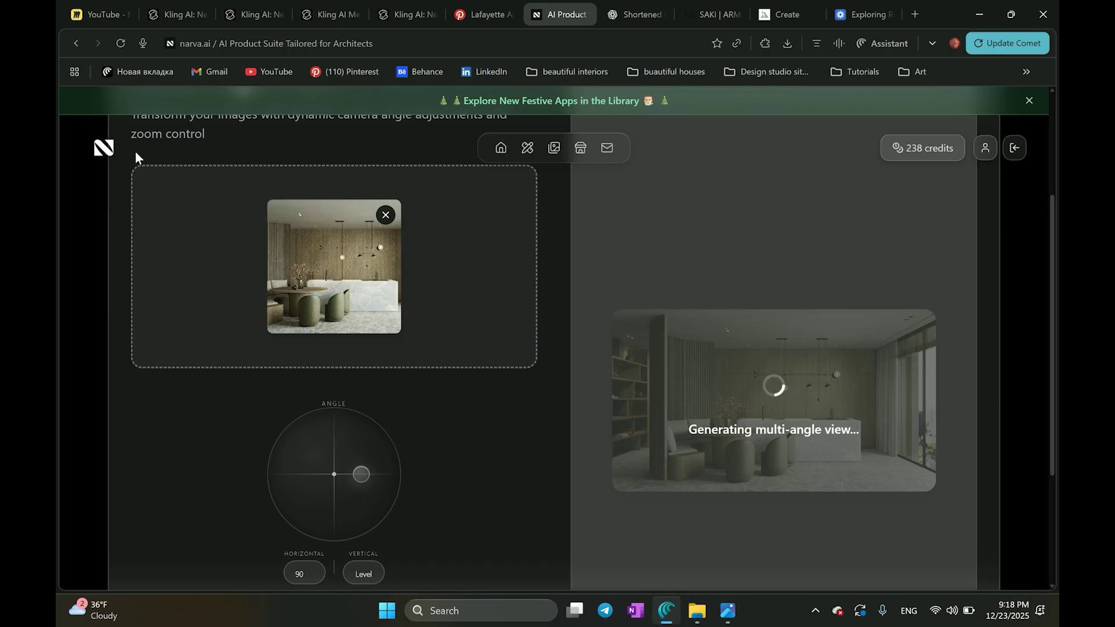
{"action": "scroll", "coordinate": [179, 214], "scroll_direction": "down", "scroll_amount": 1}
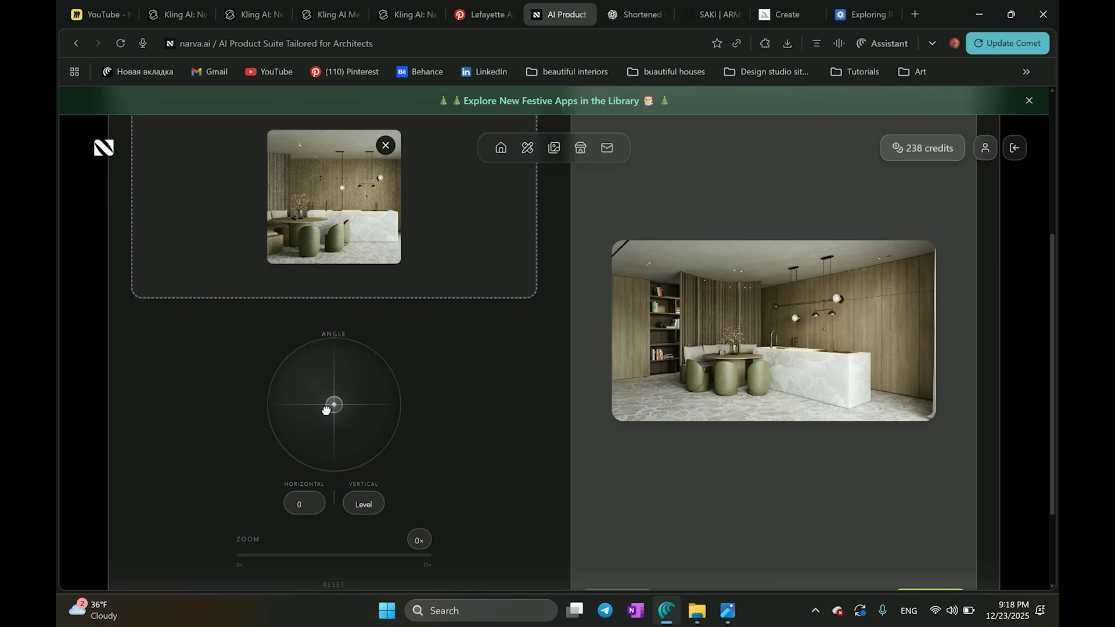
Set the horizontal camera angle to 60 with the vertical at Level and generate the kitchen view
{"action": "mouse_move", "coordinate": [354, 410]}
{"action": "left_mouse_down"}
{"action": "mouse_move", "coordinate": [309, 407]}
{"action": "mouse_move", "coordinate": [375, 408]}
{"action": "left_mouse_up"}
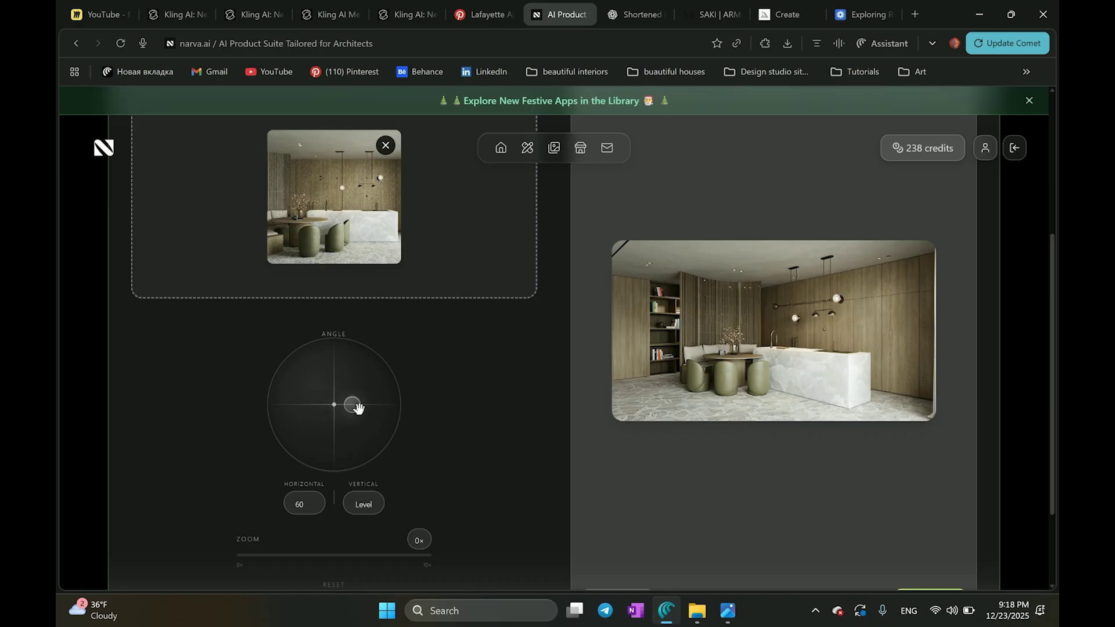
{"action": "scroll", "coordinate": [407, 563], "scroll_direction": "down", "scroll_amount": 2}
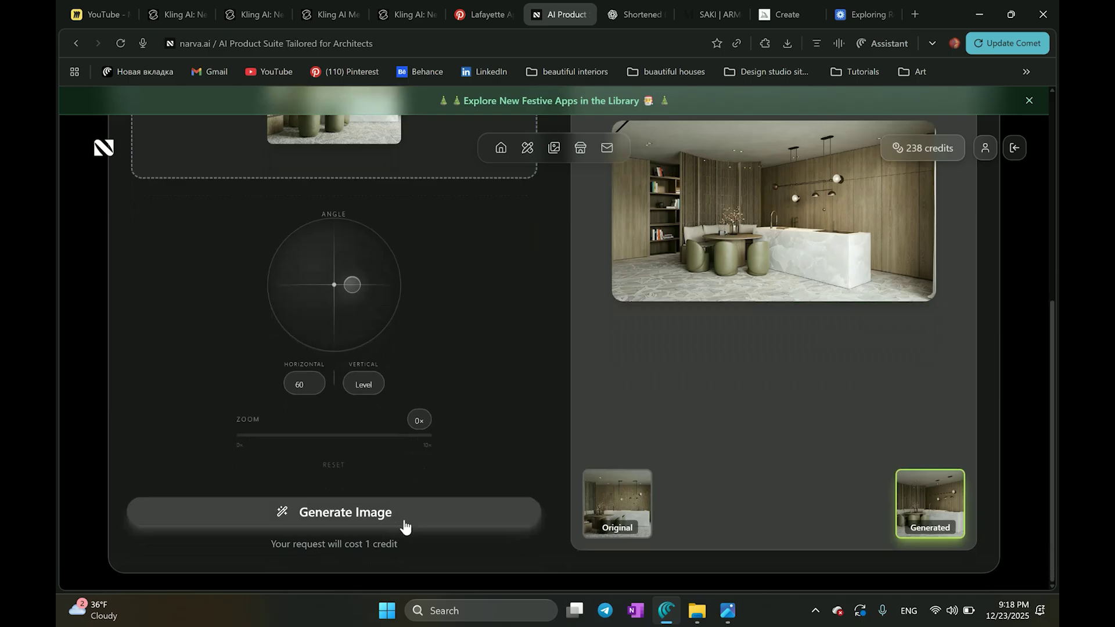
{"action": "left_click", "coordinate": [406, 523]}
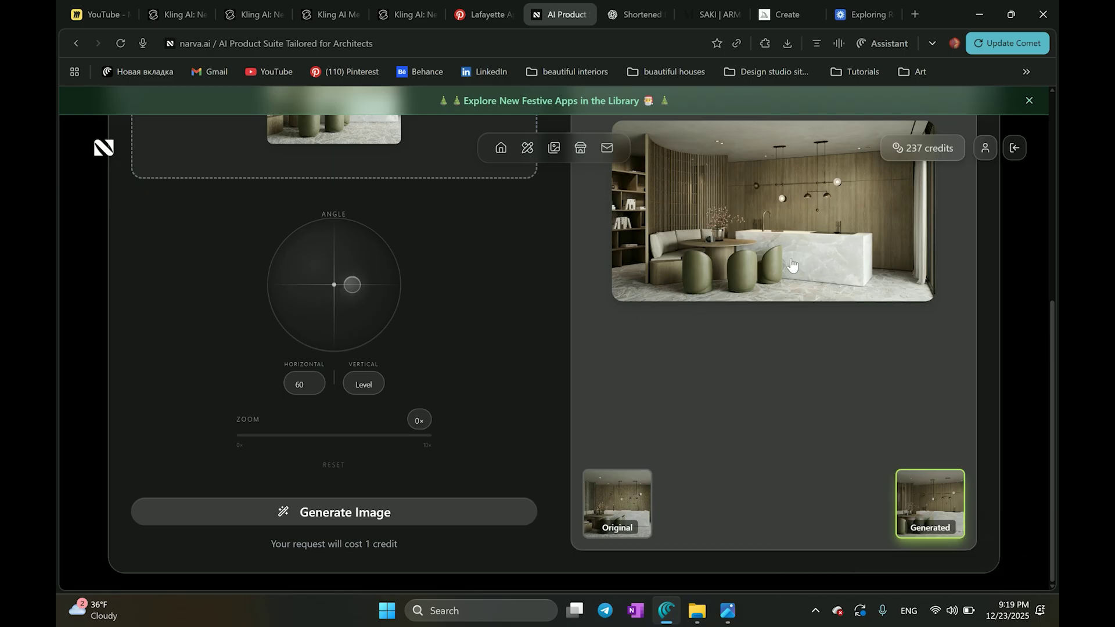
Set the horizontal camera angle to -65 and generate the kitchen view from the opposite side
{"action": "scroll", "coordinate": [799, 388], "scroll_direction": "up", "scroll_amount": 1}
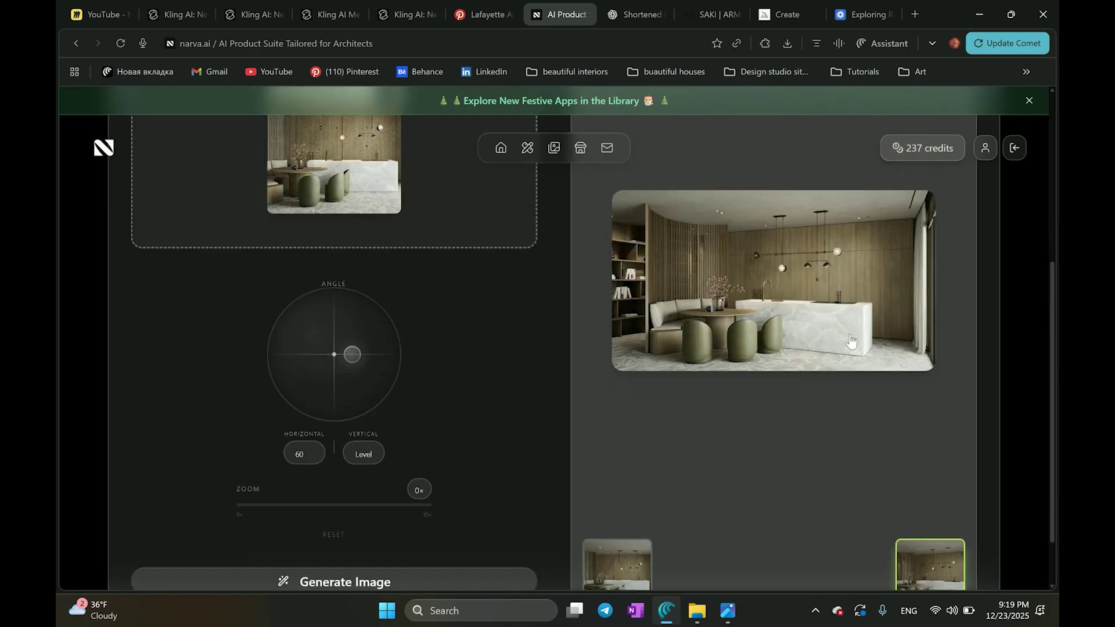
{"action": "left_click_drag", "start_coordinate": [354, 356], "coordinate": [289, 359]}
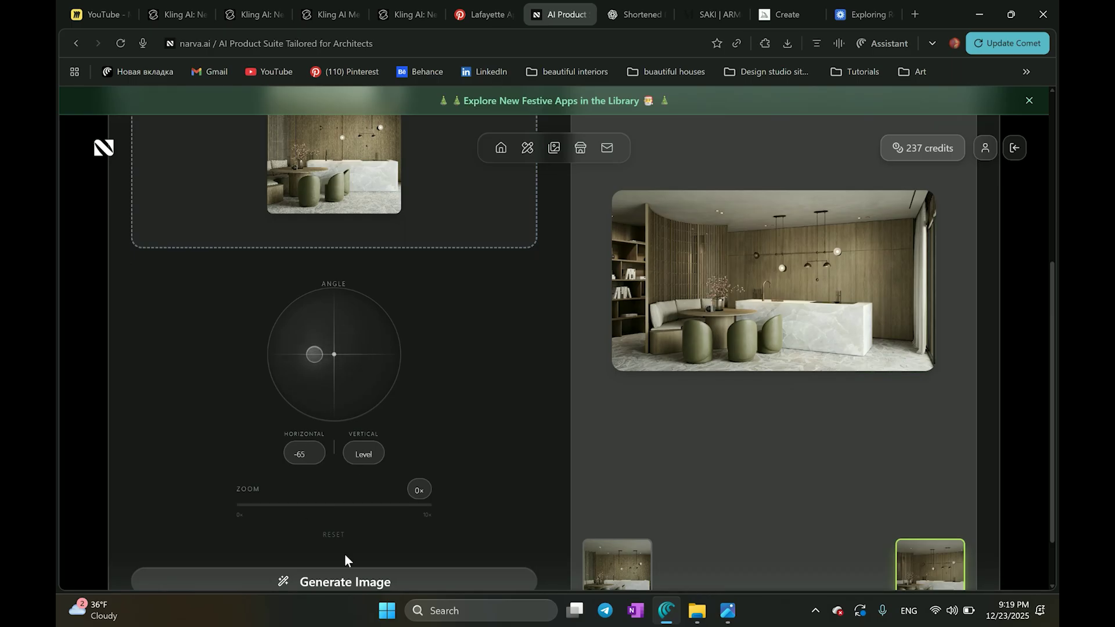
{"action": "left_click", "coordinate": [356, 583]}
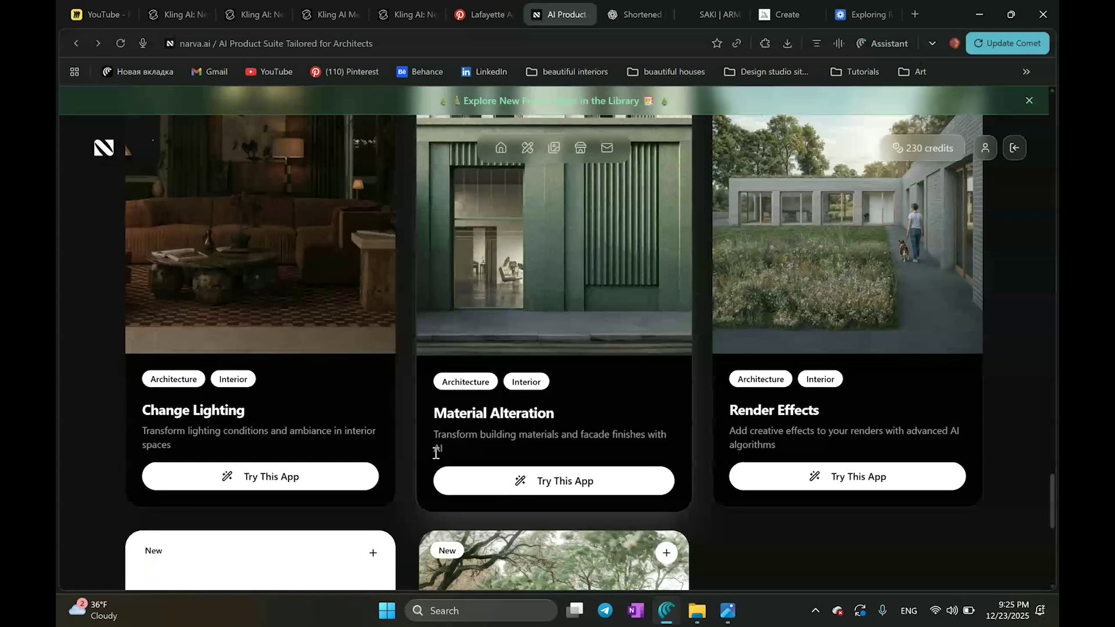
Open the Change Lighting app and upload the living room image with the light sofa from the Flex furniture folder
{"action": "left_click", "coordinate": [331, 475]}
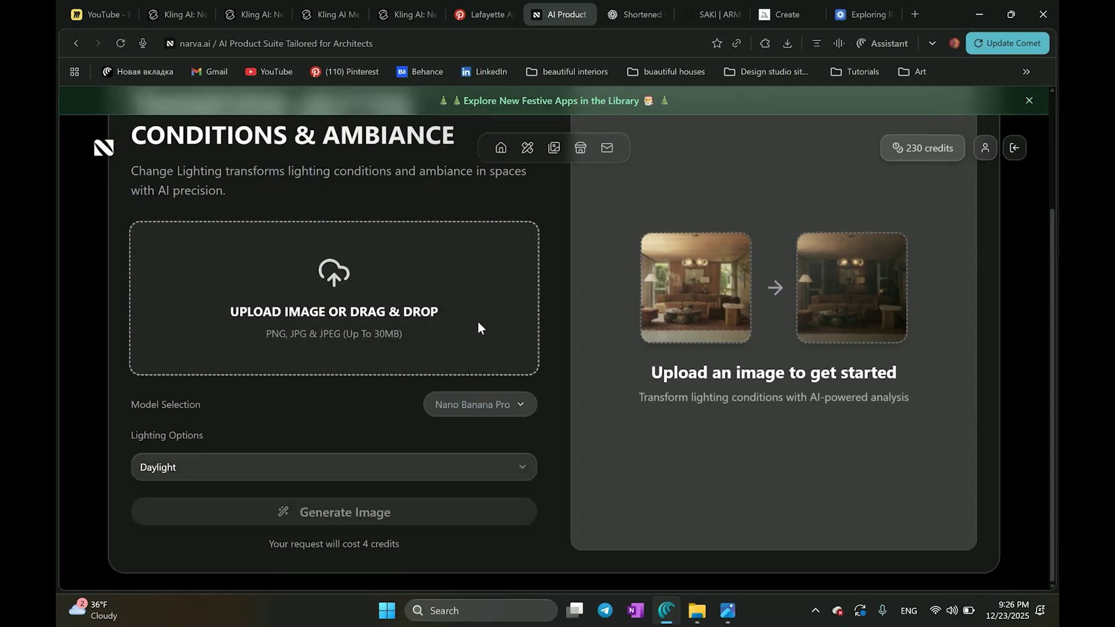
{"action": "left_click", "coordinate": [520, 348]}
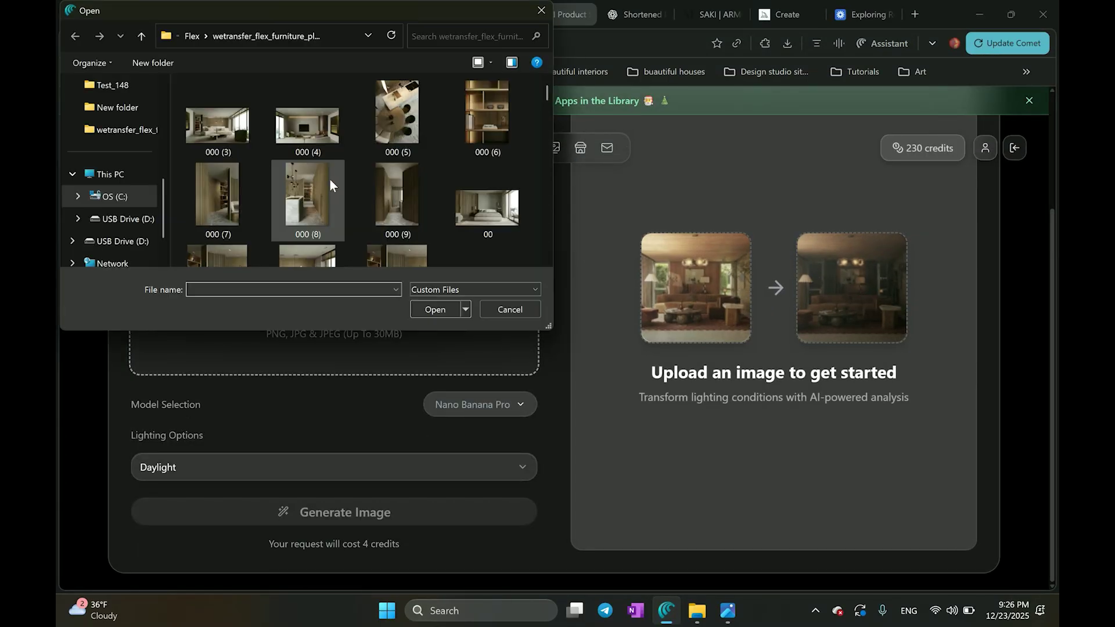
{"action": "left_click", "coordinate": [281, 168]}
{"action": "left_click", "coordinate": [433, 311]}
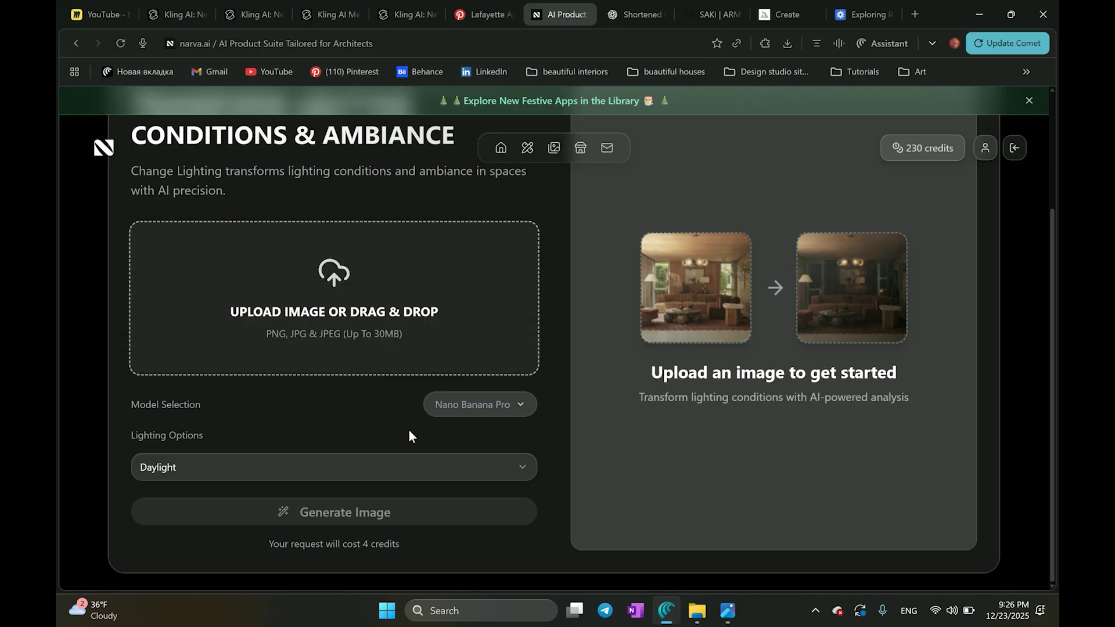
{"action": "scroll", "coordinate": [377, 489], "scroll_direction": "down", "scroll_amount": 1}
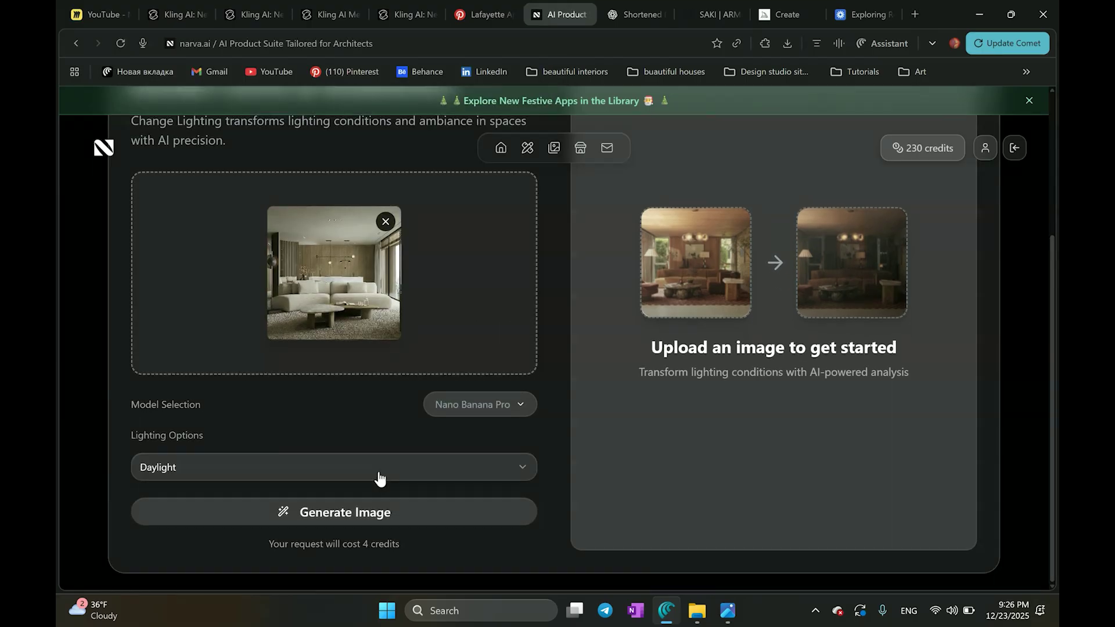
Set the lighting option to Sunset Light and generate the relit living room
{"action": "left_click", "coordinate": [378, 471]}
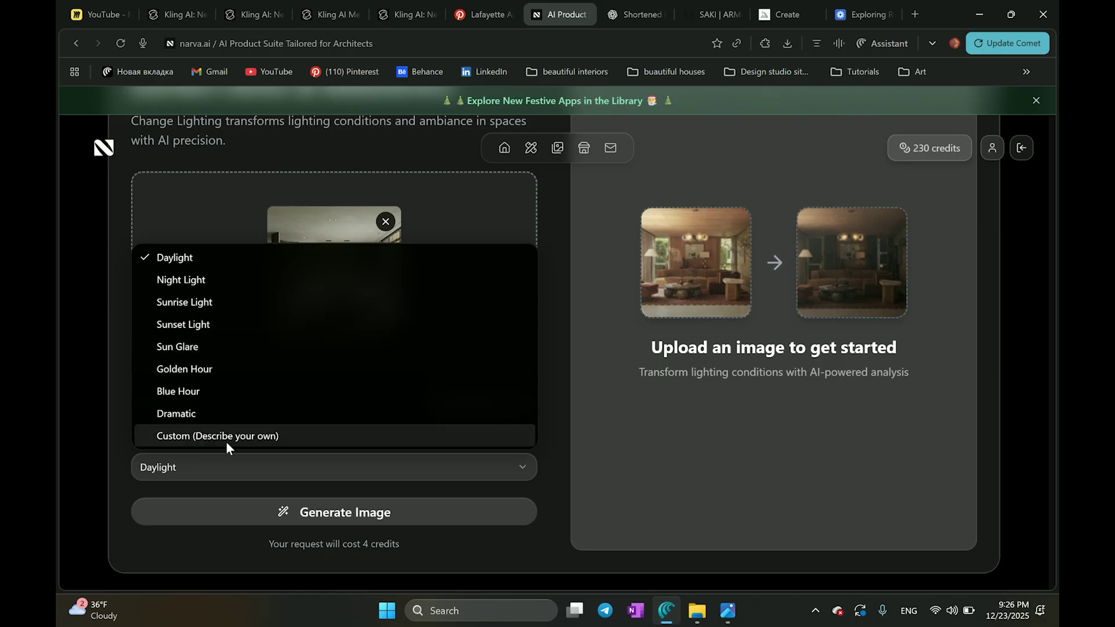
{"action": "left_click", "coordinate": [206, 325]}
{"action": "left_click", "coordinate": [447, 516]}
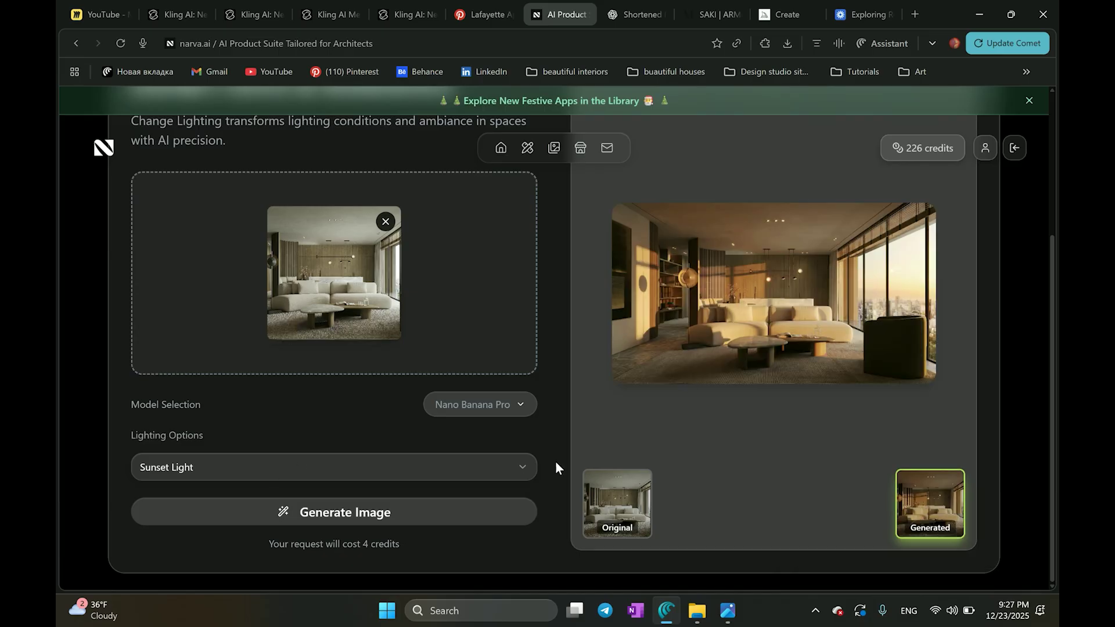
Change the lighting option to Night Light and generate the living room again
{"action": "left_click", "coordinate": [431, 465]}
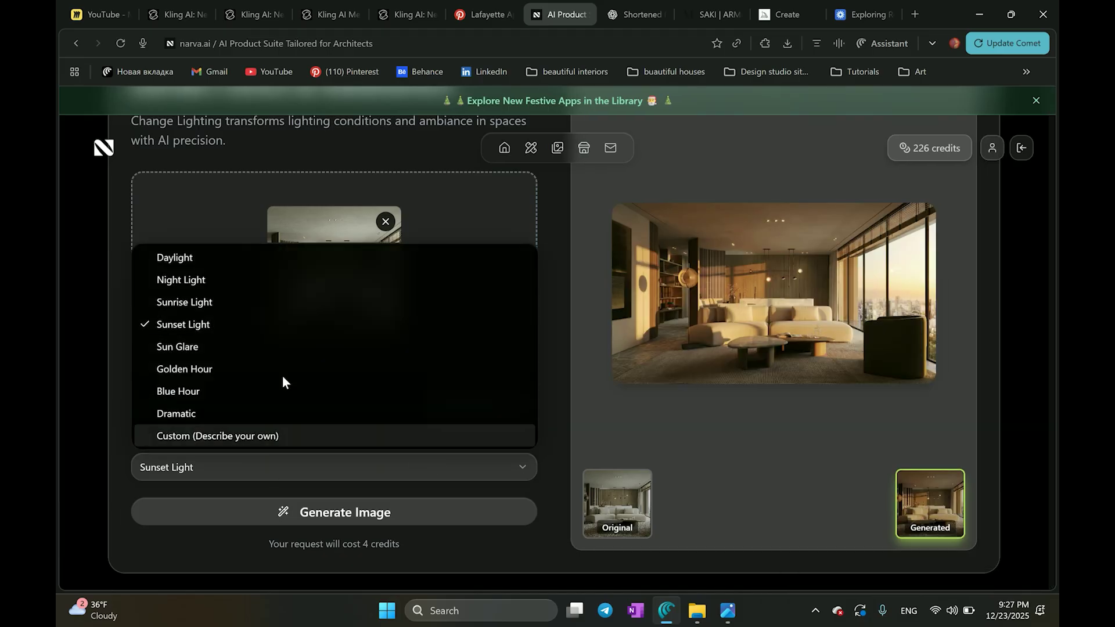
{"action": "left_click", "coordinate": [240, 278]}
{"action": "left_click", "coordinate": [373, 517]}
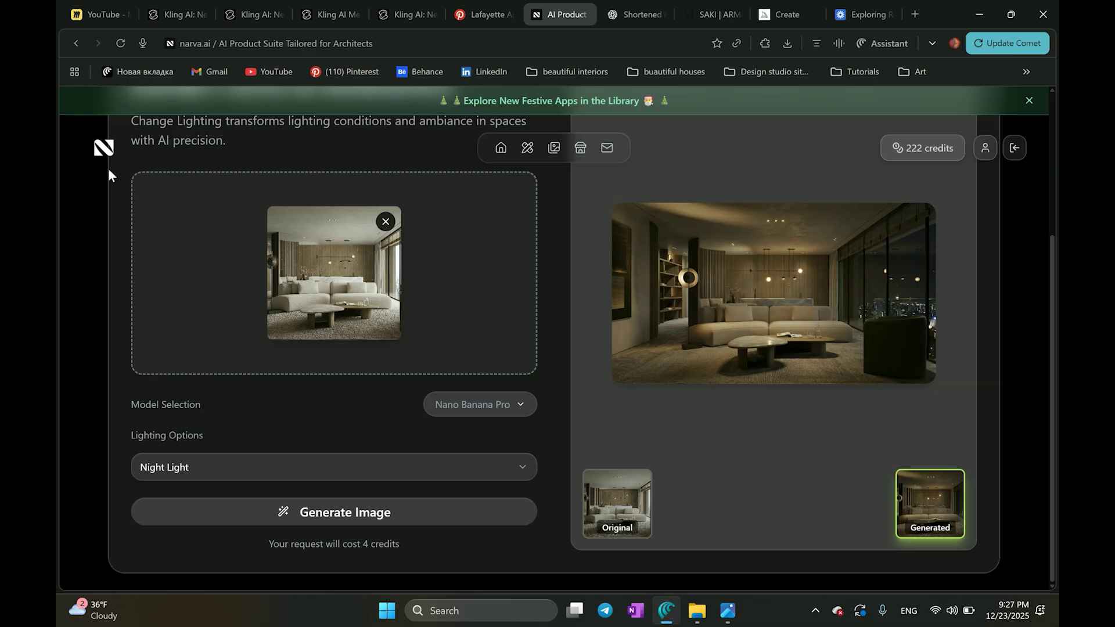
Return to the Narva Apps library and browse the Christmas and Nano Banana Pro apps
{"action": "scroll", "coordinate": [182, 337], "scroll_direction": "up", "scroll_amount": 4}
{"action": "scroll", "coordinate": [252, 324], "scroll_direction": "down", "scroll_amount": 2}
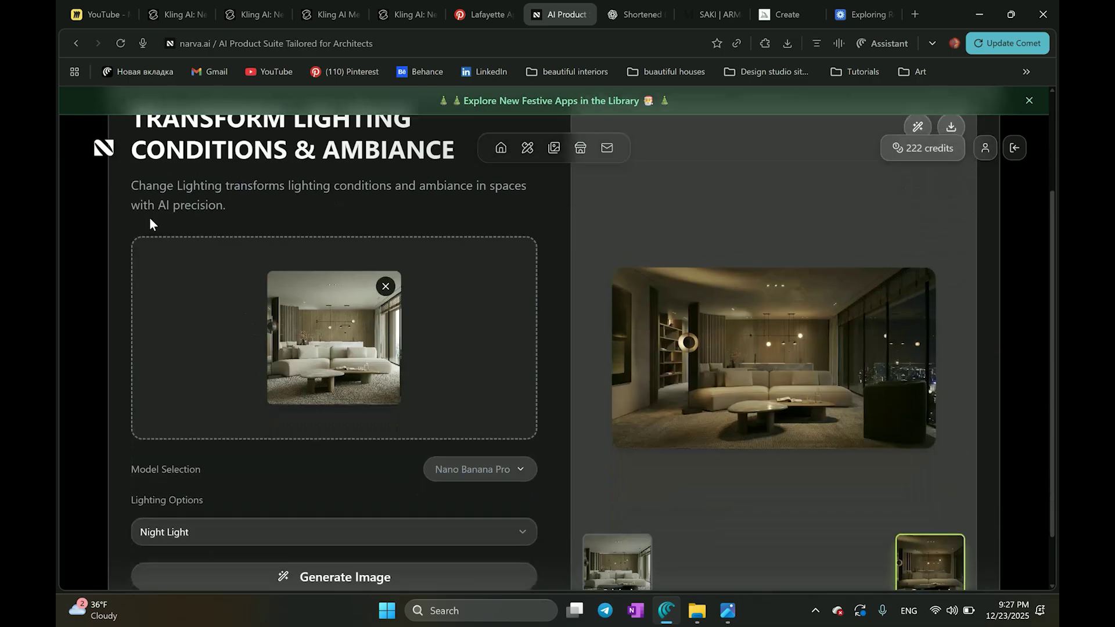
{"action": "left_click", "coordinate": [76, 44]}
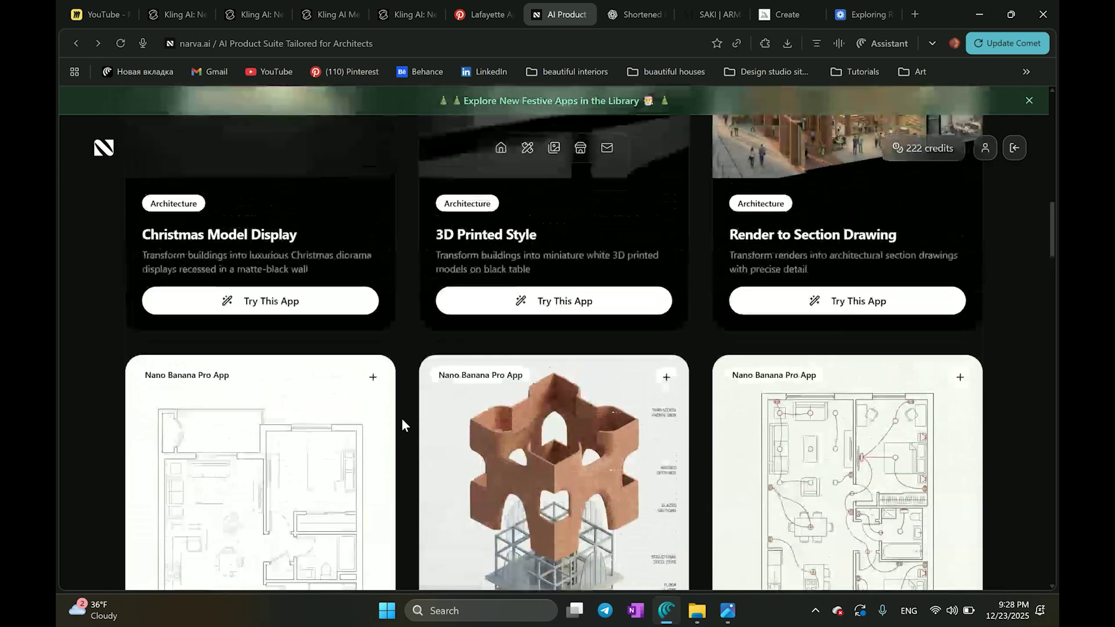
{"action": "scroll", "coordinate": [402, 418], "scroll_direction": "up", "scroll_amount": 6}
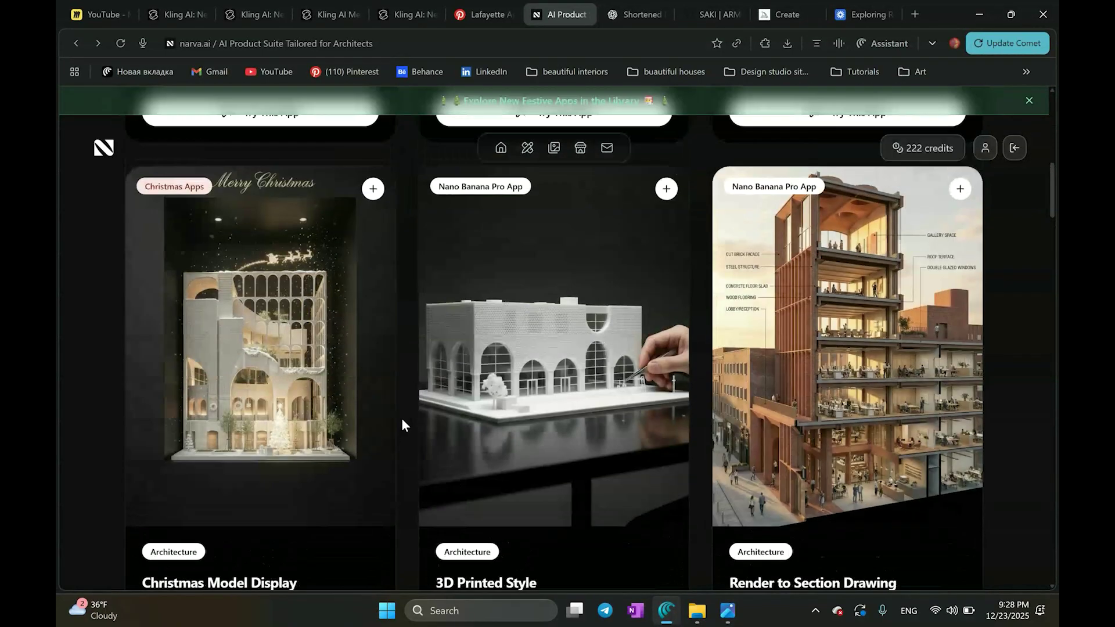
{"action": "scroll", "coordinate": [402, 418], "scroll_direction": "up", "scroll_amount": 10}
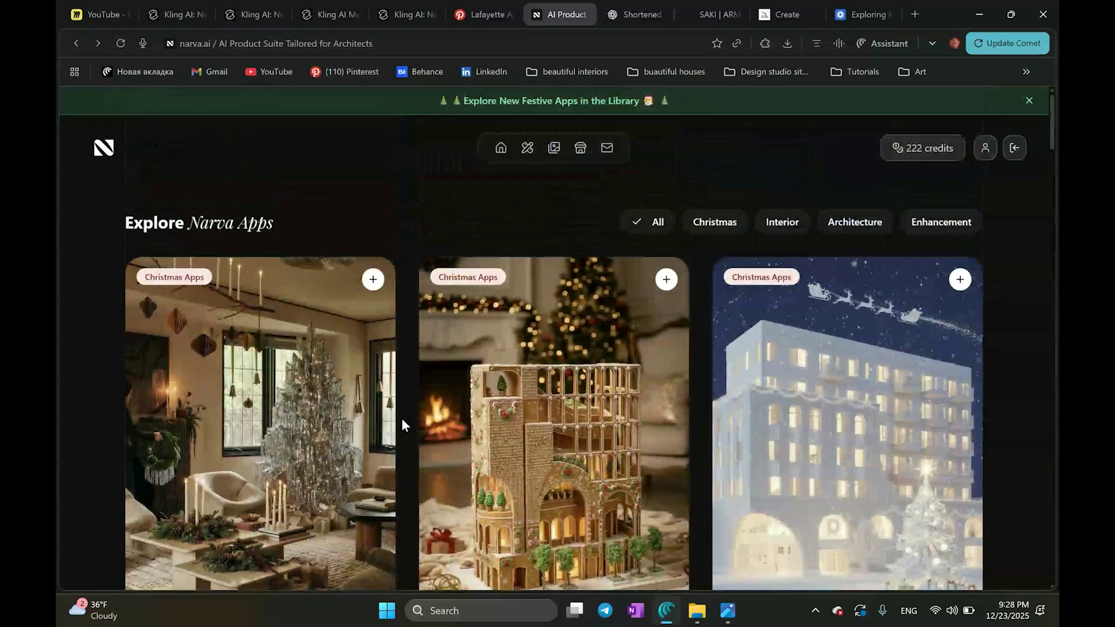
{"action": "scroll", "coordinate": [402, 419], "scroll_direction": "down", "scroll_amount": 3}
{"action": "scroll", "coordinate": [402, 419], "scroll_direction": "up", "scroll_amount": 3}
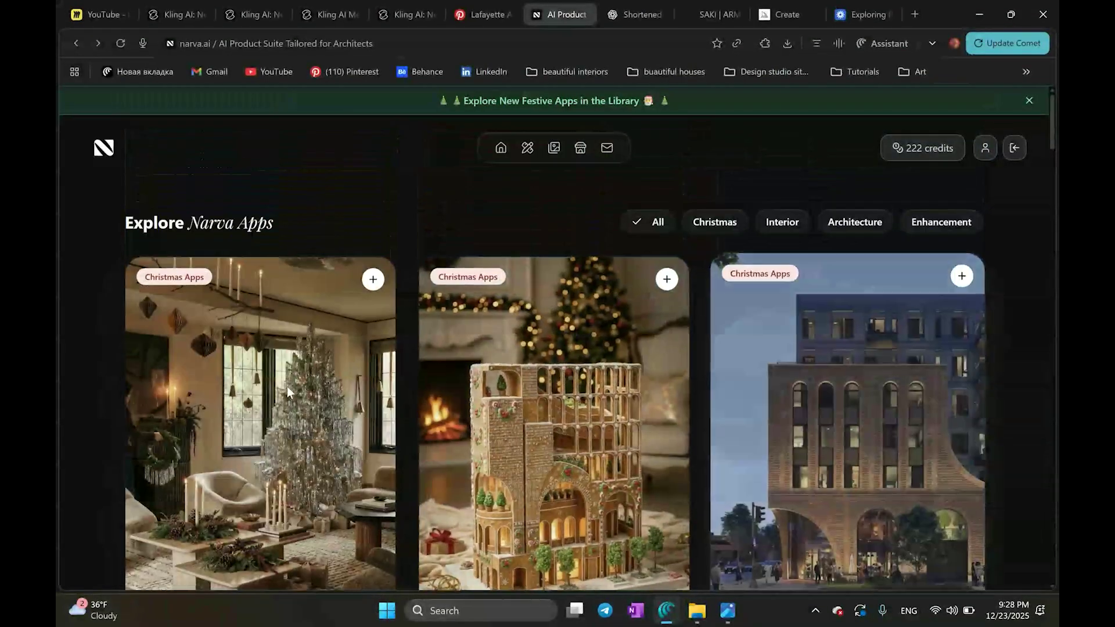
{"action": "scroll", "coordinate": [551, 375], "scroll_direction": "down", "scroll_amount": 5}
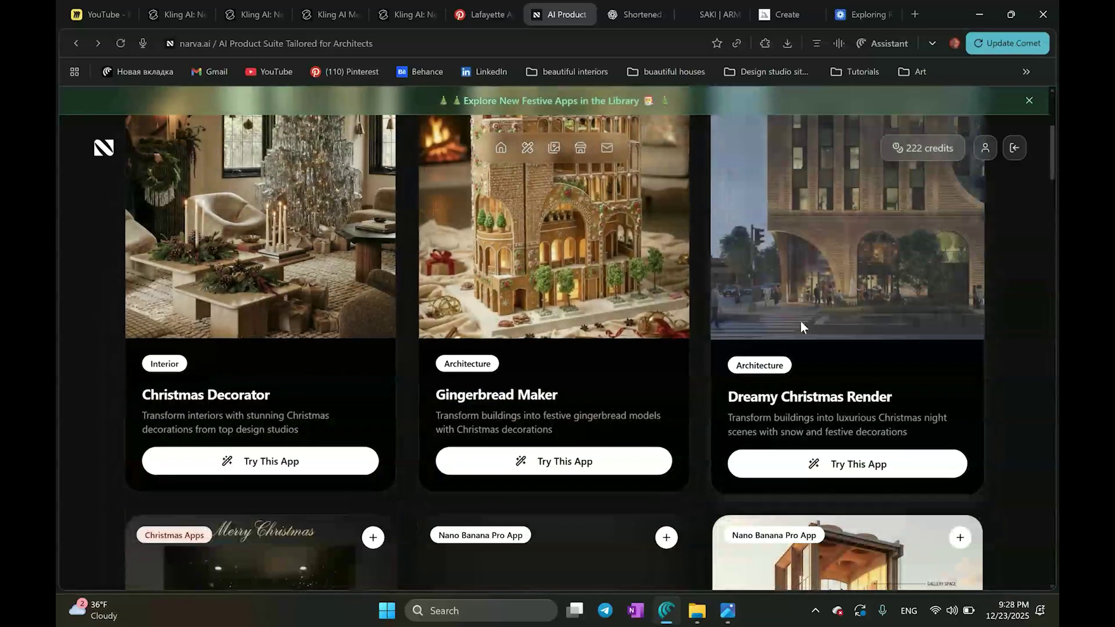
{"action": "scroll", "coordinate": [482, 380], "scroll_direction": "up", "scroll_amount": 1}
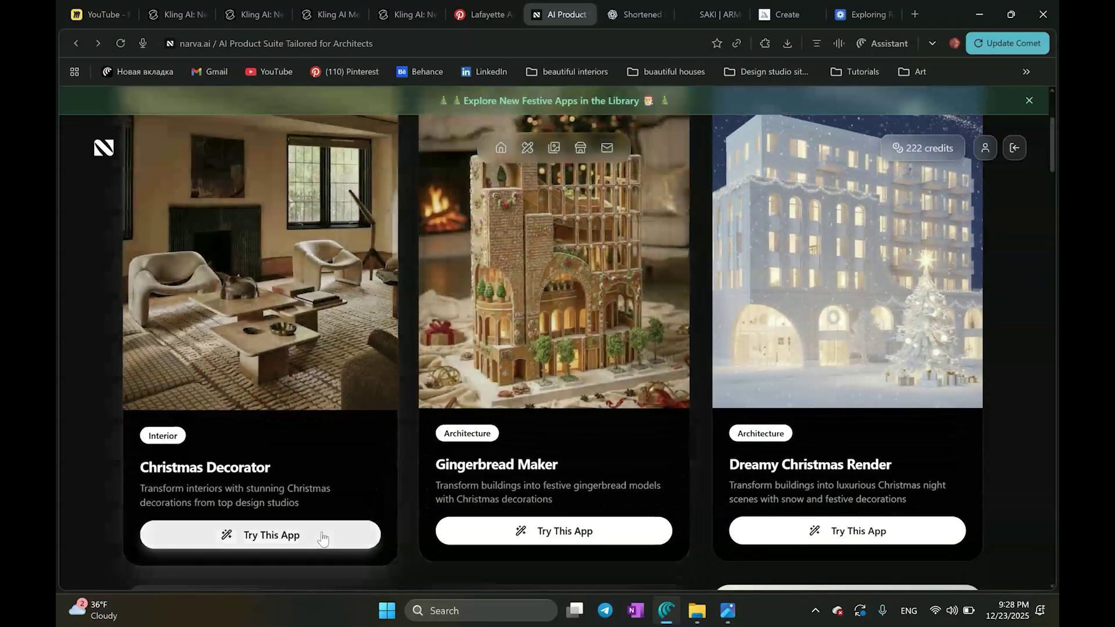
Open the Christmas Decorator app and generate a decorated version of the living room image in Narva Style
{"action": "left_click", "coordinate": [323, 535]}
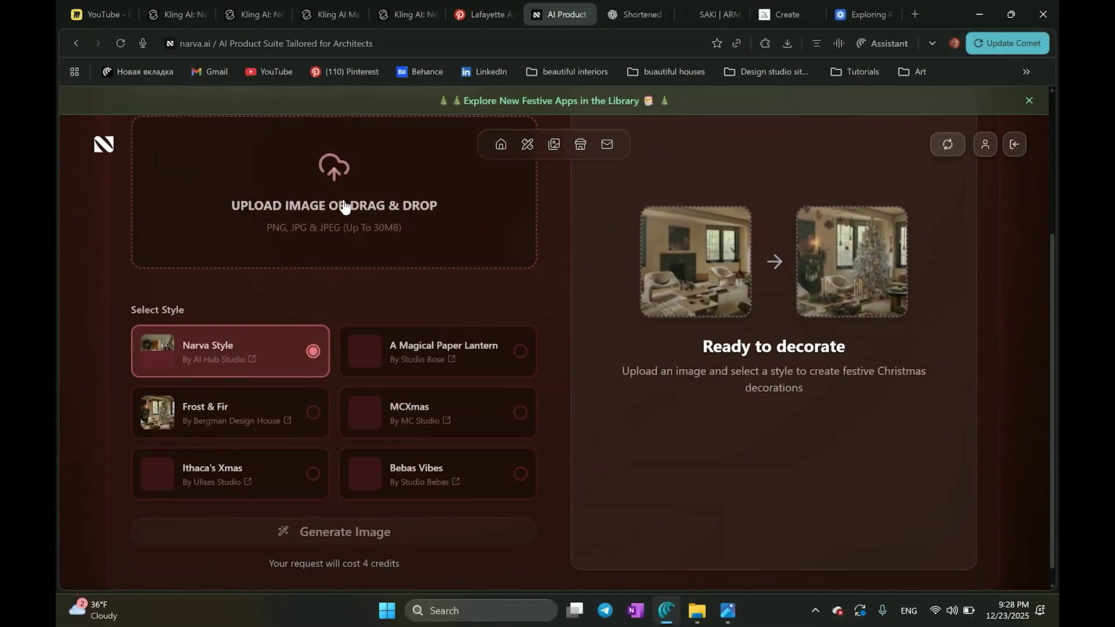
{"action": "left_click", "coordinate": [540, 511]}
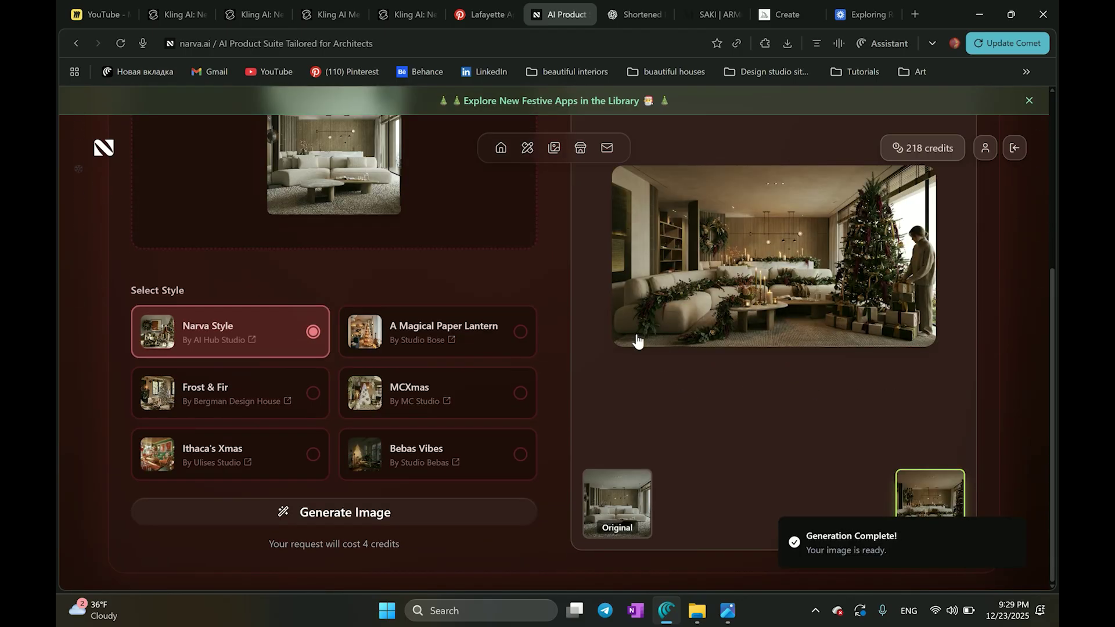
Check the credit cost of a generation and examine the subscription plans on the Narva site
{"action": "left_click_drag", "start_coordinate": [279, 544], "coordinate": [402, 546]}
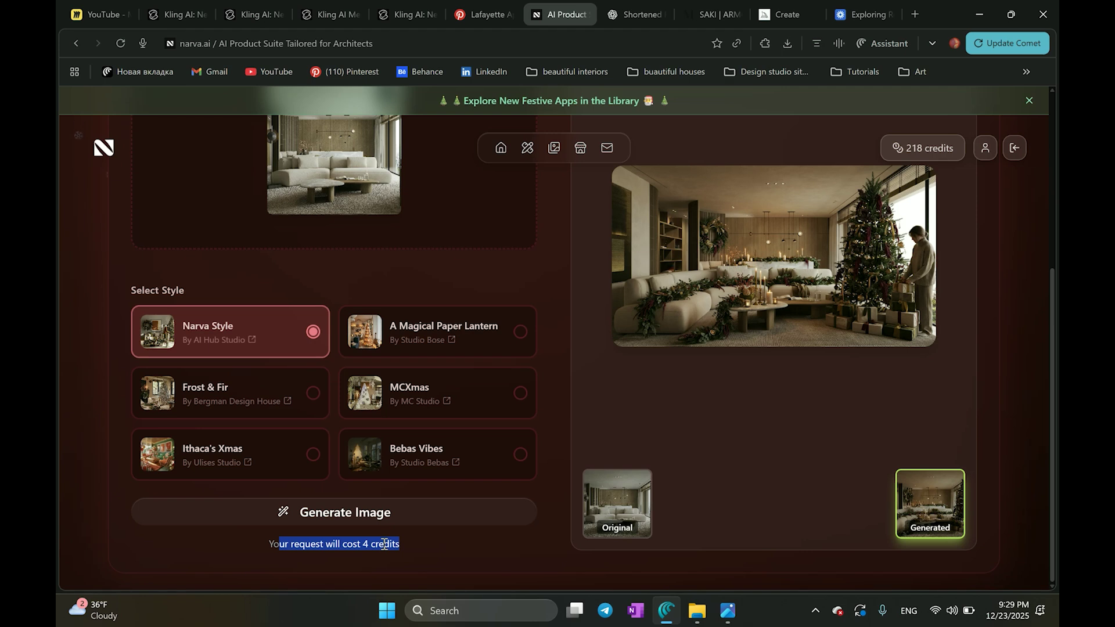
{"action": "left_click", "coordinate": [74, 41]}
{"action": "scroll", "coordinate": [599, 279], "scroll_direction": "down", "scroll_amount": 6}
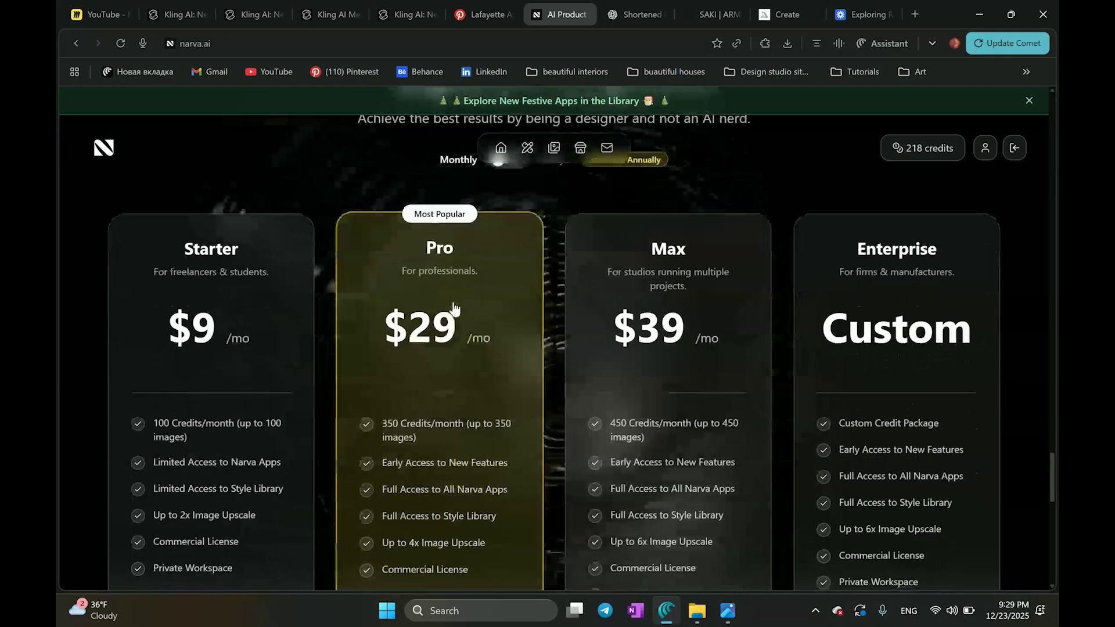
{"action": "scroll", "coordinate": [410, 419], "scroll_direction": "up", "scroll_amount": 4}
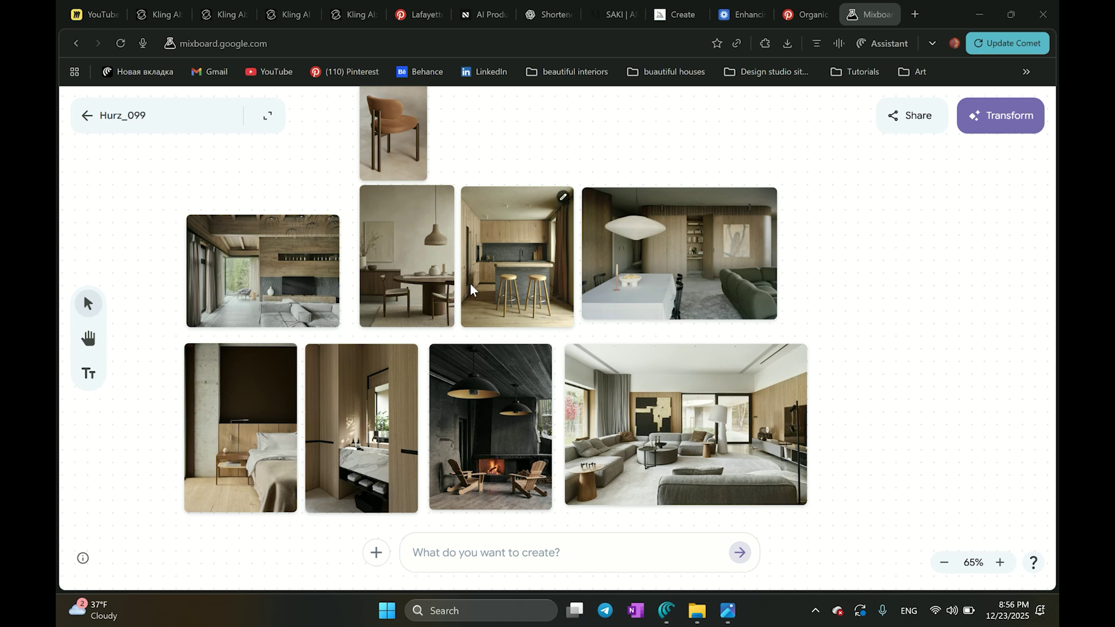
In Mixboard, regenerate the black fireplace lounge image with light wood and pale wall finishes, and enlarge the result to fill its place
{"action": "left_click", "coordinate": [505, 422]}
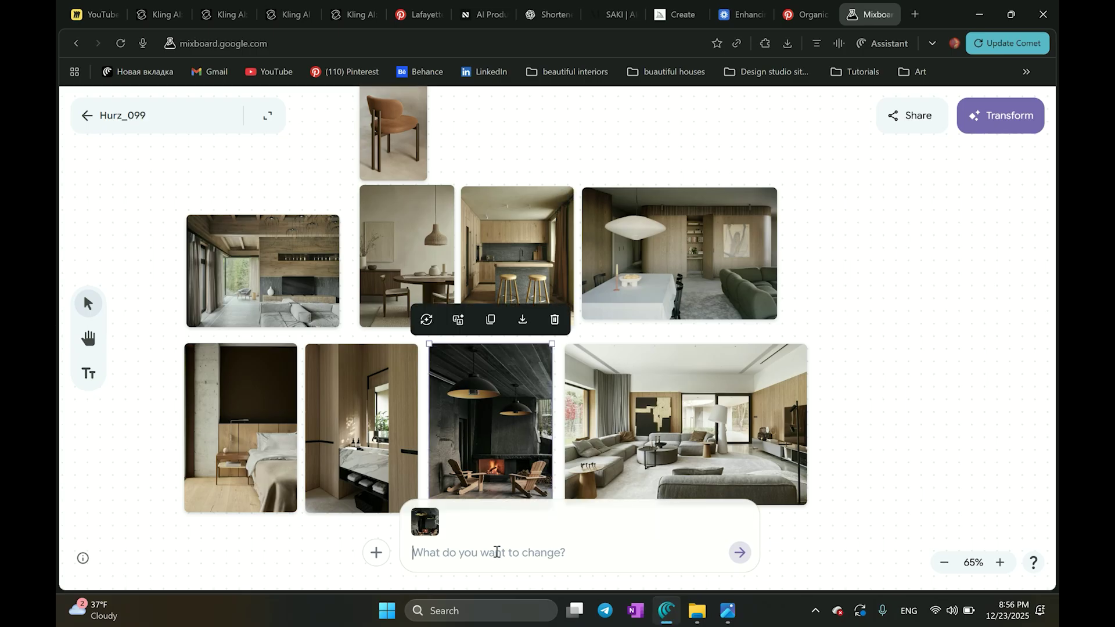
{"action": "type", "text": "change"}
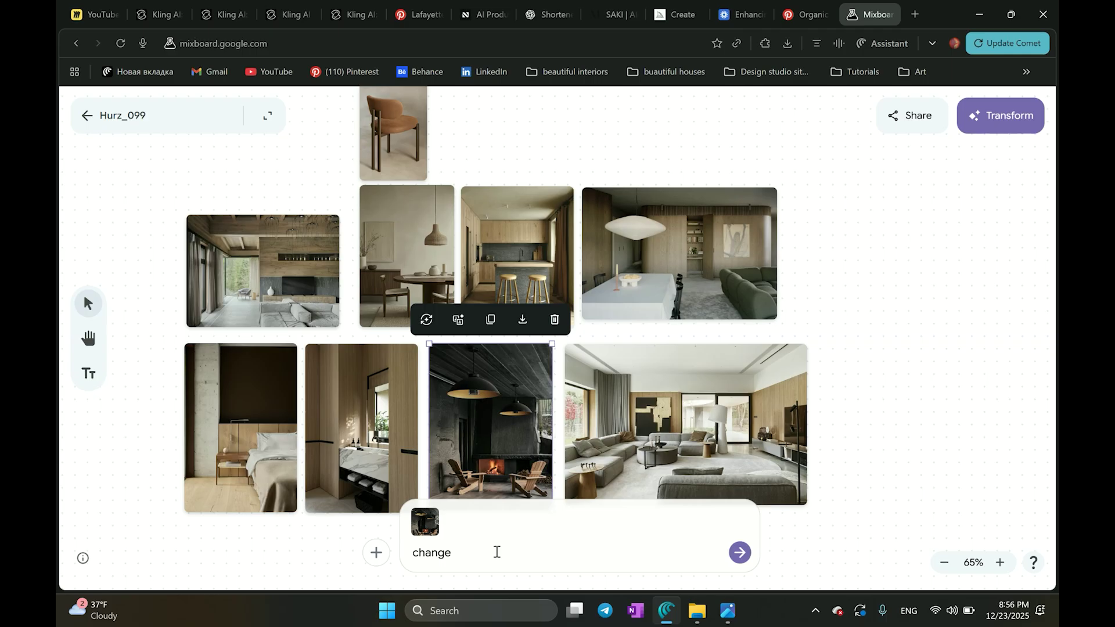
{"action": "key", "text": "Return"}
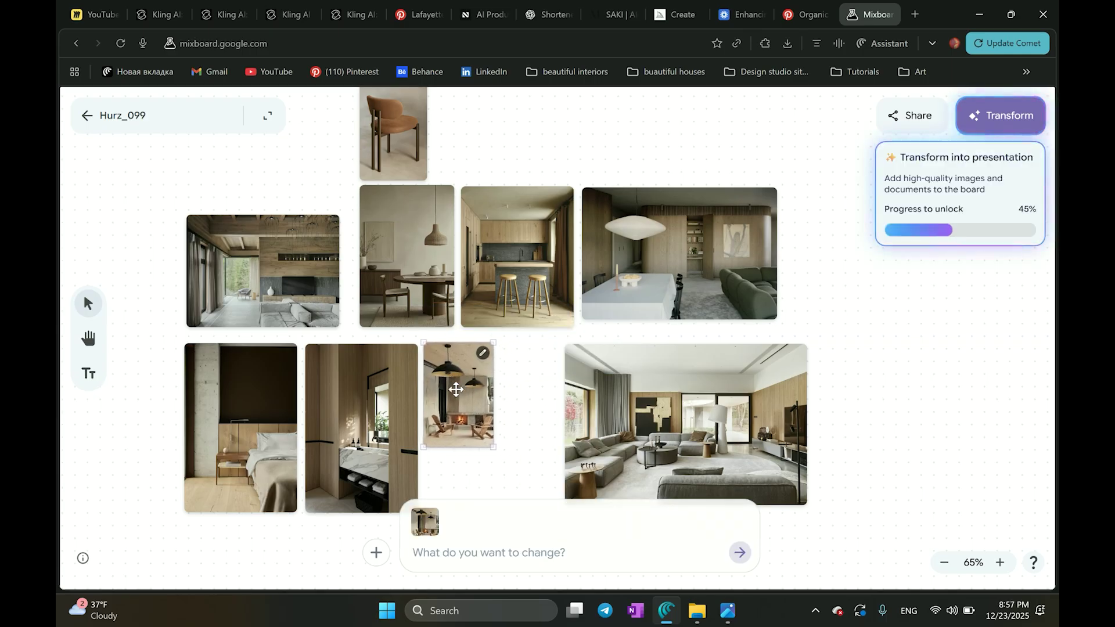
{"action": "left_click_drag", "start_coordinate": [494, 447], "coordinate": [569, 517]}
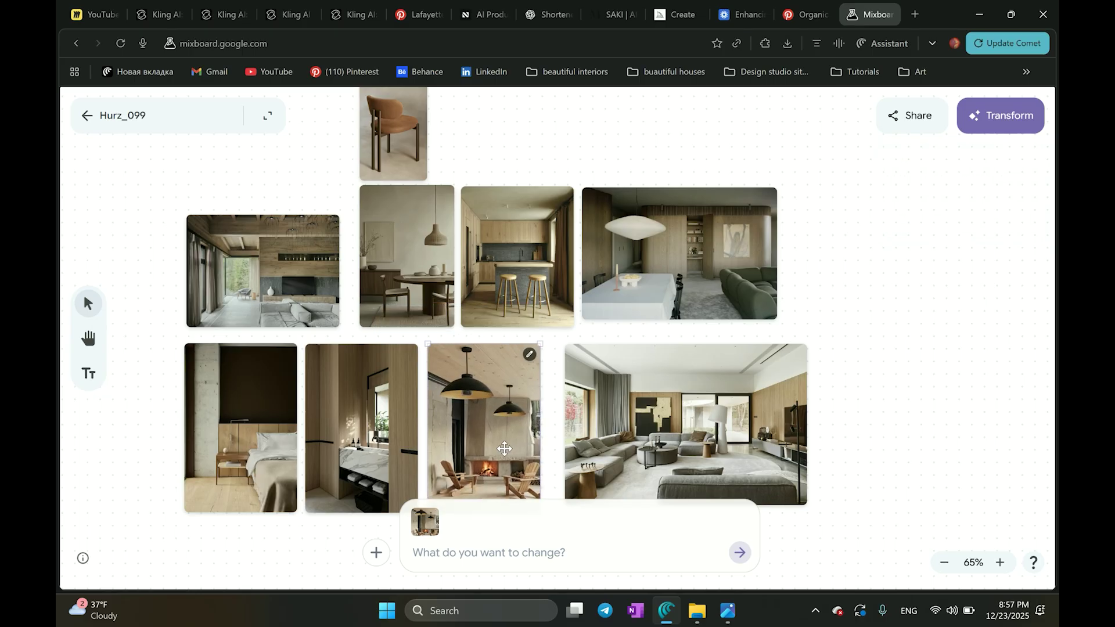
Generate a variant of the kitchen image with a light-coloured island, and enlarge it in the original's place on the board
{"action": "left_click", "coordinate": [500, 313]}
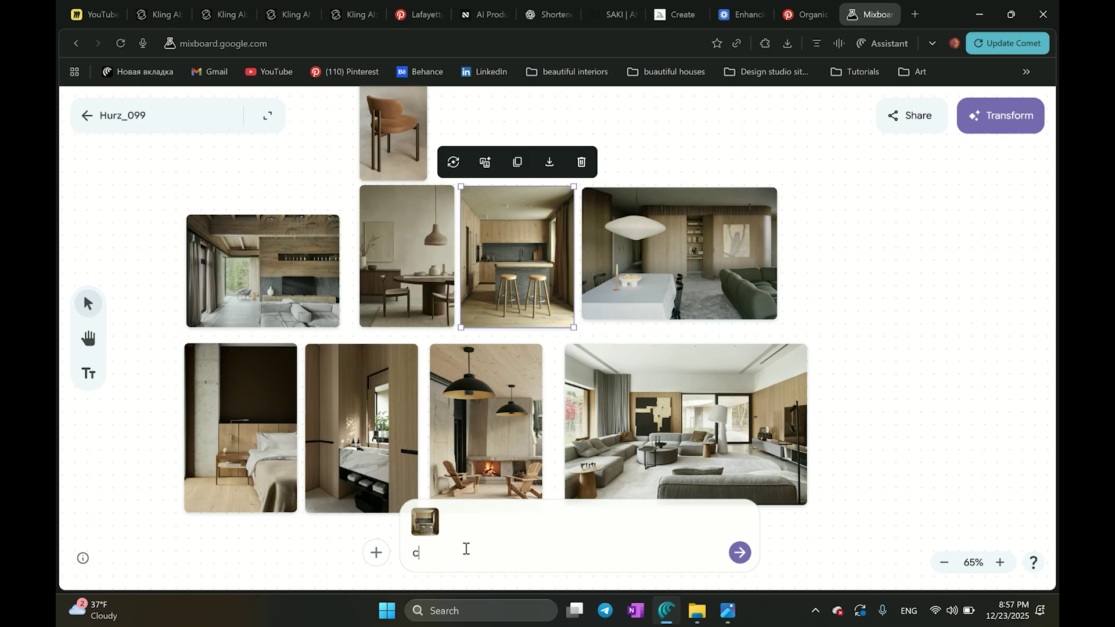
{"action": "key", "text": "Return"}
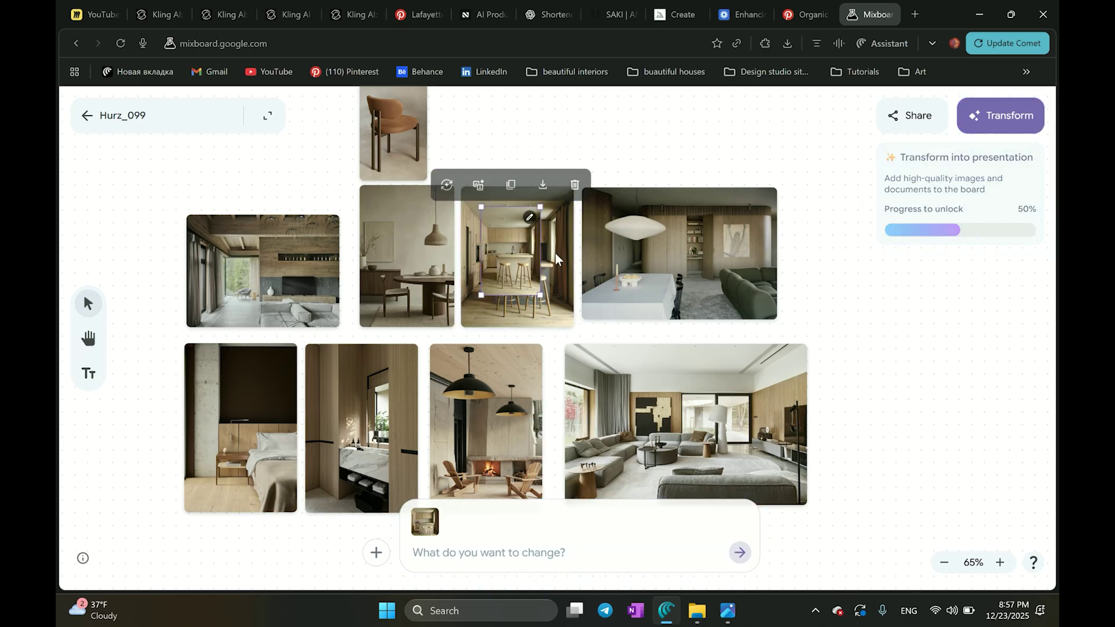
{"action": "left_click_drag", "start_coordinate": [518, 267], "coordinate": [574, 320]}
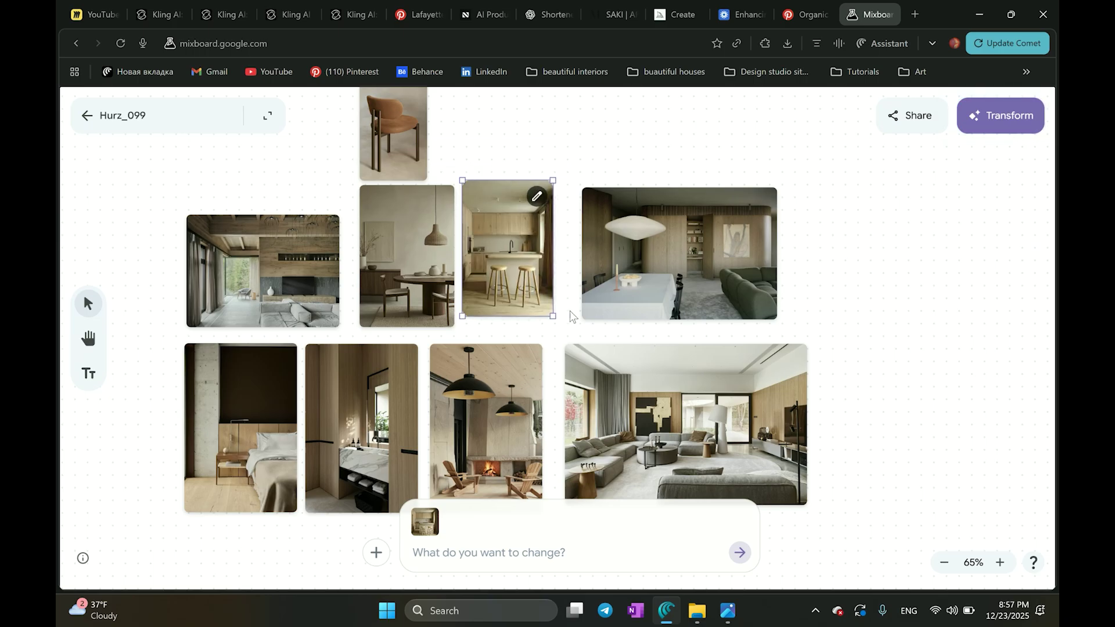
Use the brown chair image as reference to change the chairs near the table in the dining room image, and enlarge the result
{"action": "left_click_drag", "start_coordinate": [351, 149], "coordinate": [468, 338]}
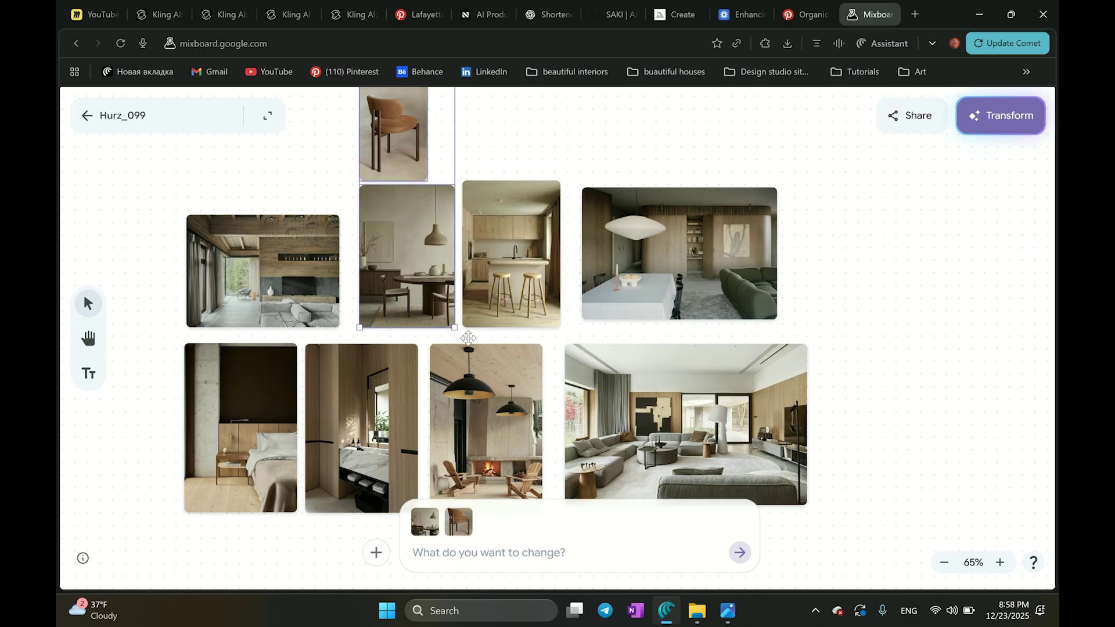
{"action": "left_click", "coordinate": [514, 553]}
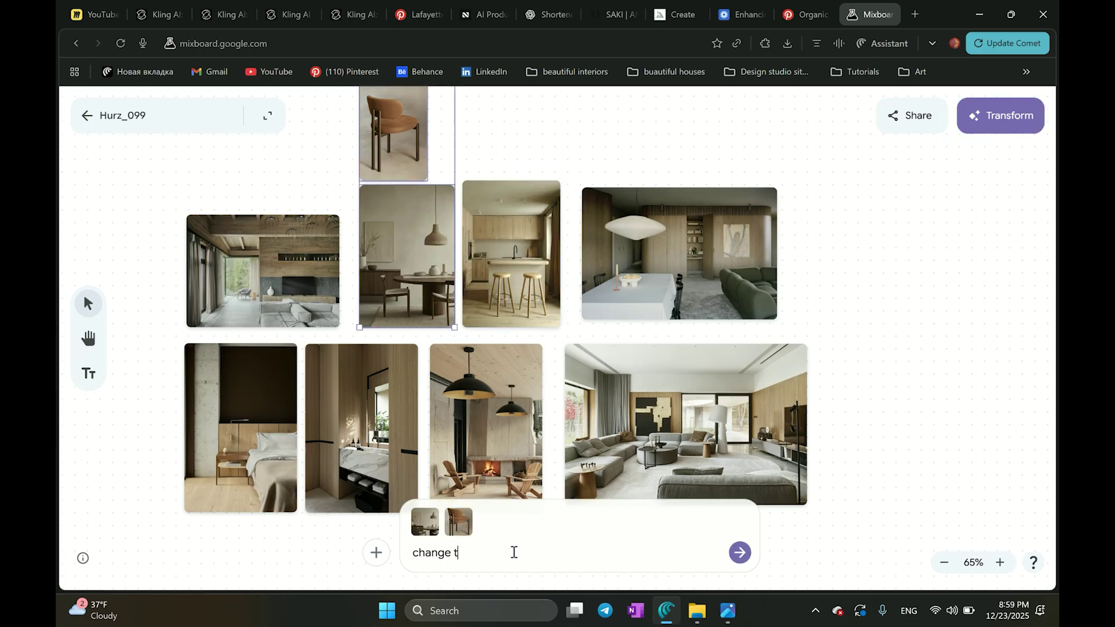
{"action": "type", "text": "change the chairs near the table to chai"}
{"action": "key", "text": "Return"}
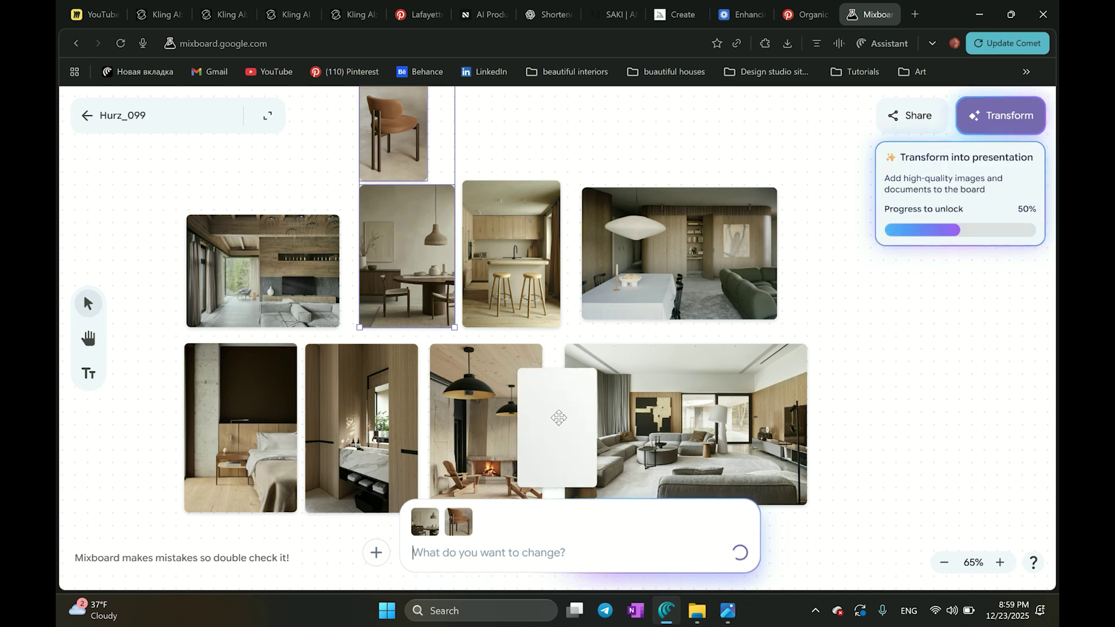
{"action": "left_click", "coordinate": [428, 294]}
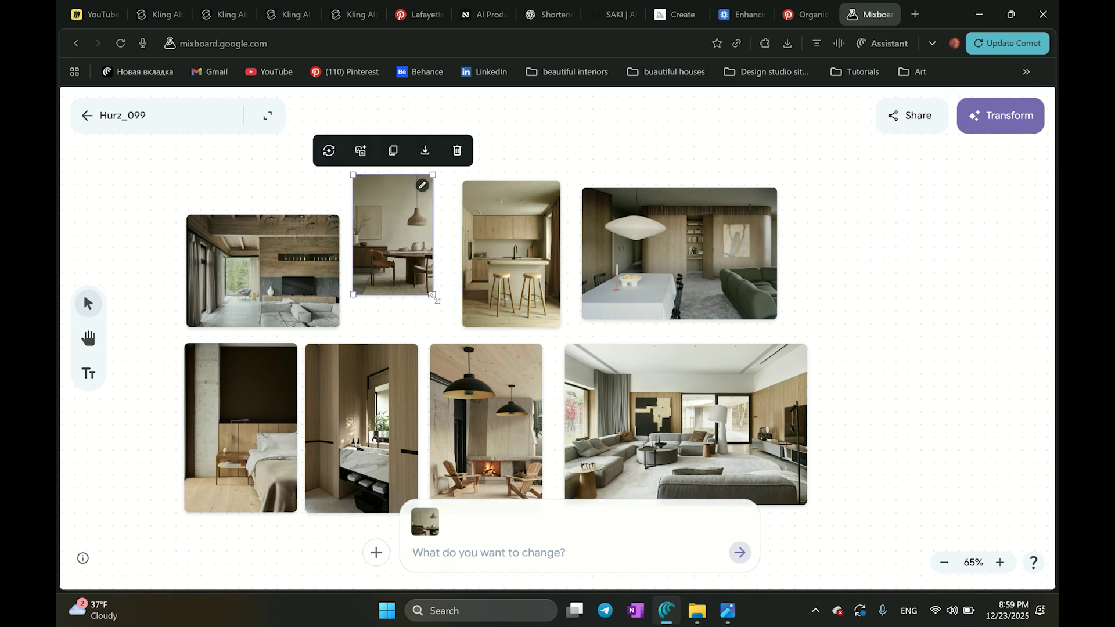
{"action": "left_click_drag", "start_coordinate": [450, 318], "coordinate": [463, 334]}
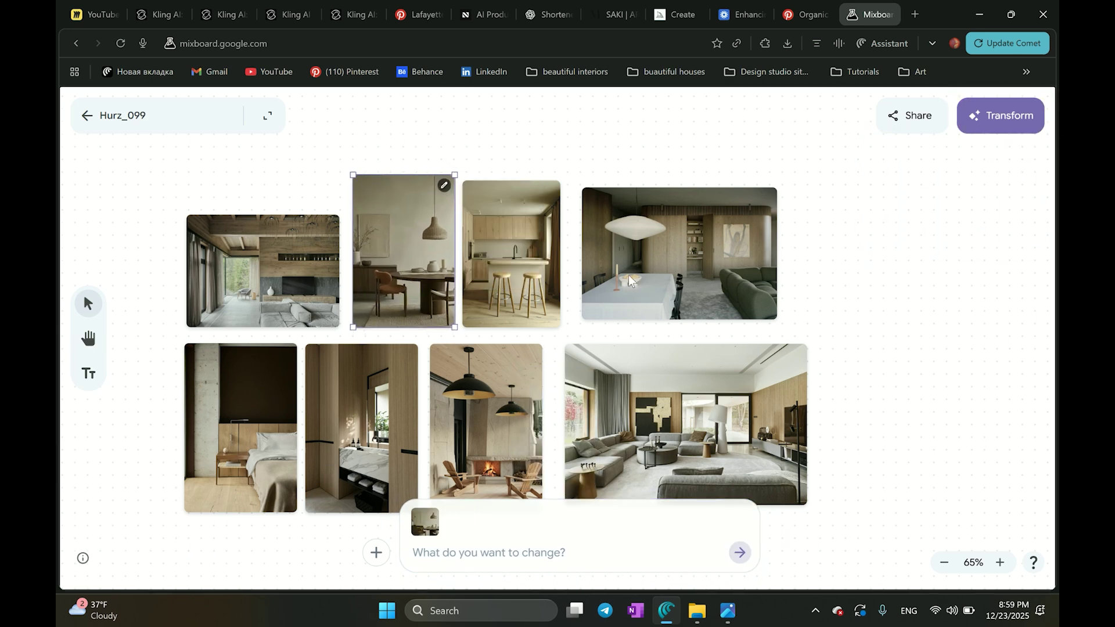
Select all eight interior images on the board and submit the prompt "change wood to black wood"
{"action": "key", "text": "h"}
{"action": "left_click_drag", "start_coordinate": [798, 292], "coordinate": [836, 269]}
{"action": "key", "text": "v"}
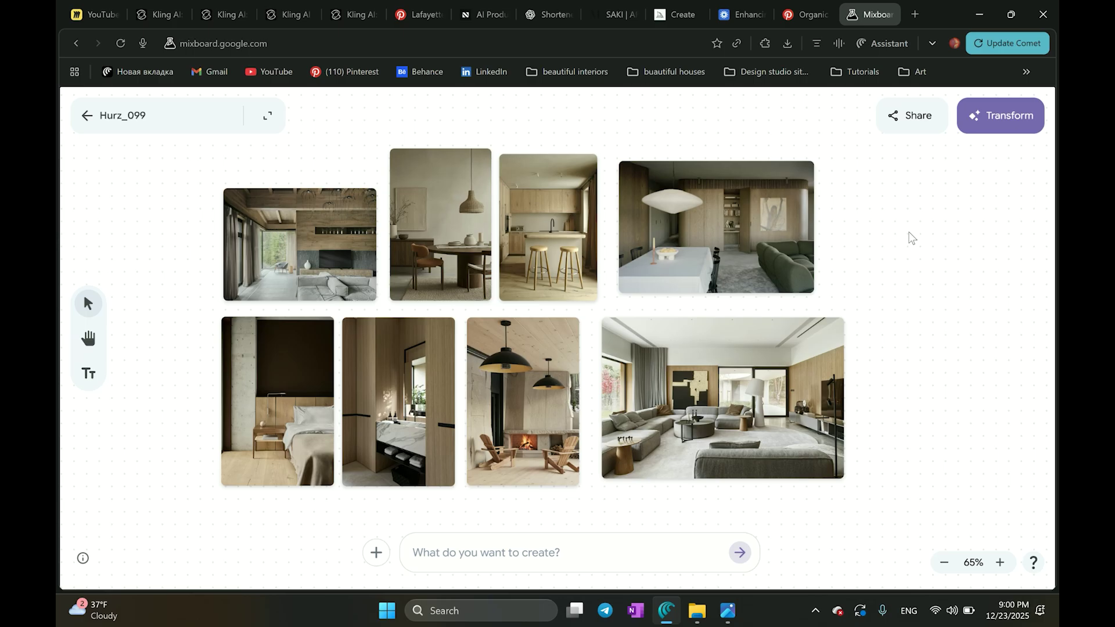
{"action": "left_click_drag", "start_coordinate": [900, 185], "coordinate": [220, 447]}
{"action": "left_click", "coordinate": [482, 556]}
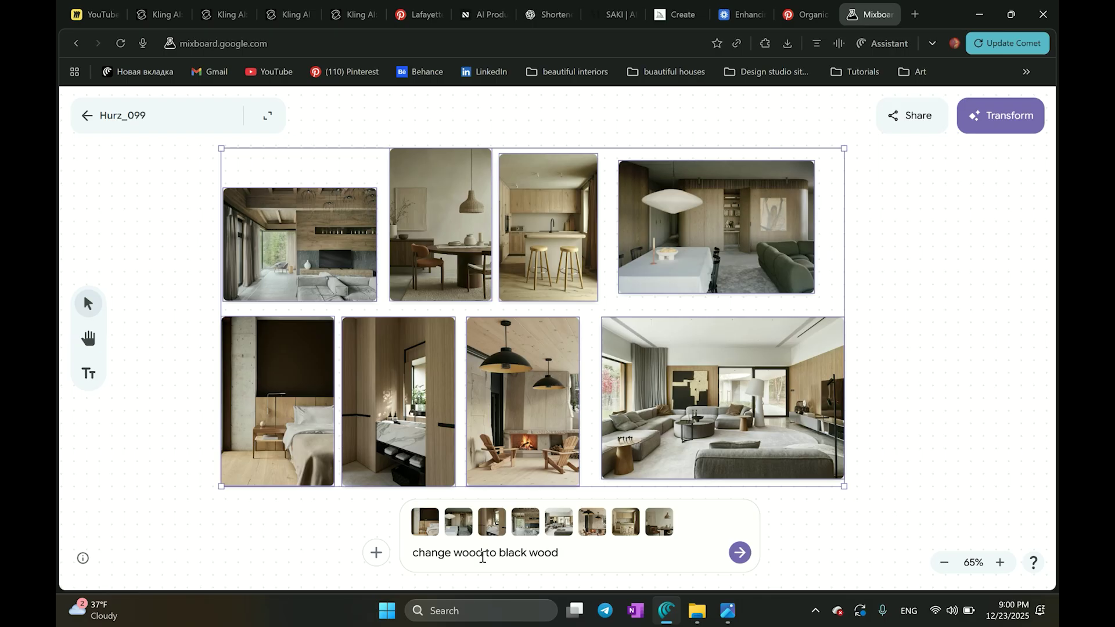
{"action": "key", "text": "Return"}
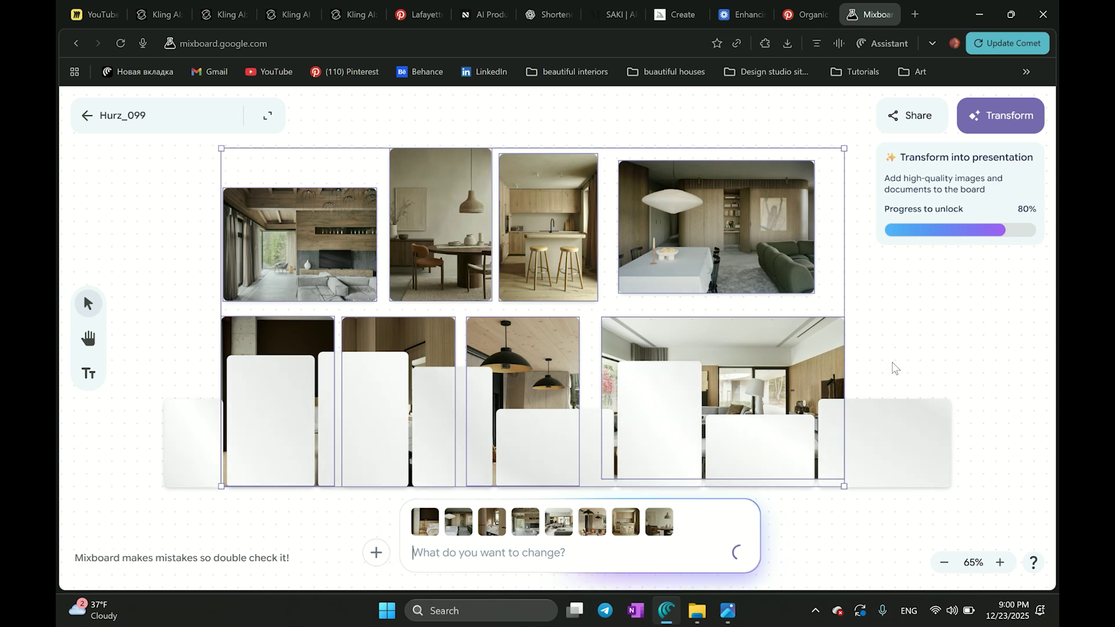
Examine the generated black wood variants one by one, from the bathroom to the large living room
{"action": "left_click", "coordinate": [279, 446]}
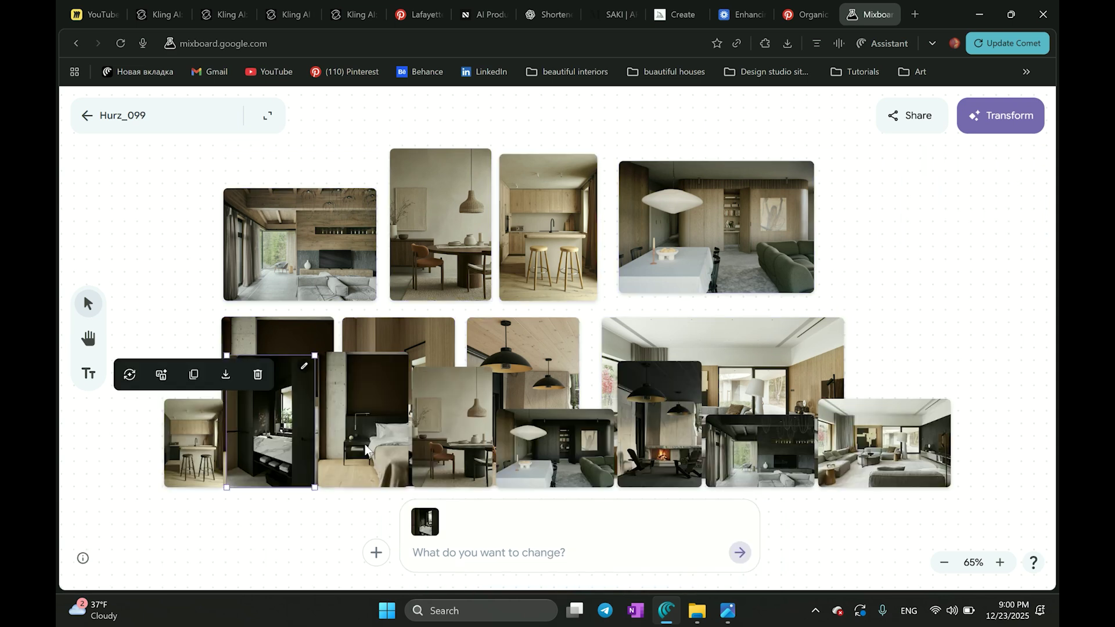
{"action": "left_click", "coordinate": [372, 447]}
{"action": "left_click", "coordinate": [468, 450]}
{"action": "left_click", "coordinate": [555, 447]}
{"action": "left_click", "coordinate": [642, 445]}
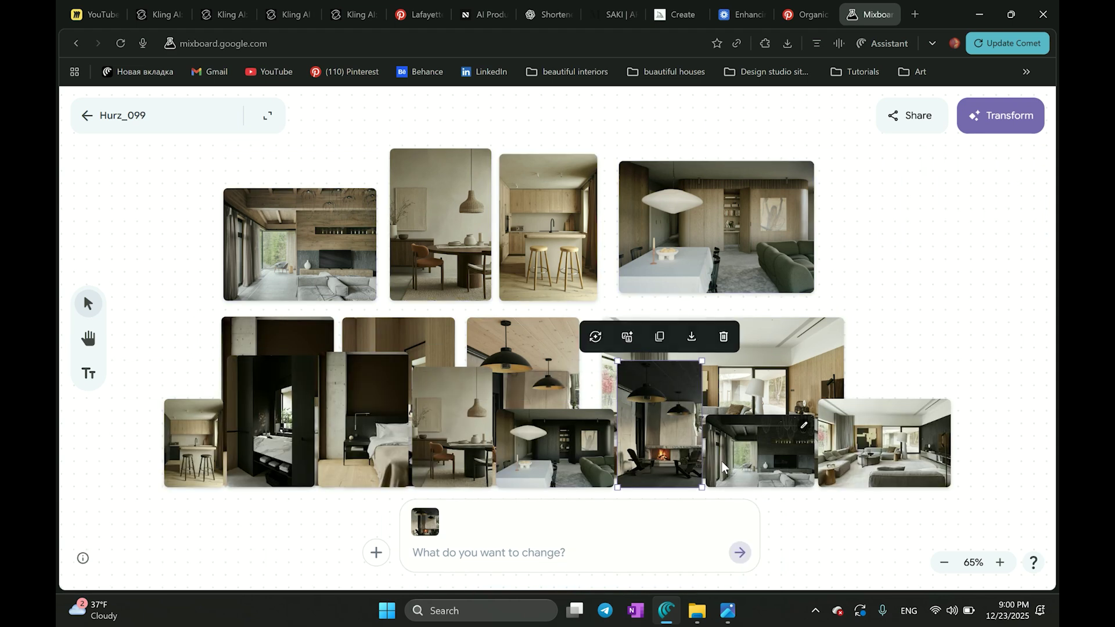
{"action": "left_click", "coordinate": [761, 459]}
{"action": "left_click", "coordinate": [865, 482]}
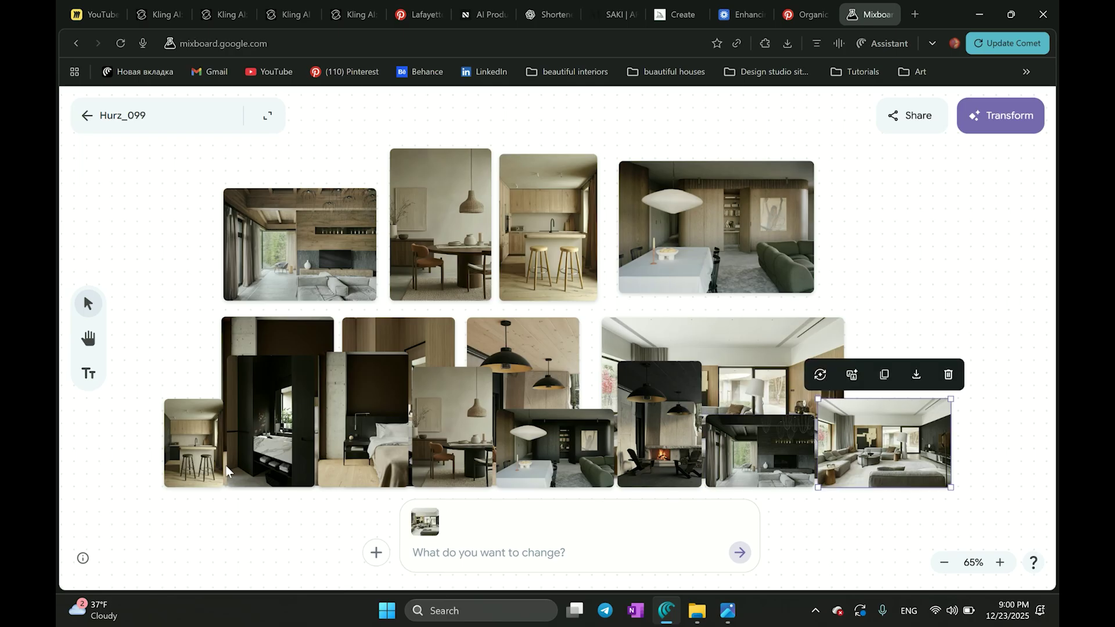
Move the new kitchen variant clear of the overlapping images and select the large living room variant
{"action": "left_click_drag", "start_coordinate": [200, 447], "coordinate": [188, 429]}
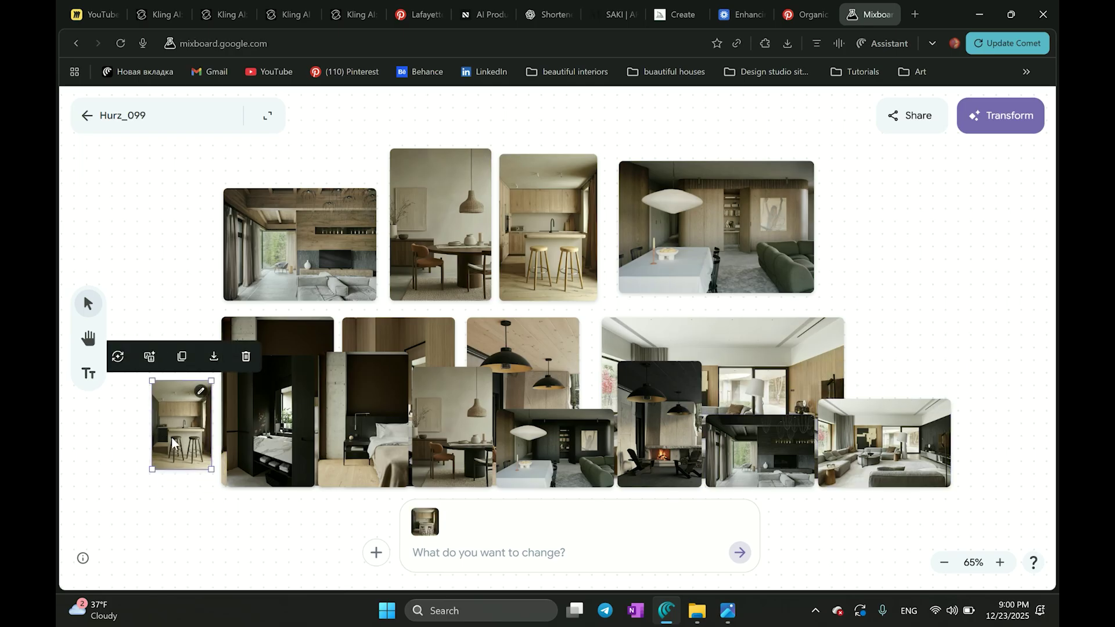
{"action": "left_click_drag", "start_coordinate": [213, 475], "coordinate": [209, 501]}
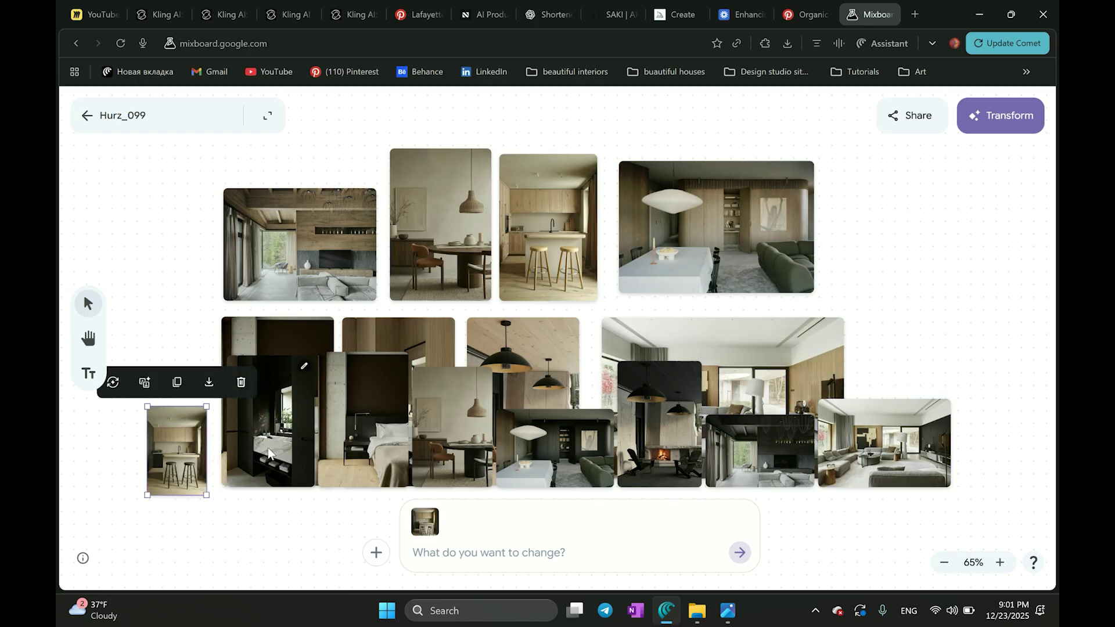
{"action": "left_click", "coordinate": [841, 445]}
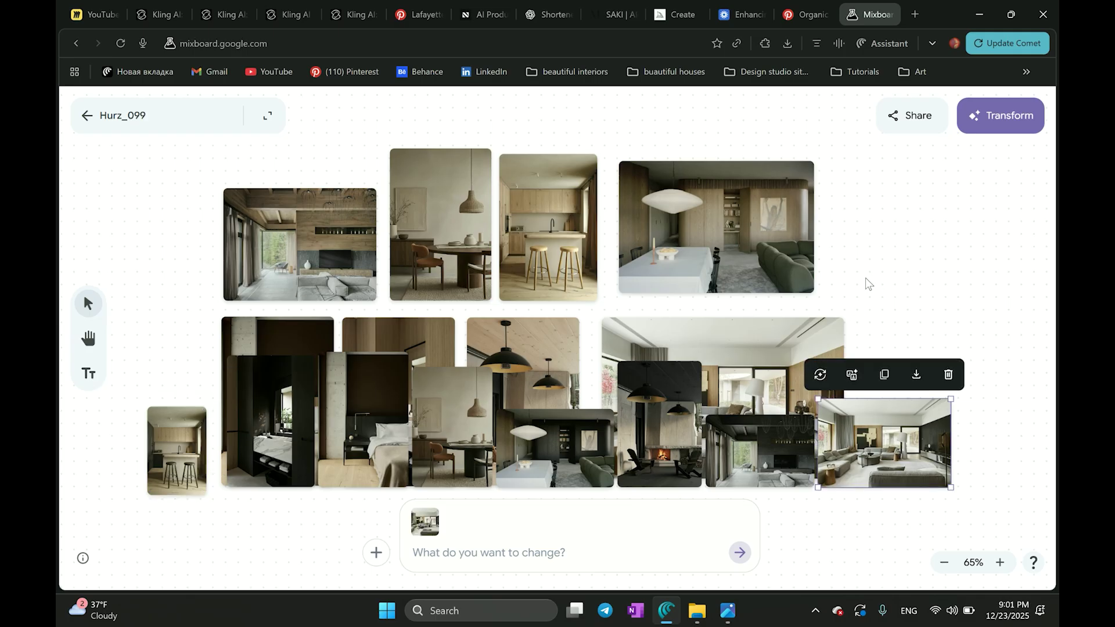
Check the board's link sharing options and close them without enabling link access
{"action": "left_click", "coordinate": [929, 128]}
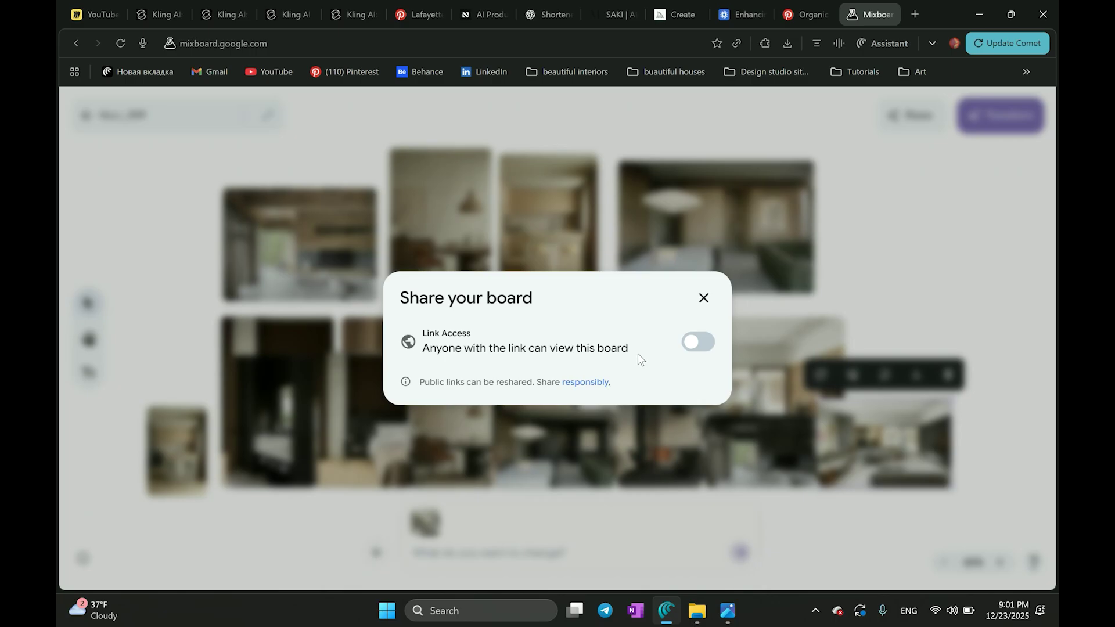
{"action": "left_click", "coordinate": [704, 298]}
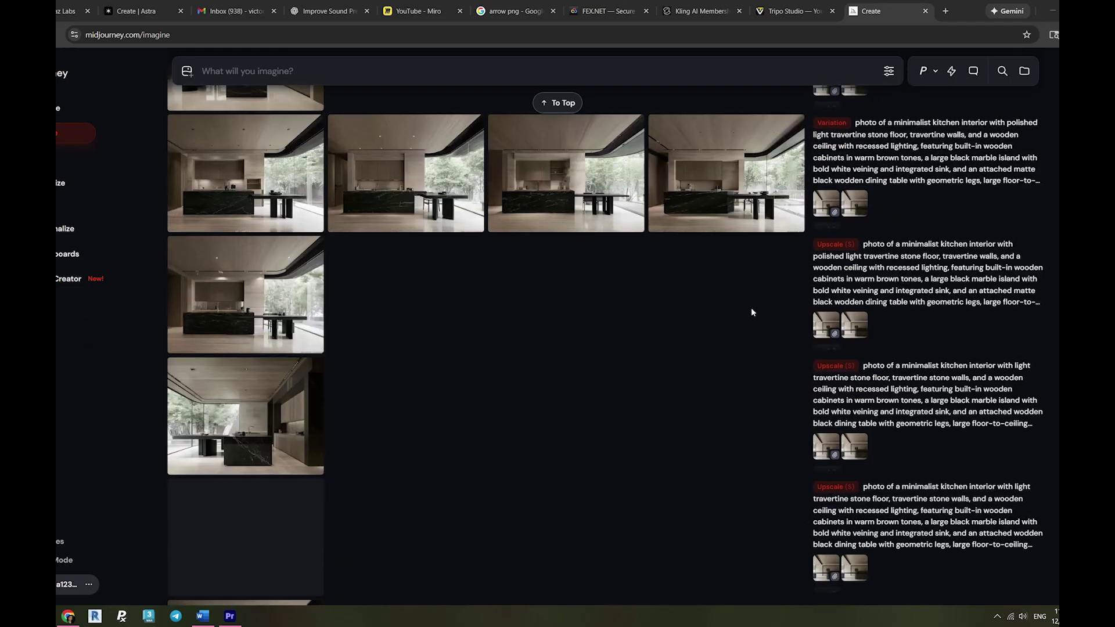
Examine the history of generated kitchen, living room, office and lobby images and their prompts in Midjourney
{"action": "scroll", "coordinate": [750, 312], "scroll_direction": "down", "scroll_amount": 3}
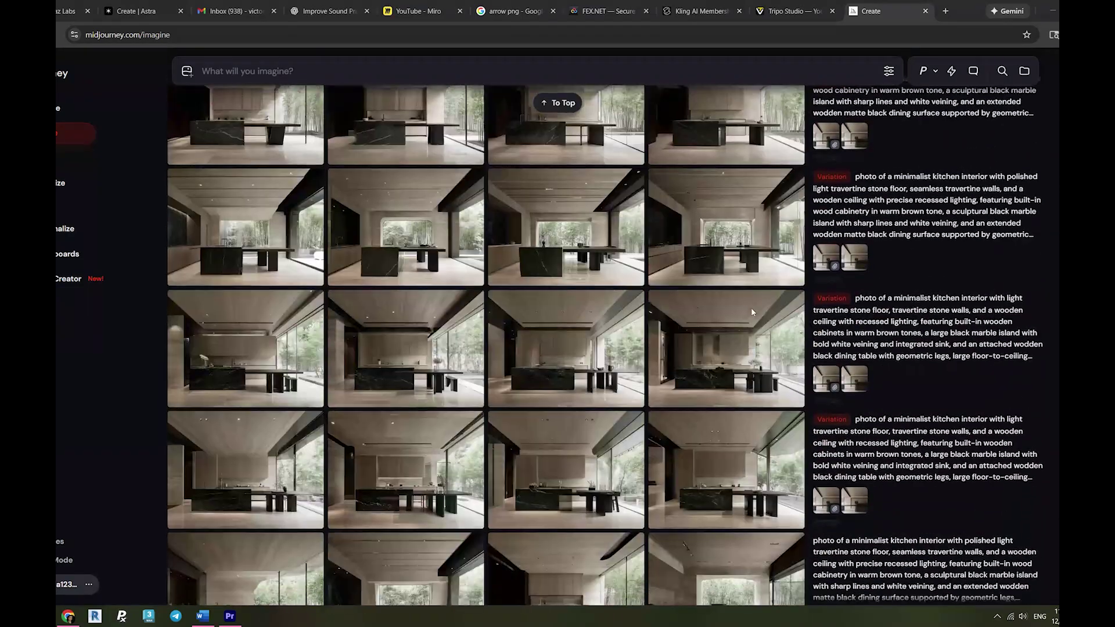
{"action": "scroll", "coordinate": [752, 312], "scroll_direction": "down", "scroll_amount": 10}
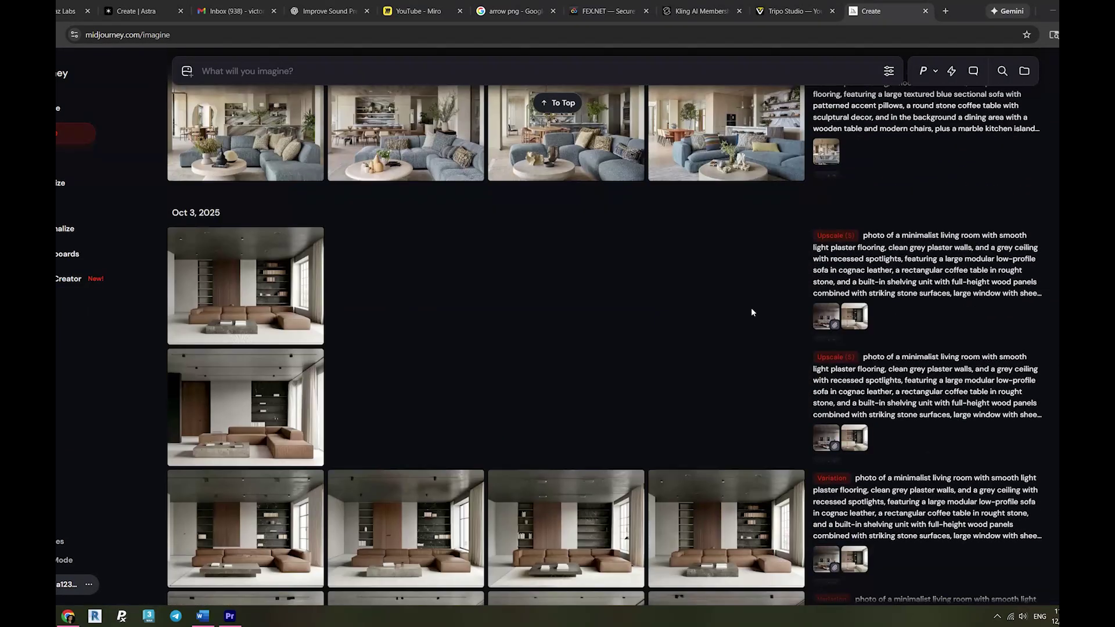
{"action": "scroll", "coordinate": [751, 312], "scroll_direction": "down", "scroll_amount": 12}
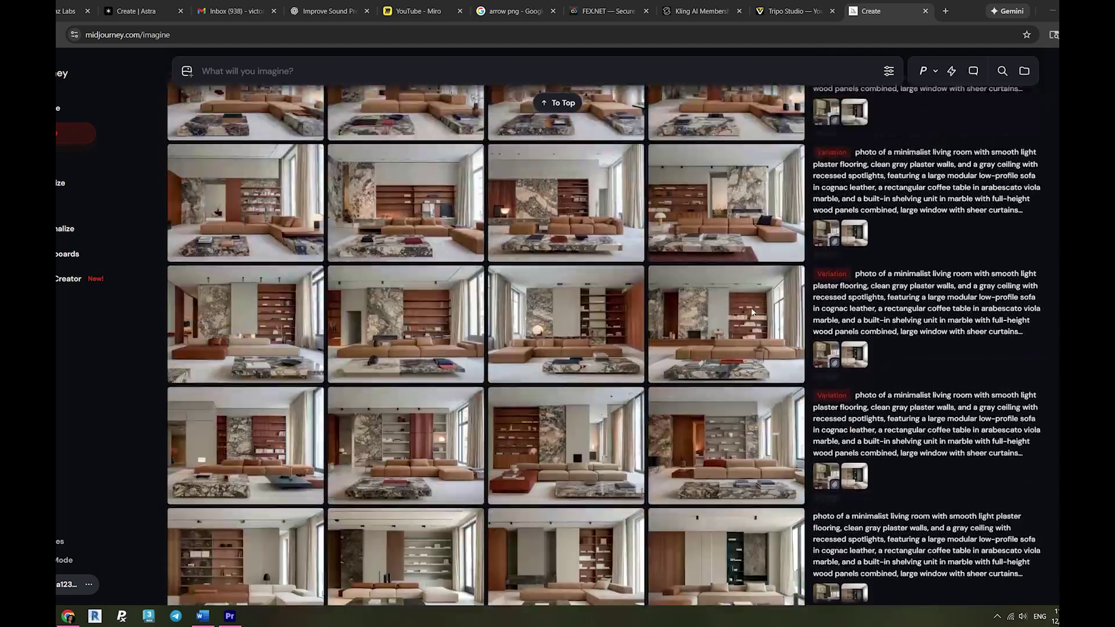
{"action": "scroll", "coordinate": [752, 311], "scroll_direction": "down", "scroll_amount": 12}
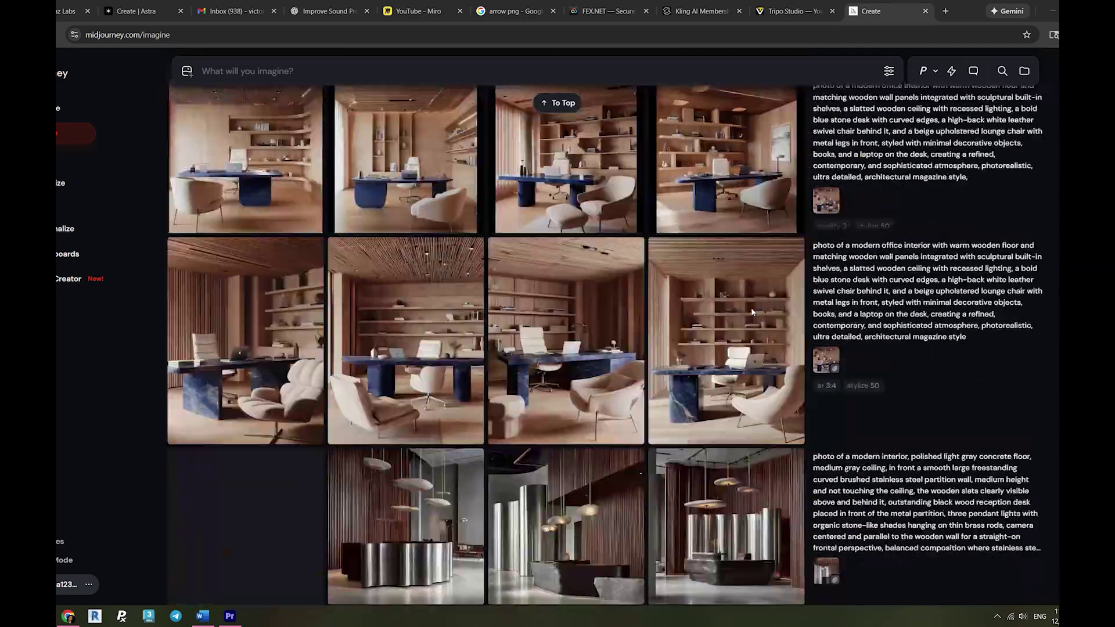
{"action": "scroll", "coordinate": [752, 312], "scroll_direction": "down", "scroll_amount": 4}
{"action": "scroll", "coordinate": [752, 312], "scroll_direction": "down", "scroll_amount": 12}
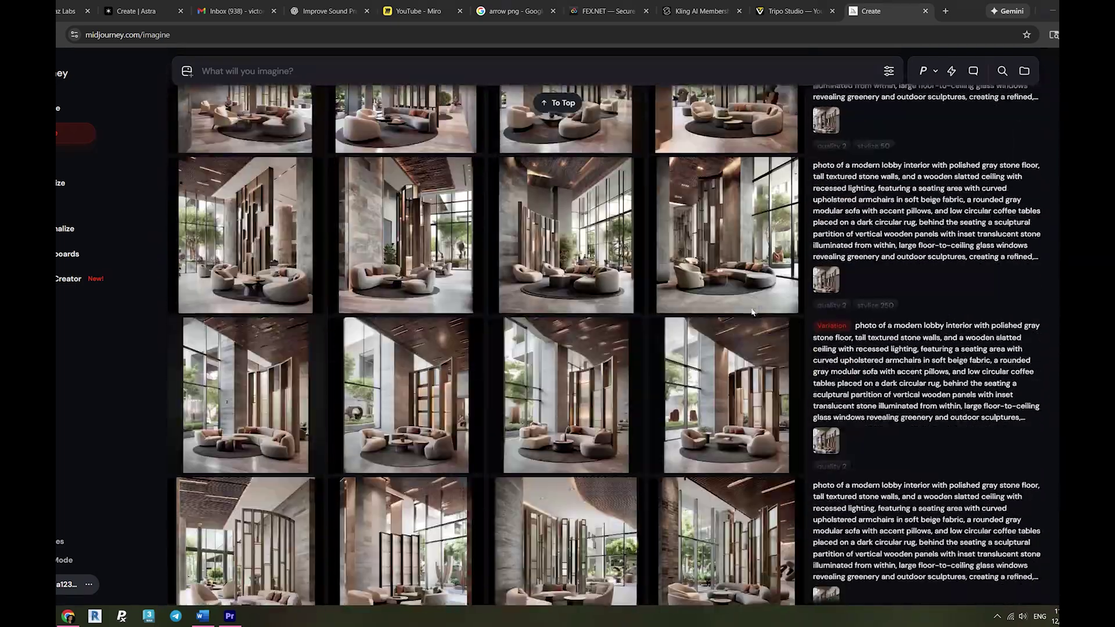
{"action": "scroll", "coordinate": [754, 313], "scroll_direction": "up", "scroll_amount": 12}
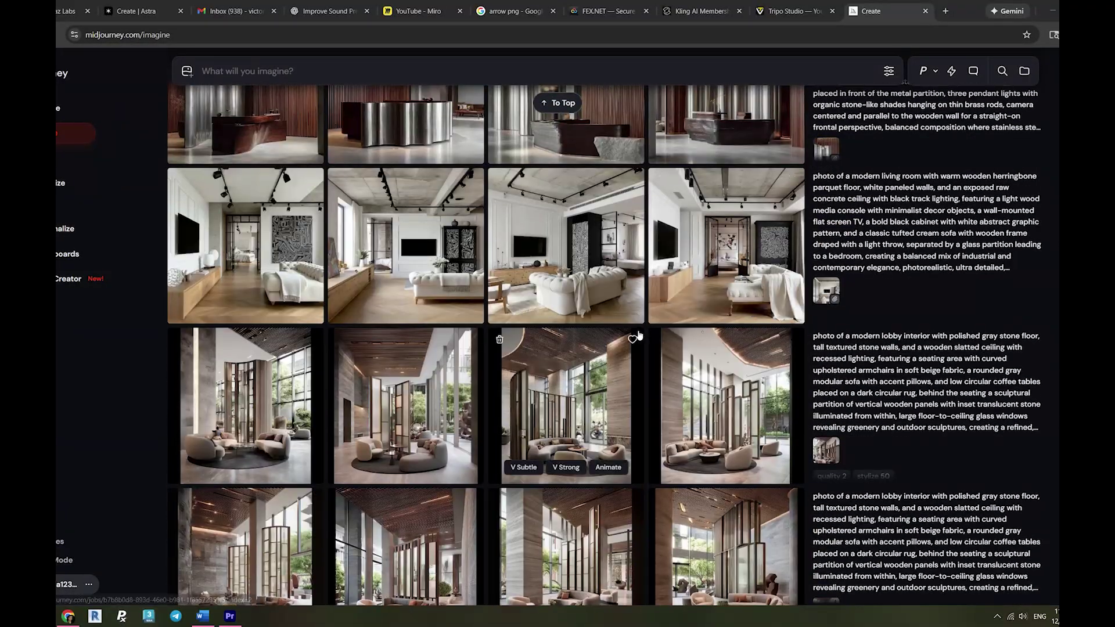
Add an uploaded interior with a large window as image prompt and the reddish shelving interior as style reference
{"action": "left_click", "coordinate": [186, 71]}
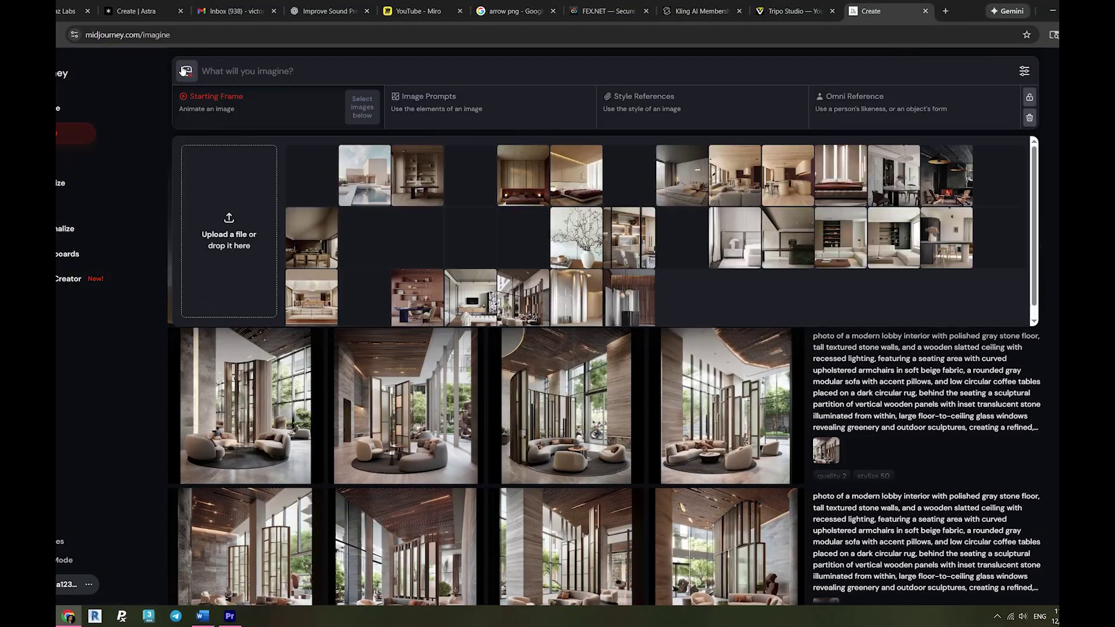
{"action": "left_click", "coordinate": [474, 115]}
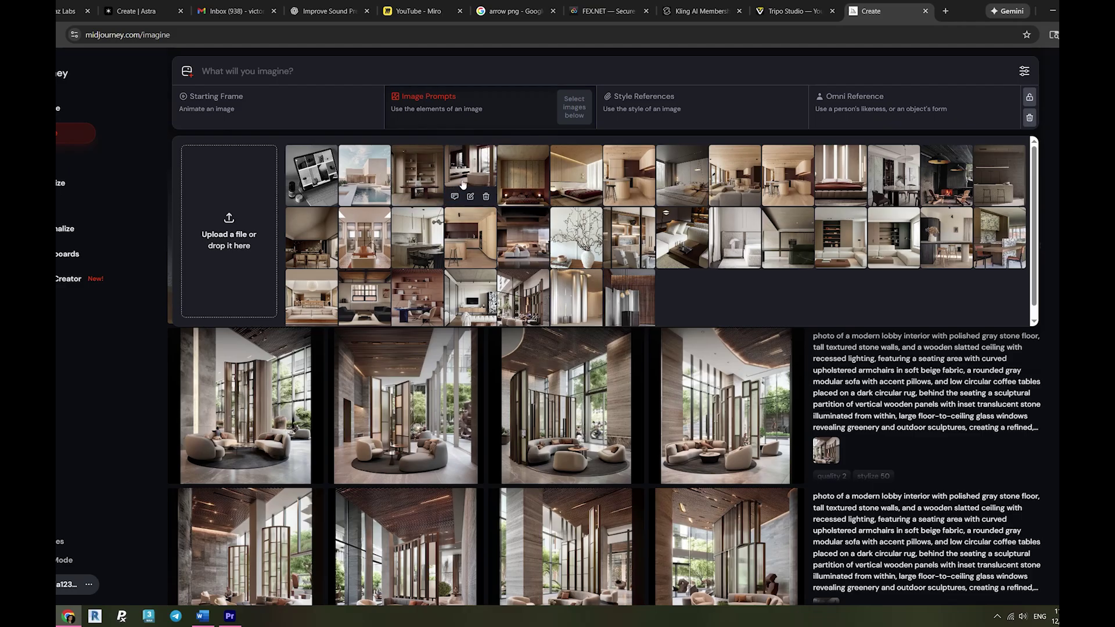
{"action": "left_click_drag", "start_coordinate": [466, 179], "coordinate": [490, 108]}
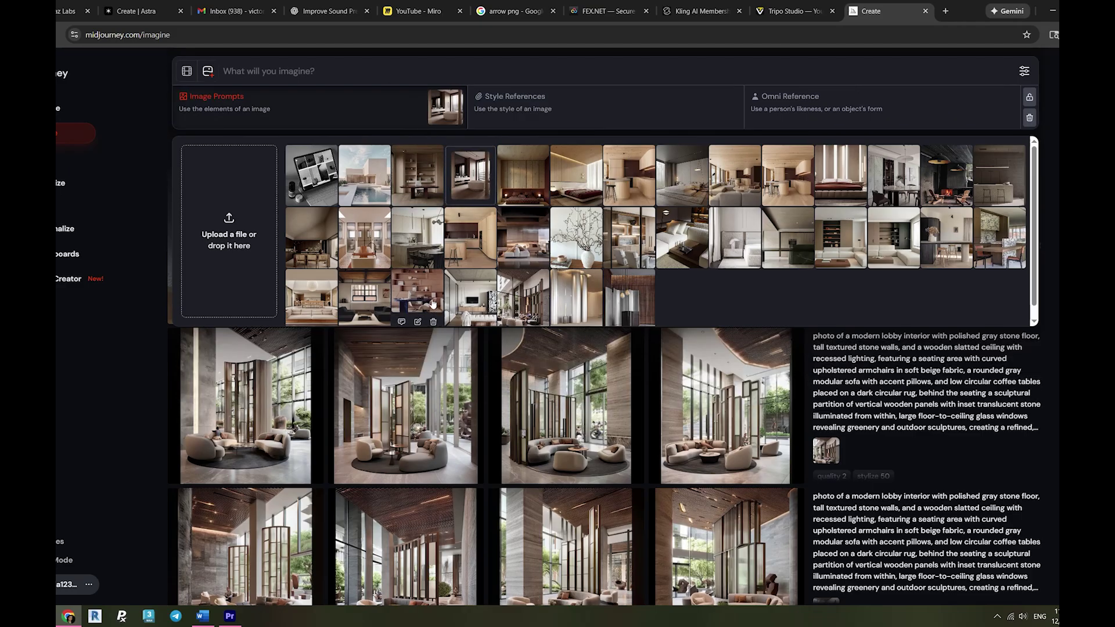
{"action": "left_click_drag", "start_coordinate": [417, 297], "coordinate": [552, 122]}
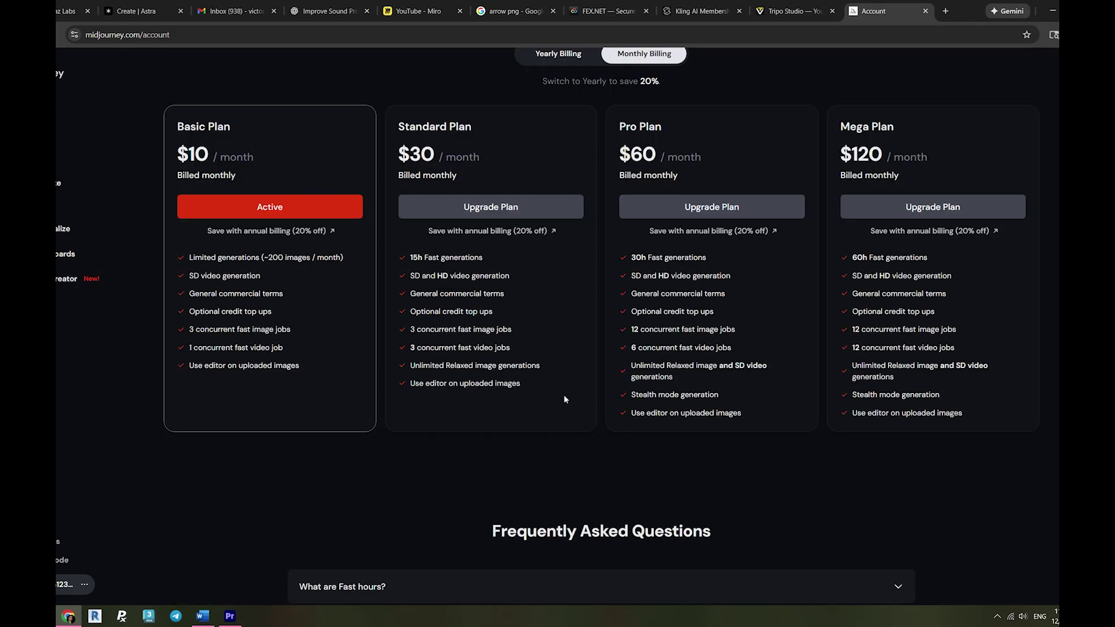
Show the Midjourney subscription plan prices for yearly billing
{"action": "scroll", "coordinate": [565, 395], "scroll_direction": "up", "scroll_amount": 1}
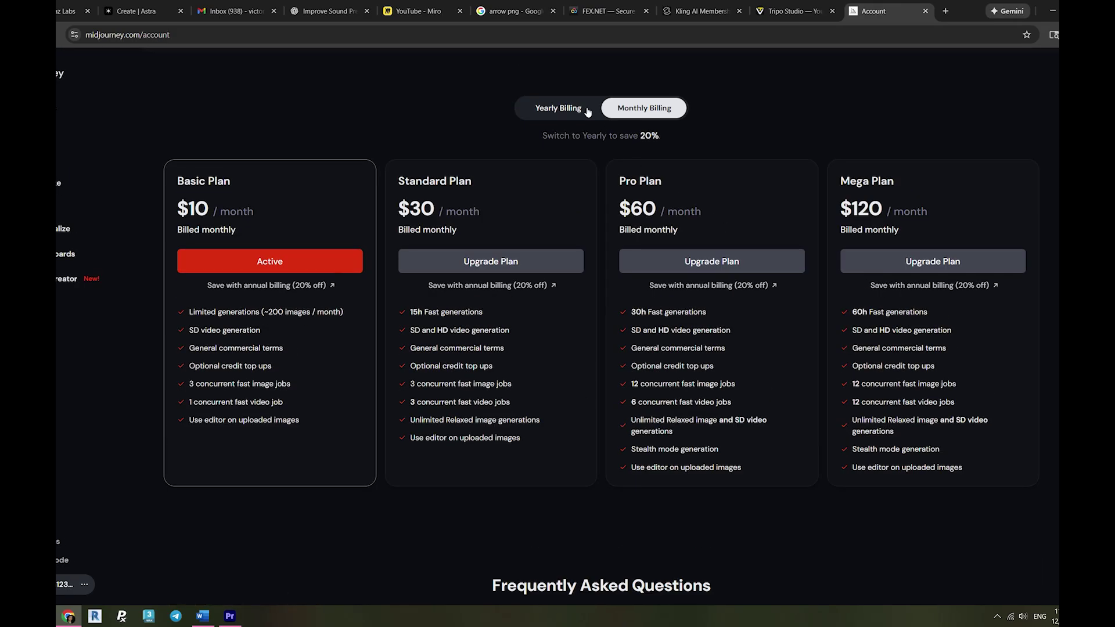
{"action": "left_click", "coordinate": [587, 112]}
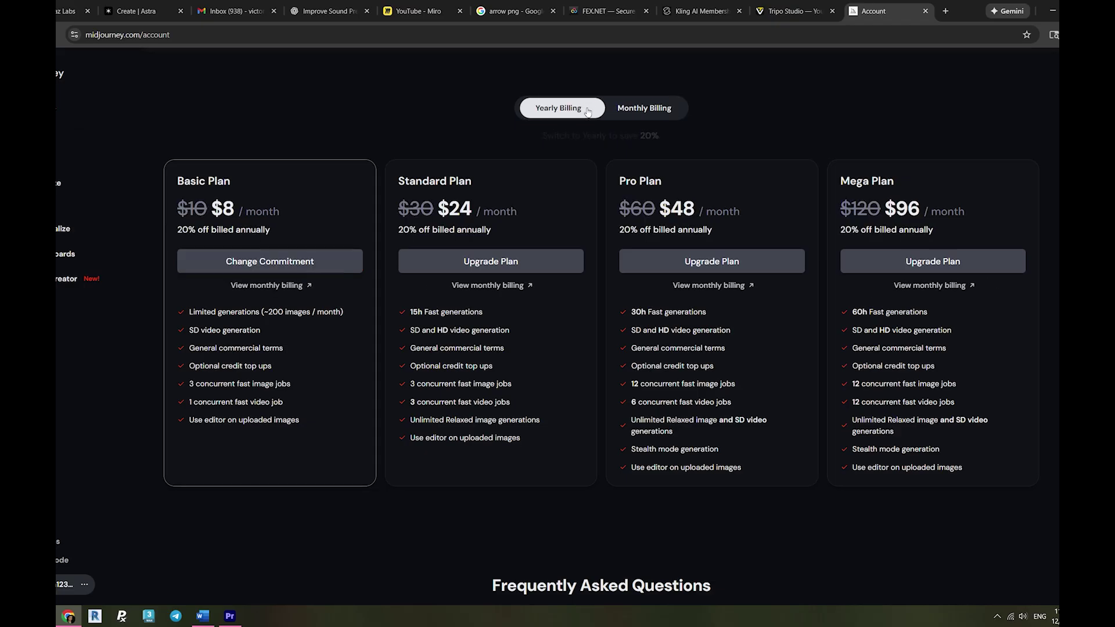
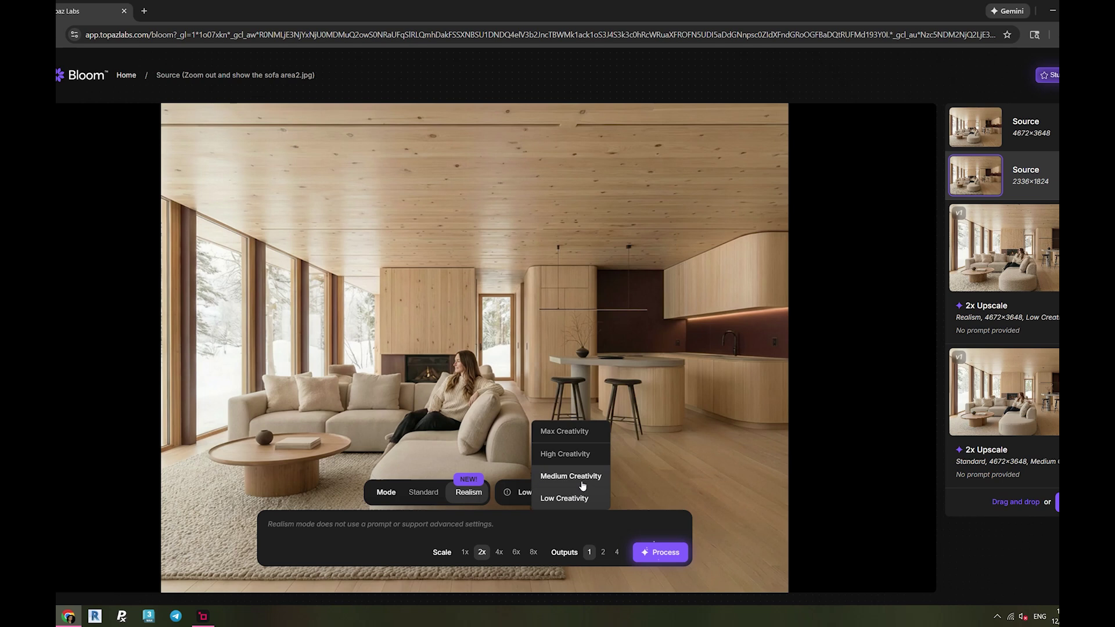
Switch to Topaz Bloom and process a 2x upscale of the living room image in Standard mode with Low Creativity
{"action": "left_click", "coordinate": [560, 499]}
{"action": "left_click", "coordinate": [425, 494]}
{"action": "left_click", "coordinate": [552, 475]}
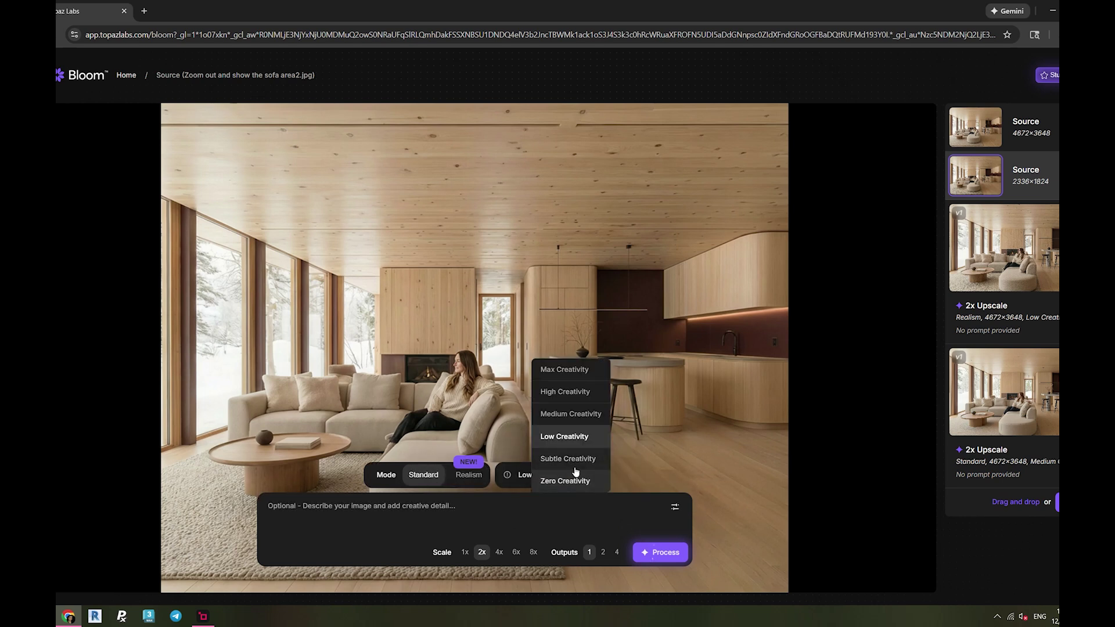
{"action": "left_click", "coordinate": [557, 437]}
{"action": "left_click", "coordinate": [659, 553]}
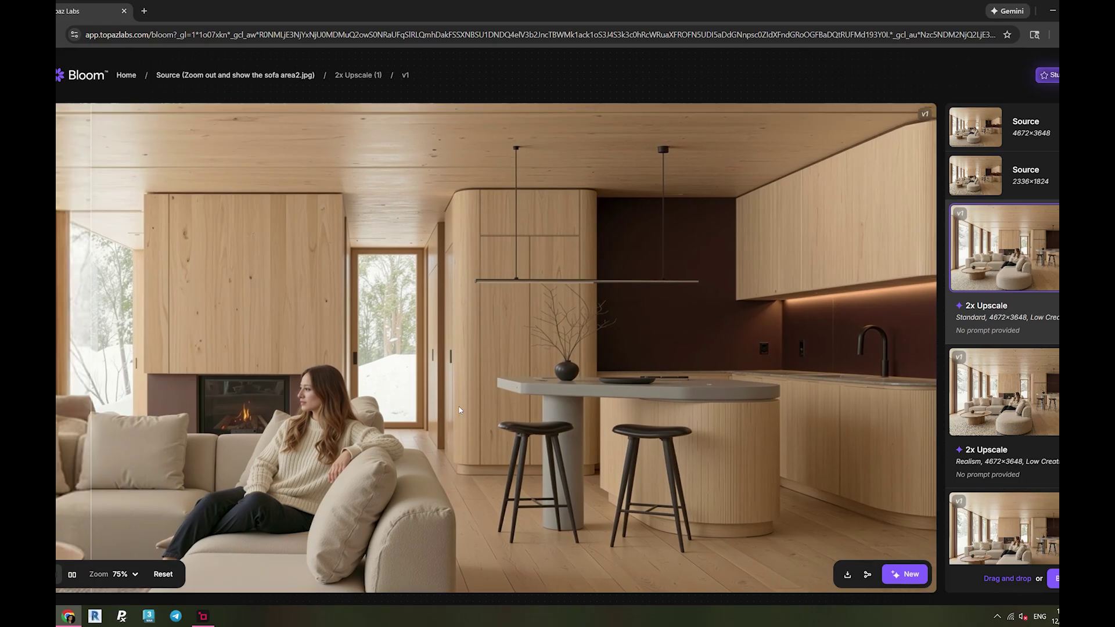
Compare the upscaled living room with its source in Bloom and the desktop upscaler, examining the woman, sofa, coffee table, rug and windows
{"action": "left_click_drag", "start_coordinate": [459, 410], "coordinate": [560, 335]}
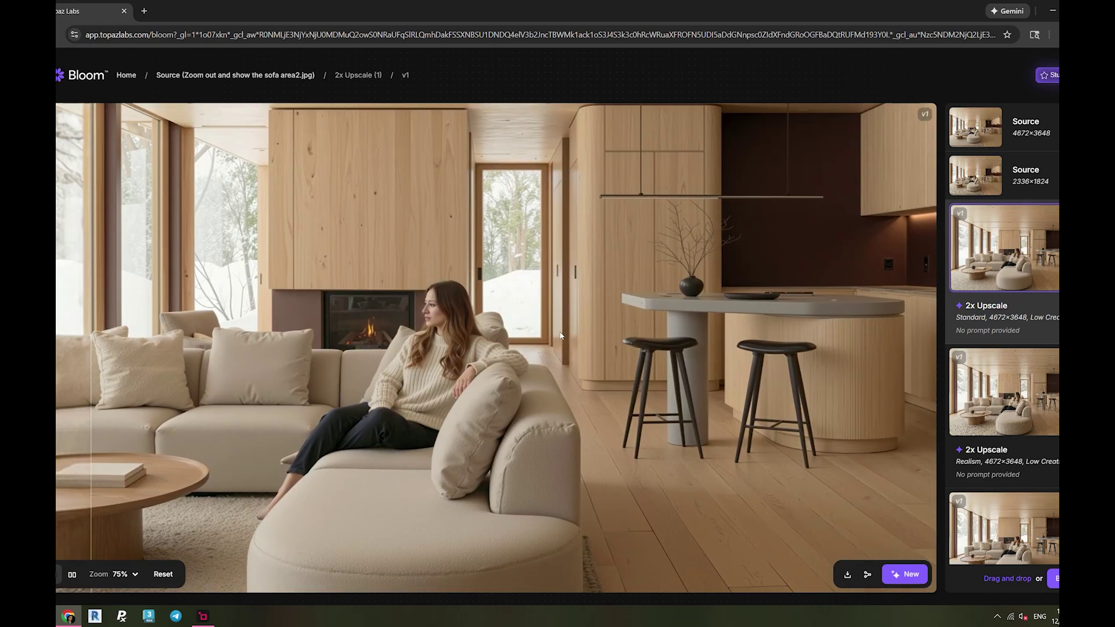
{"action": "scroll", "coordinate": [406, 302], "scroll_direction": "up", "scroll_amount": 5}
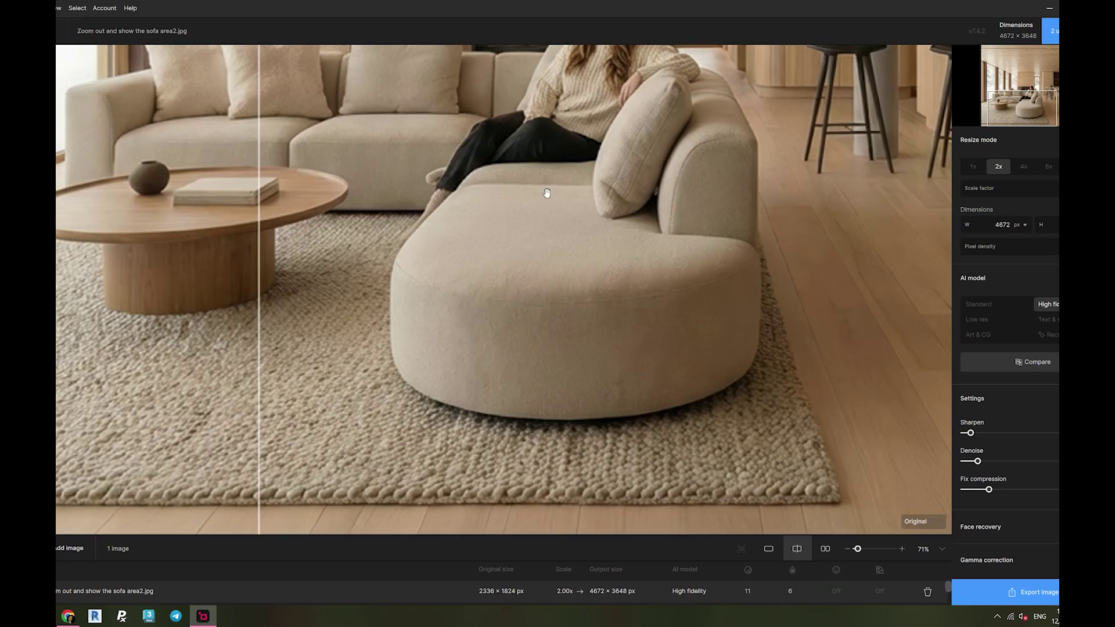
{"action": "scroll", "coordinate": [394, 294], "scroll_direction": "down", "scroll_amount": 3}
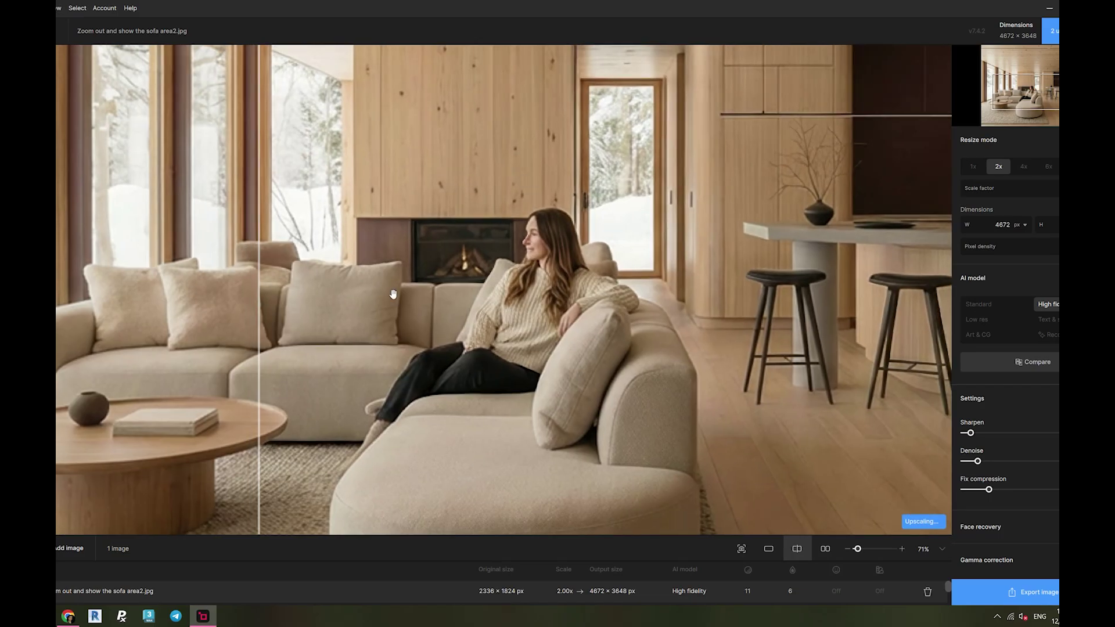
{"action": "left_click_drag", "start_coordinate": [261, 291], "coordinate": [247, 465]}
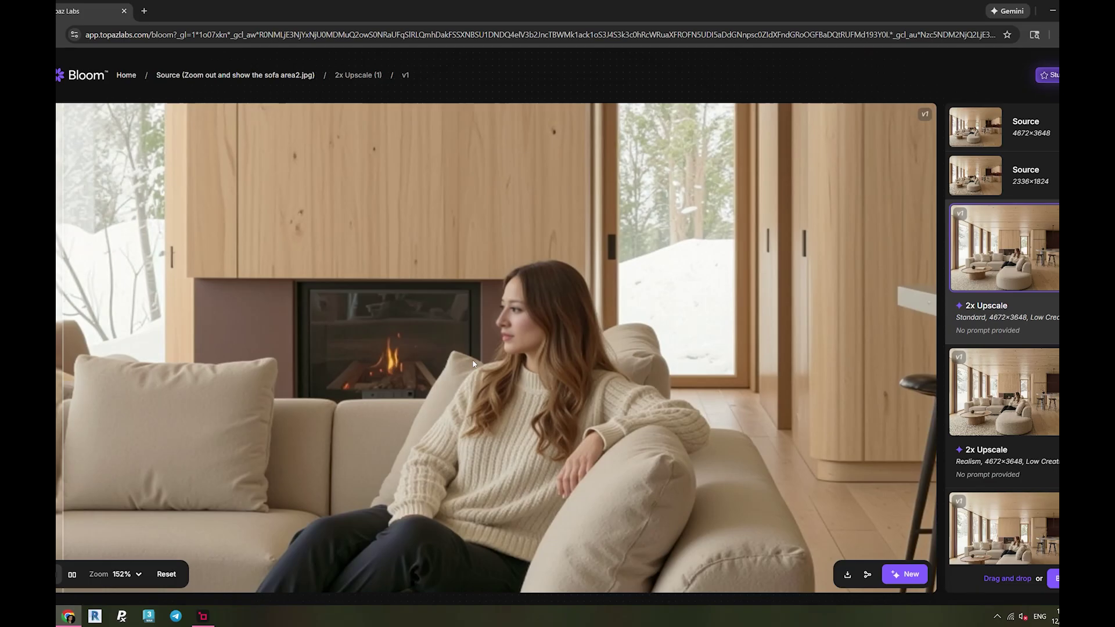
{"action": "scroll", "coordinate": [857, 260], "scroll_direction": "down", "scroll_amount": 2}
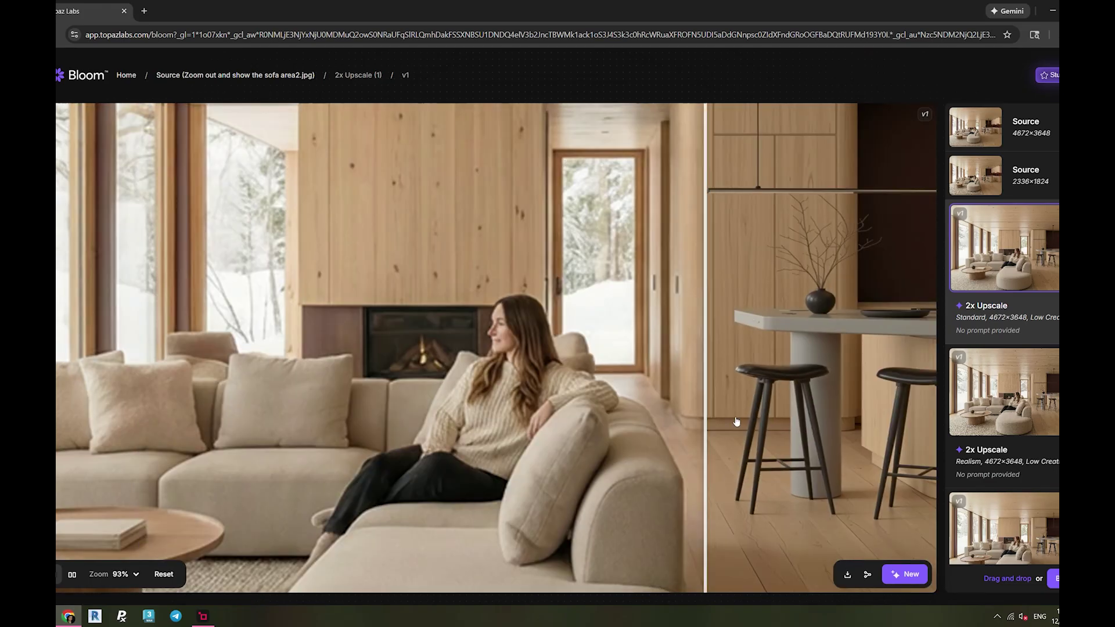
{"action": "scroll", "coordinate": [856, 259], "scroll_direction": "up", "scroll_amount": 3}
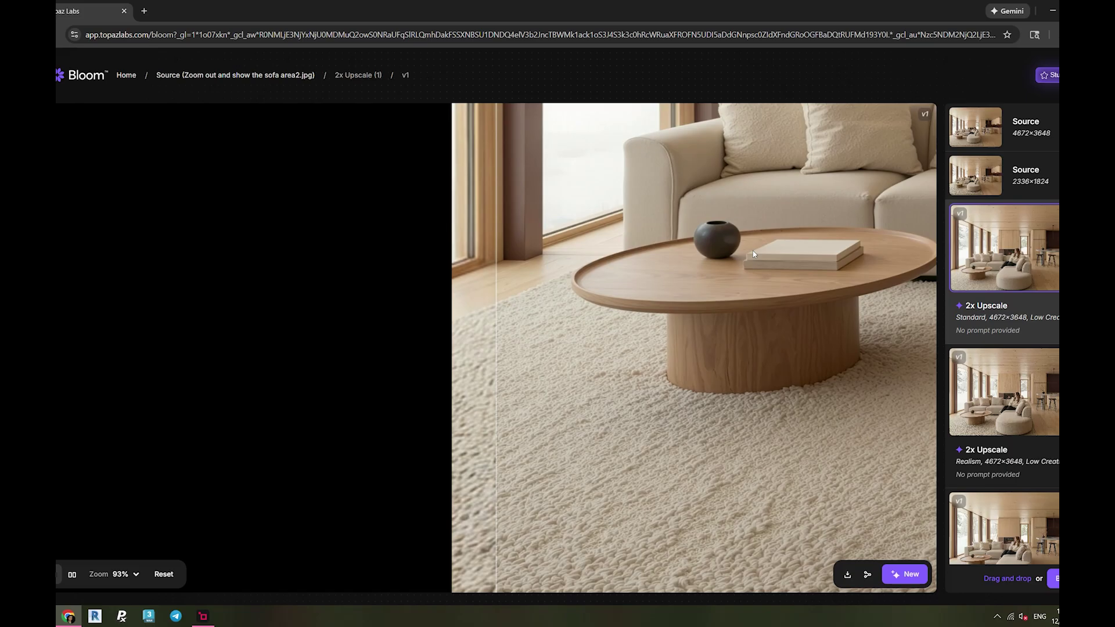
{"action": "scroll", "coordinate": [695, 533], "scroll_direction": "up", "scroll_amount": 5}
{"action": "scroll", "coordinate": [591, 345], "scroll_direction": "down", "scroll_amount": 4}
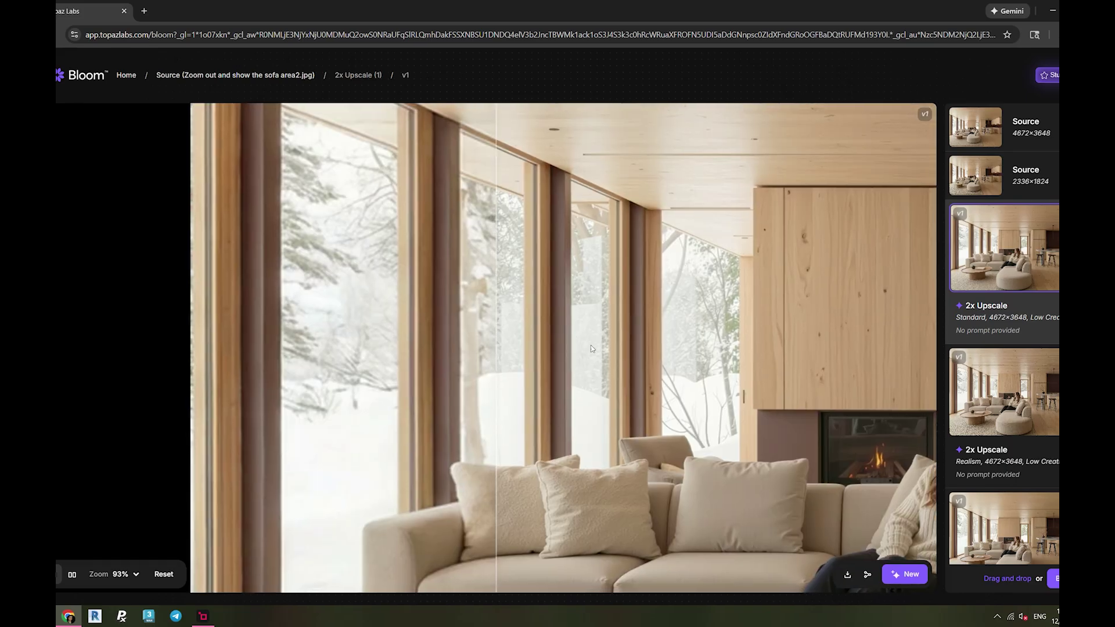
{"action": "scroll", "coordinate": [669, 360], "scroll_direction": "down", "scroll_amount": 5}
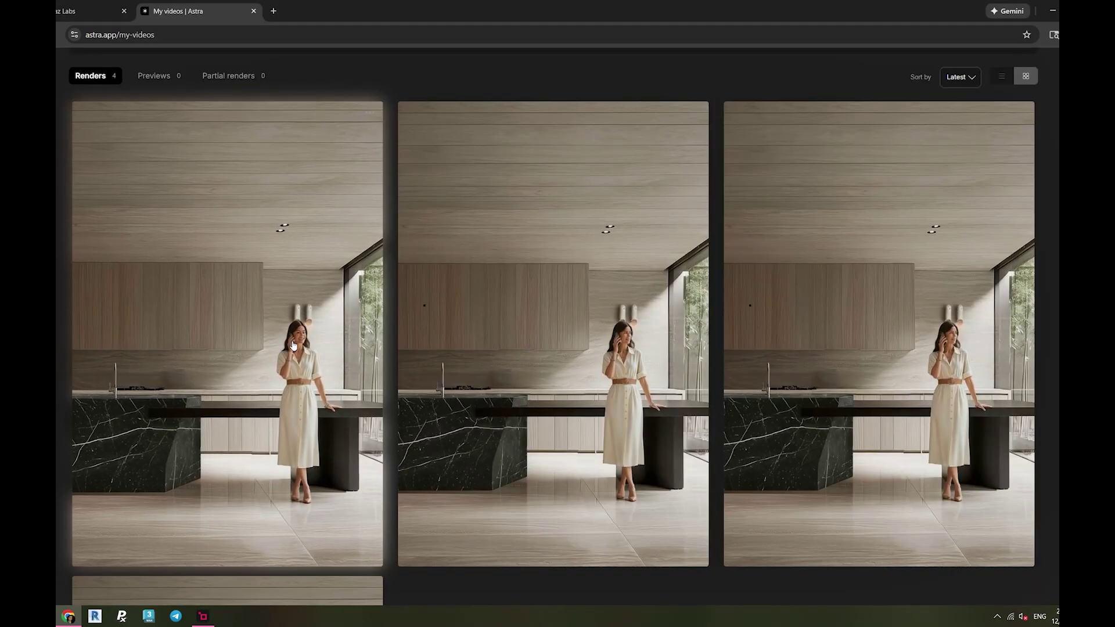
Open the middle kitchen video render in Astra and compare its original and enhanced details around the cabinets and the woman
{"action": "left_click", "coordinate": [587, 336]}
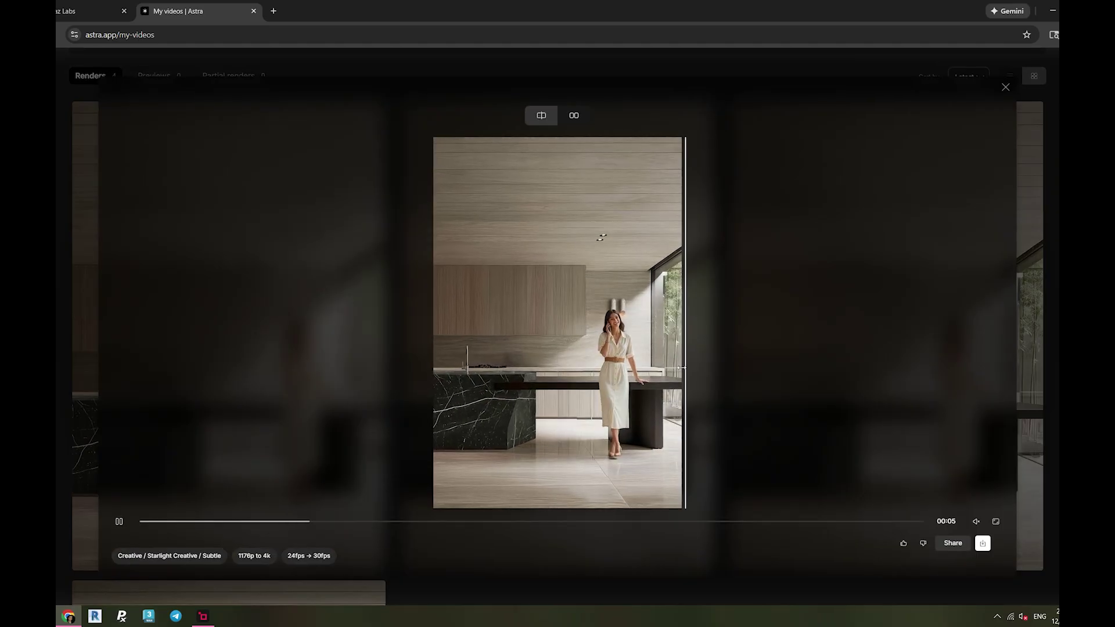
{"action": "left_click_drag", "start_coordinate": [565, 378], "coordinate": [491, 383]}
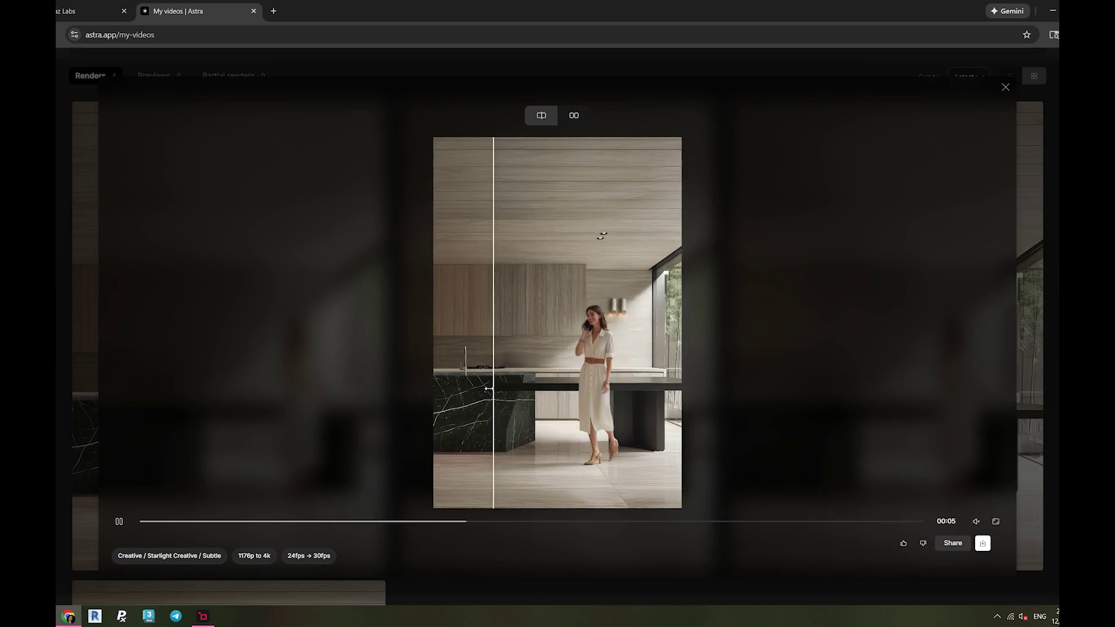
{"action": "scroll", "coordinate": [585, 376], "scroll_direction": "up", "scroll_amount": 3}
{"action": "scroll", "coordinate": [585, 377], "scroll_direction": "up", "scroll_amount": 3}
{"action": "scroll", "coordinate": [516, 401], "scroll_direction": "up", "scroll_amount": 1}
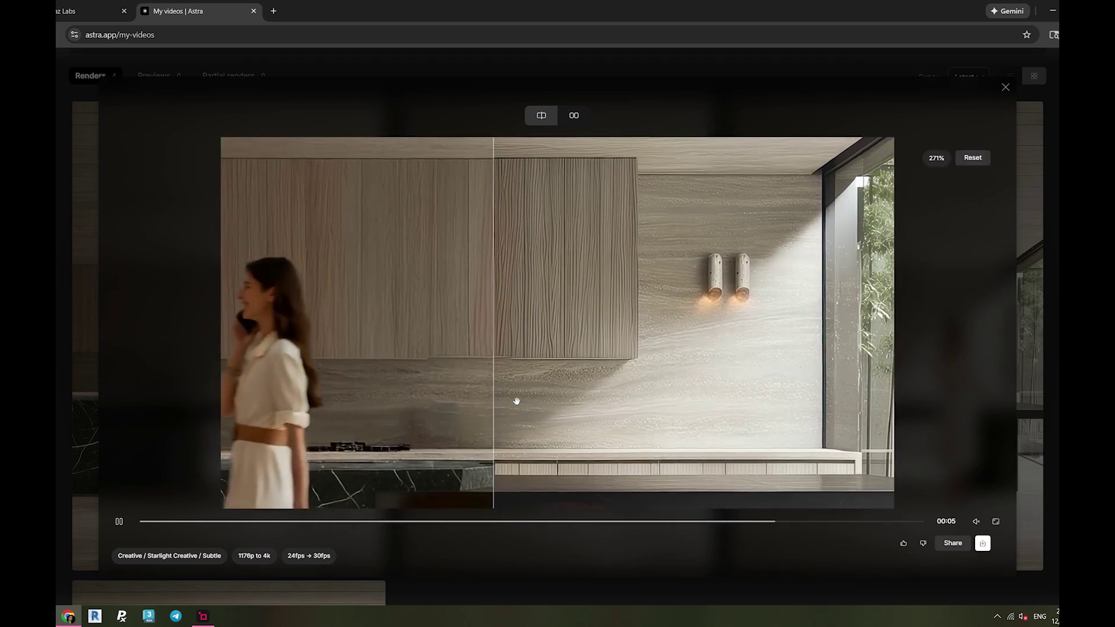
{"action": "left_click_drag", "start_coordinate": [513, 396], "coordinate": [415, 390]}
{"action": "scroll", "coordinate": [548, 336], "scroll_direction": "down", "scroll_amount": 3}
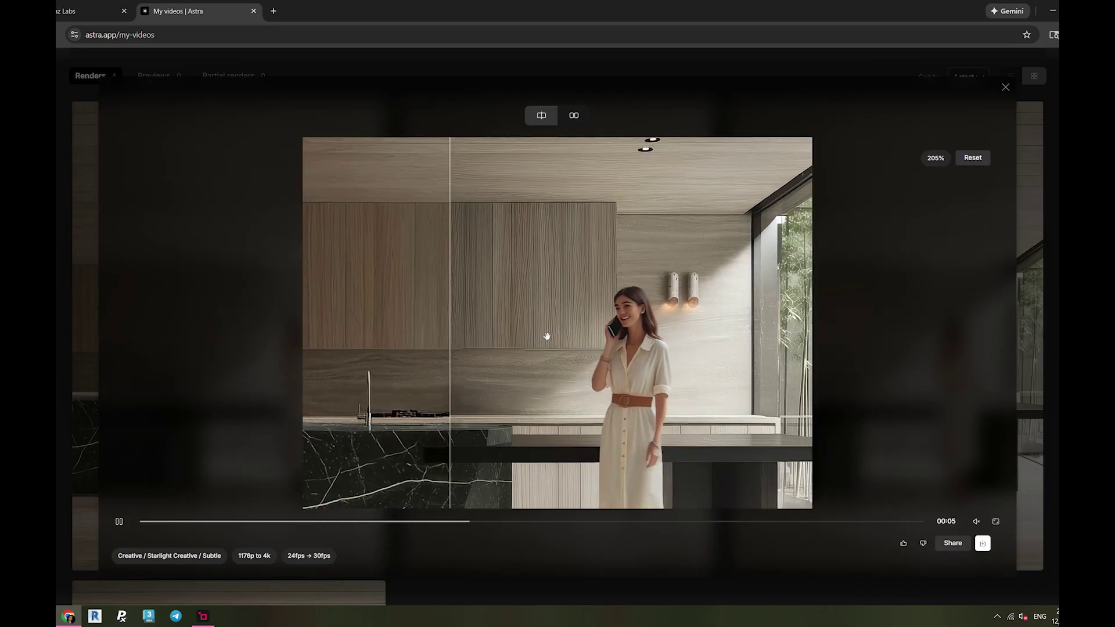
{"action": "scroll", "coordinate": [498, 269], "scroll_direction": "up", "scroll_amount": 4}
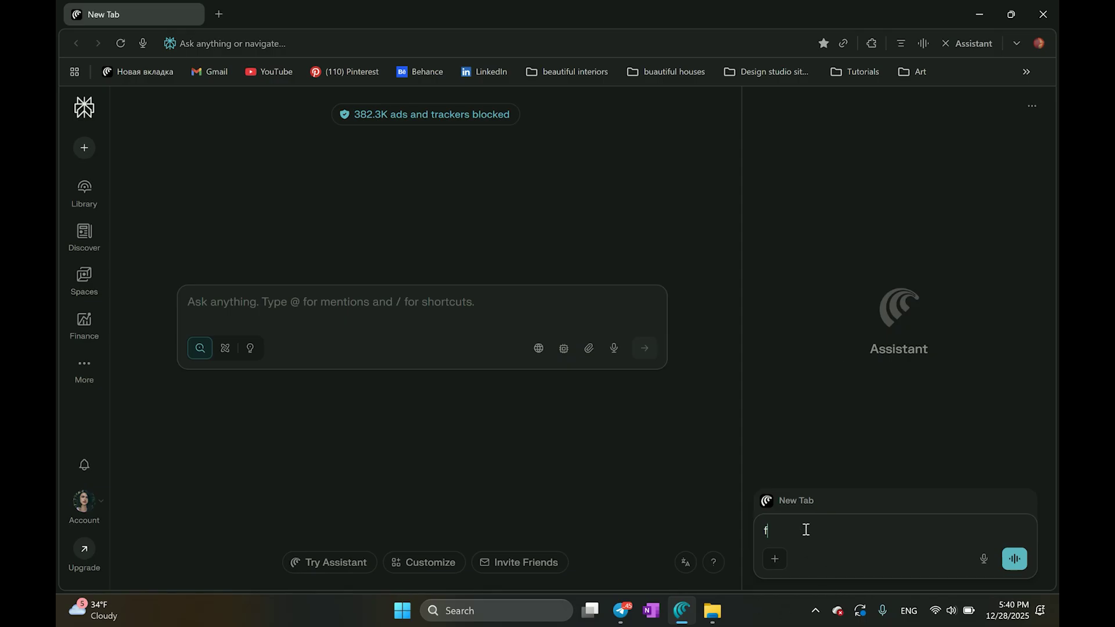
Ask the Comet browser's assistant to "find an article about concrete fiber"
{"action": "type", "text": "i"}
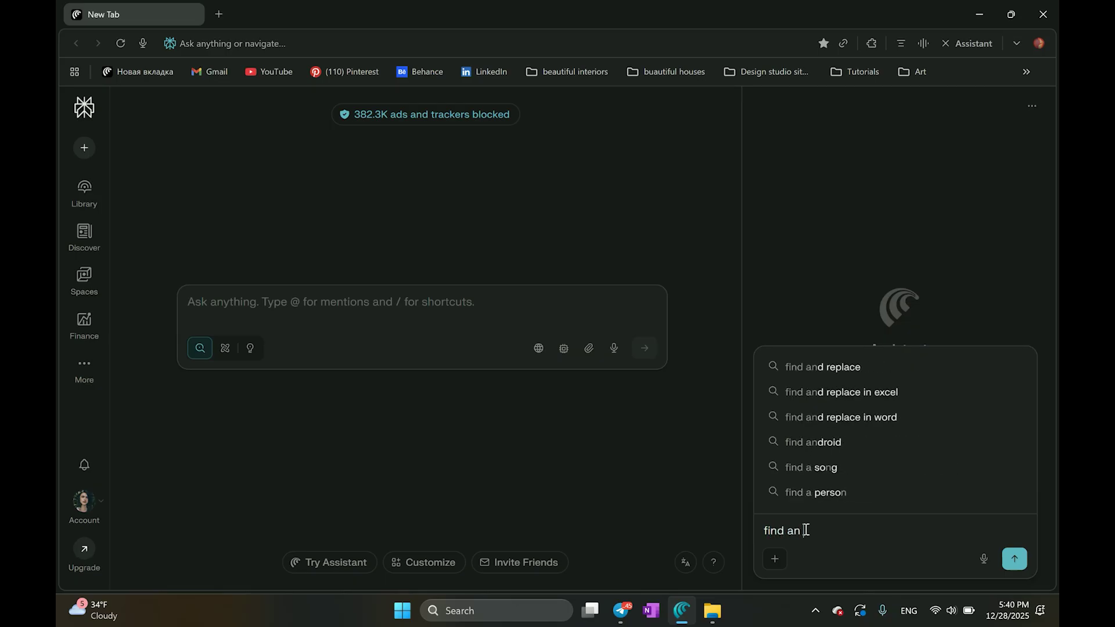
{"action": "type", "text": "nd an article about "}
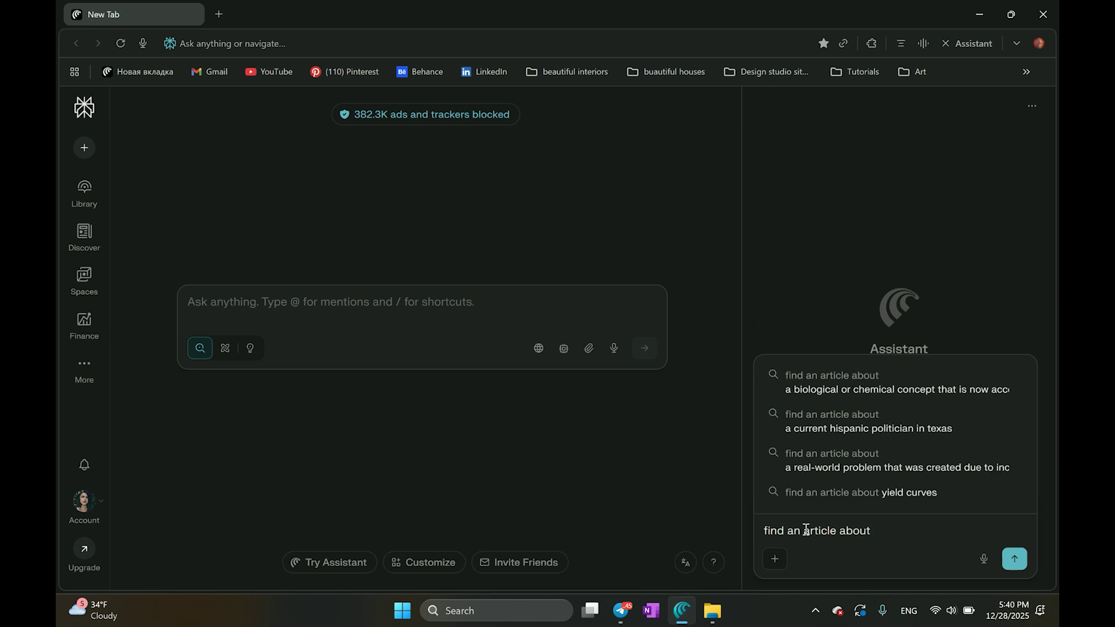
{"action": "type", "text": "concrete fiber"}
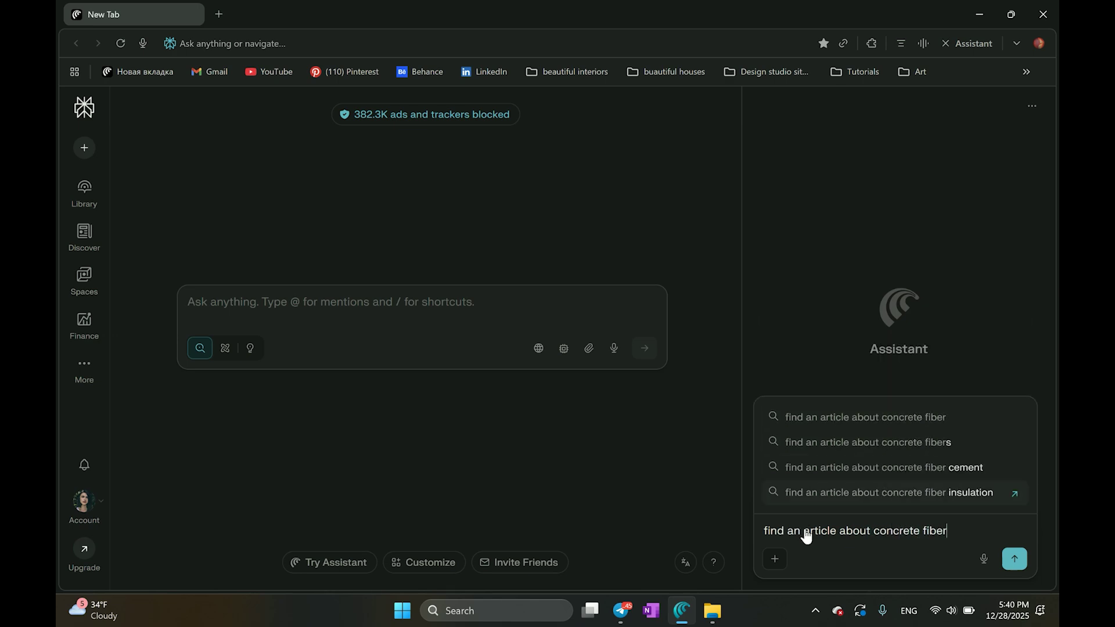
{"action": "key", "text": "Return"}
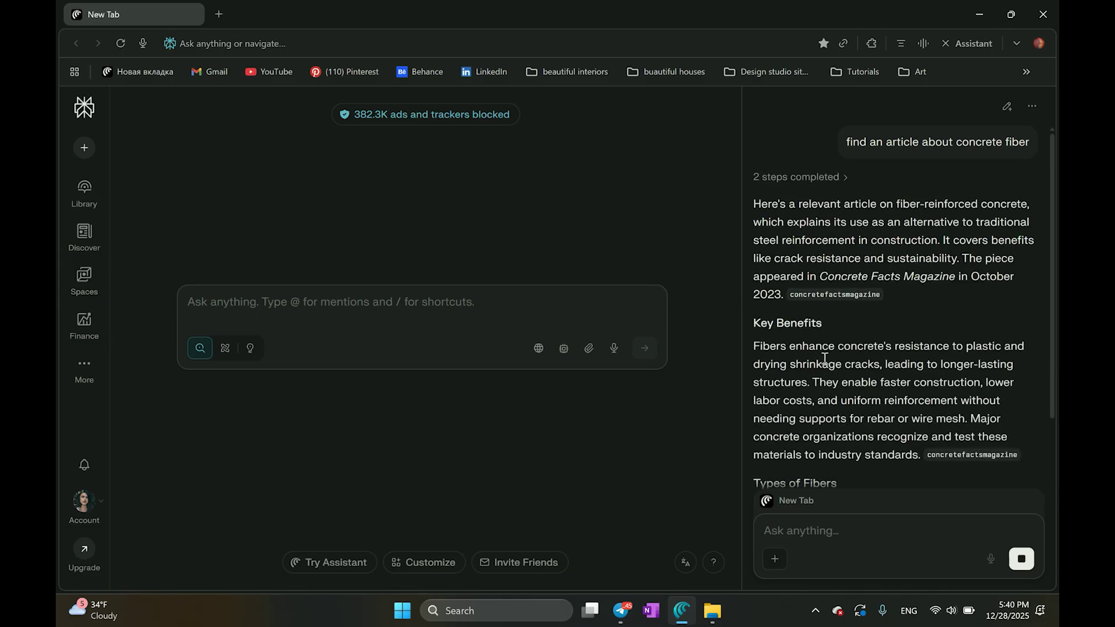
Open the full Concrete Facts Magazine article on fiber-reinforced concrete from the assistant's answer and skim through it
{"action": "mouse_move", "coordinate": [835, 400]}
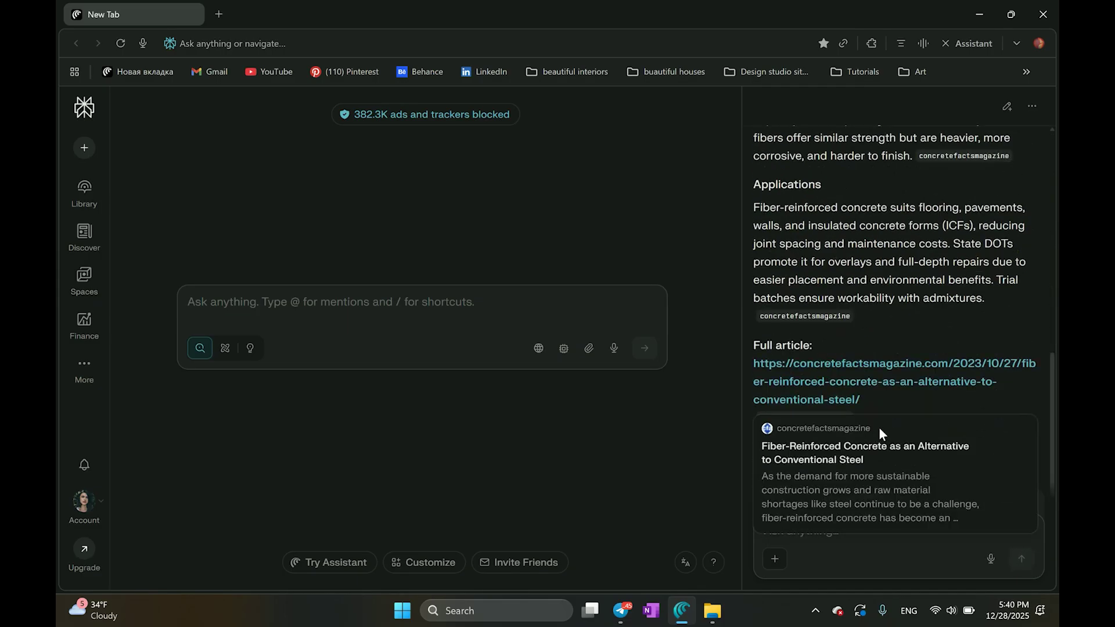
{"action": "left_click", "coordinate": [838, 436]}
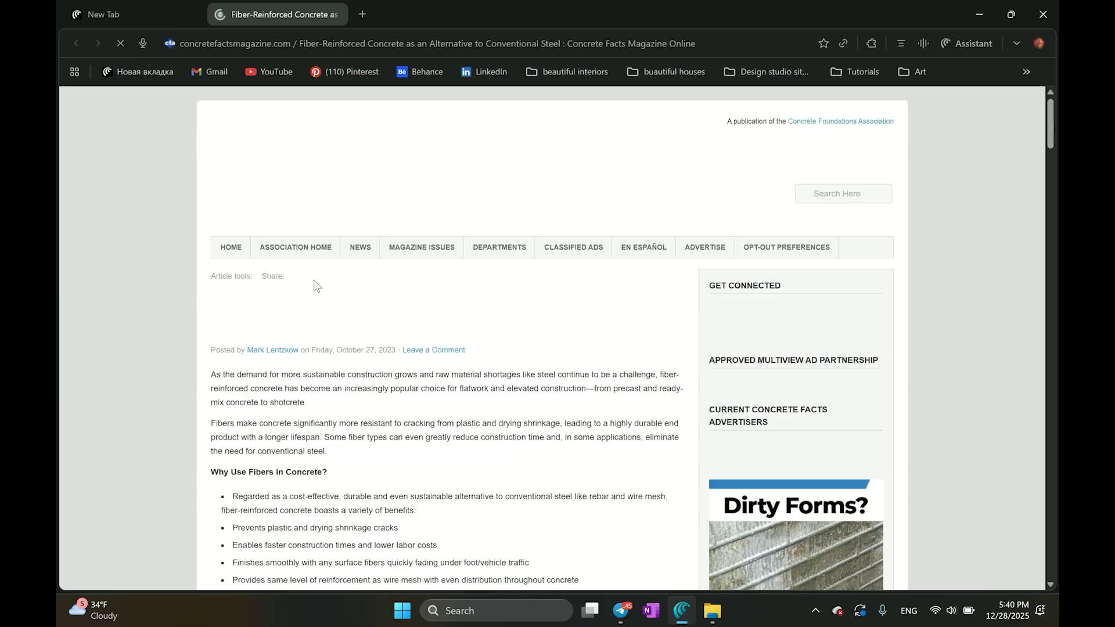
{"action": "scroll", "coordinate": [459, 331], "scroll_direction": "down", "scroll_amount": 10}
{"action": "scroll", "coordinate": [458, 331], "scroll_direction": "down", "scroll_amount": 15}
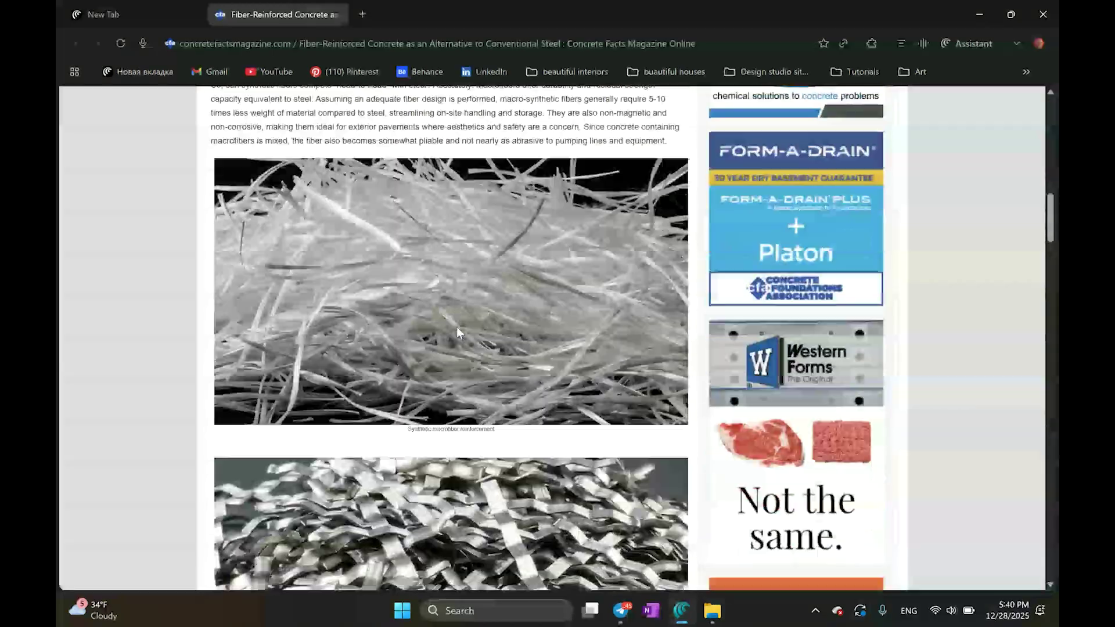
{"action": "scroll", "coordinate": [459, 326], "scroll_direction": "up", "scroll_amount": 5}
{"action": "scroll", "coordinate": [469, 323], "scroll_direction": "up", "scroll_amount": 20}
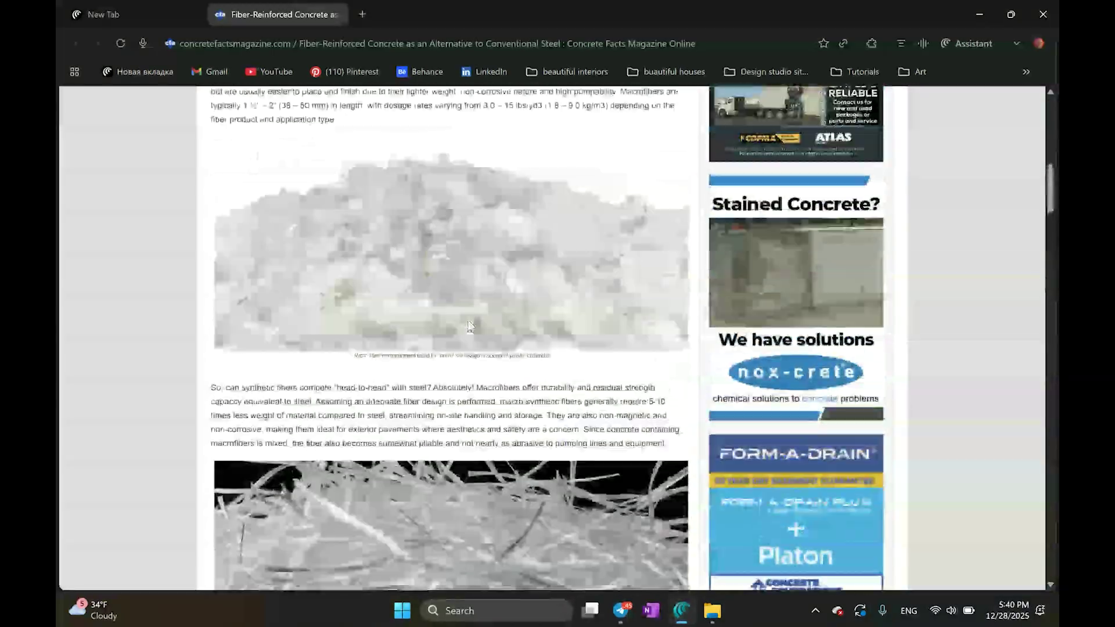
Open the assistant beside the fiber-reinforced concrete article and ask it to "summarize this article"
{"action": "left_click", "coordinate": [967, 49]}
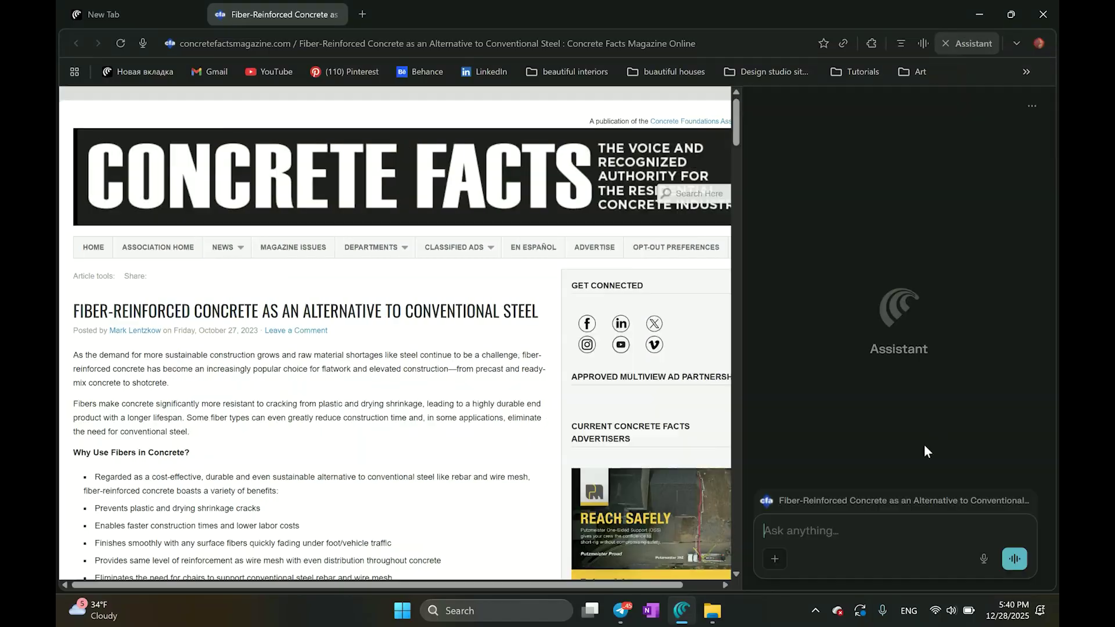
{"action": "type", "text": "s"}
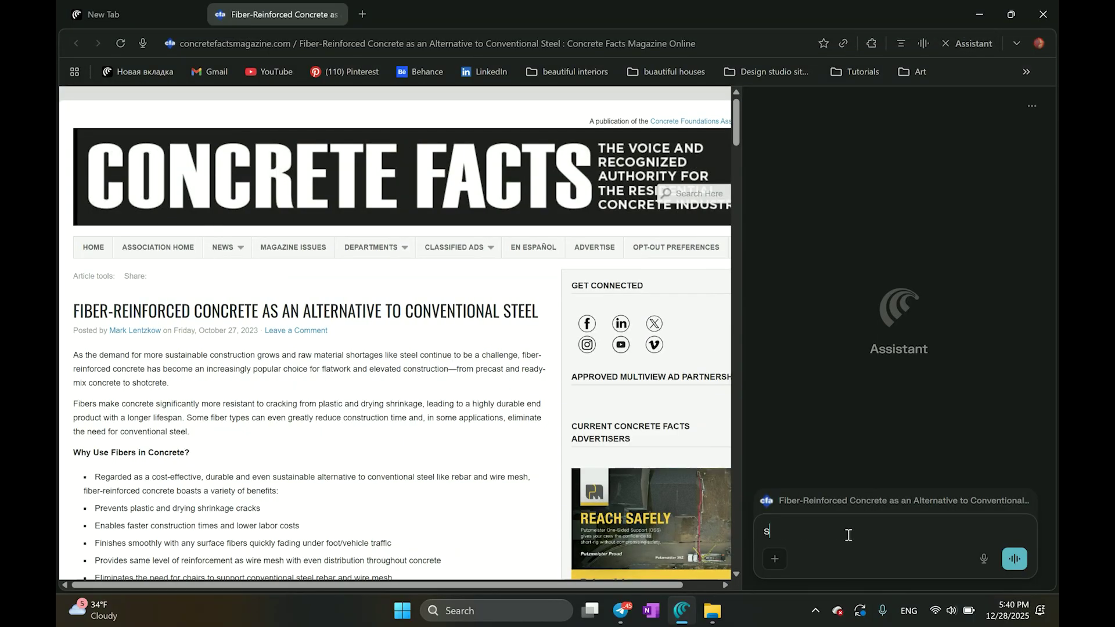
{"action": "type", "text": "ummari"}
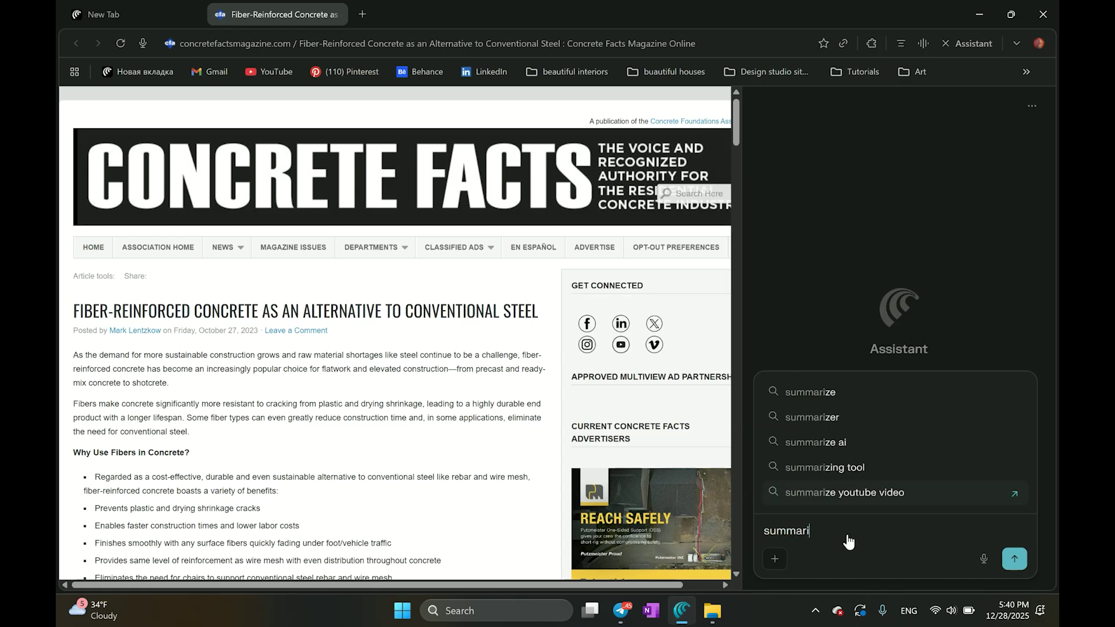
{"action": "type", "text": "ze this article"}
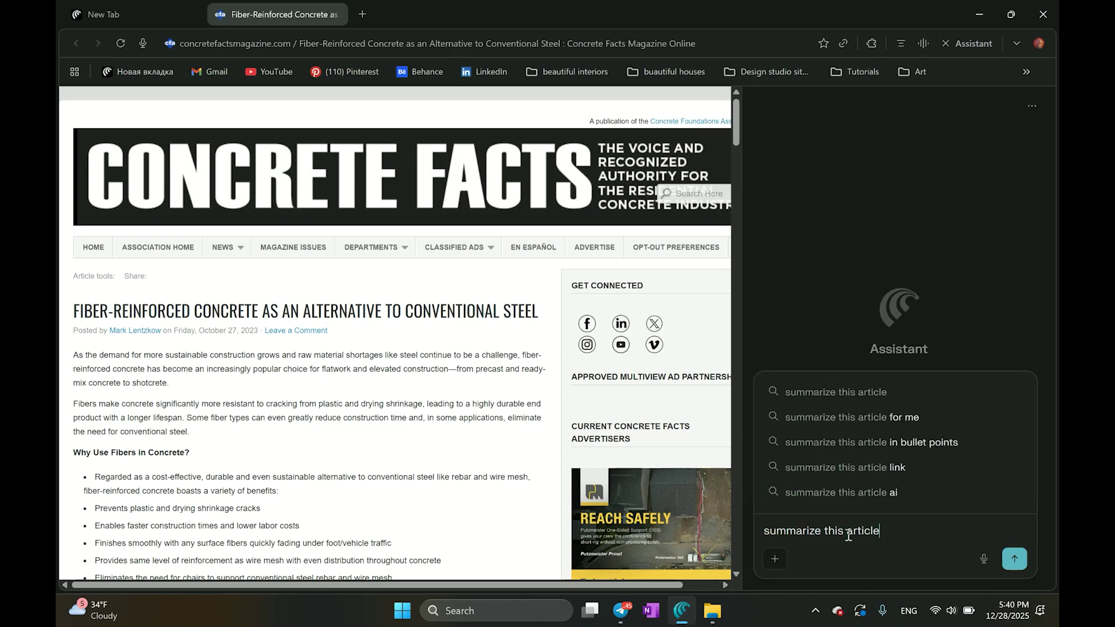
{"action": "key", "text": "Return"}
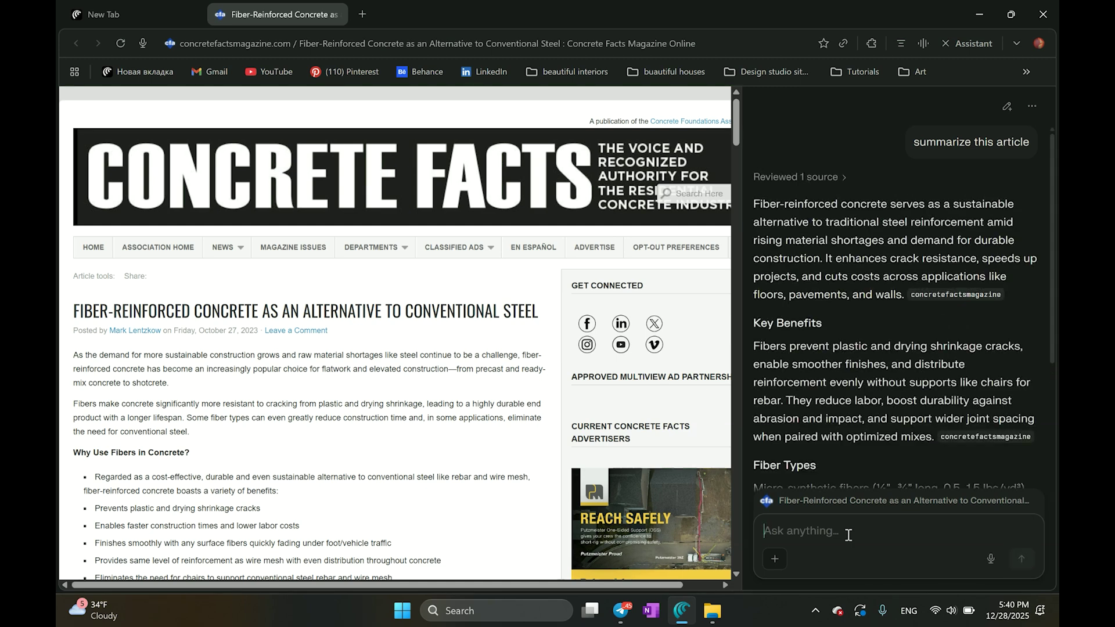
Review the assistant's summary of key benefits and fiber types alongside the original article
{"action": "scroll", "coordinate": [939, 396], "scroll_direction": "up", "scroll_amount": 6}
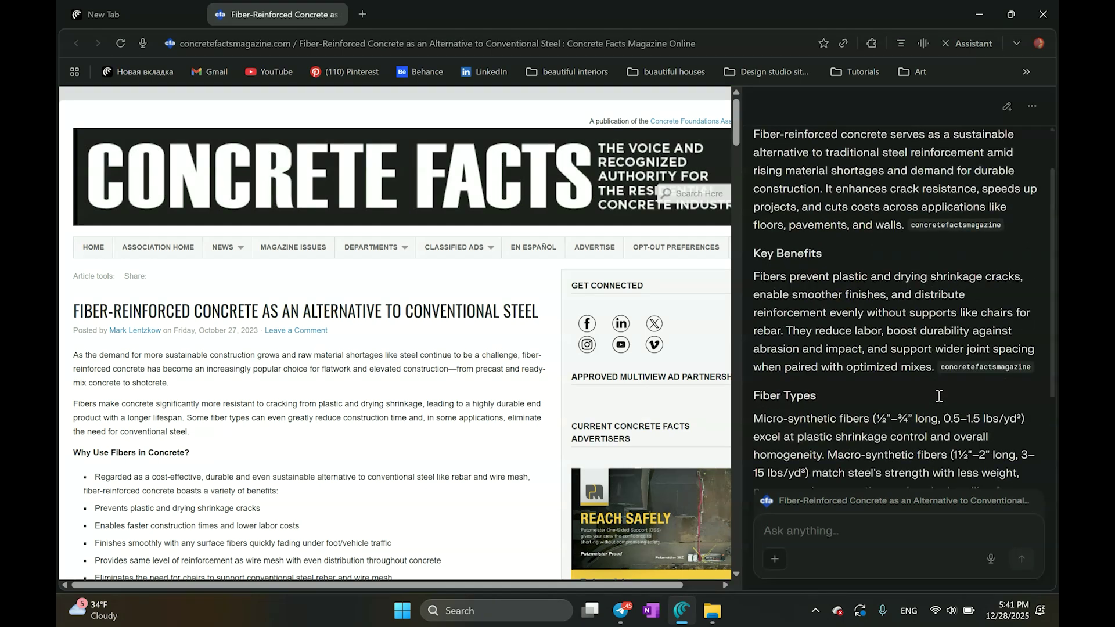
{"action": "scroll", "coordinate": [938, 396], "scroll_direction": "up", "scroll_amount": 2}
{"action": "scroll", "coordinate": [367, 358], "scroll_direction": "down", "scroll_amount": 3}
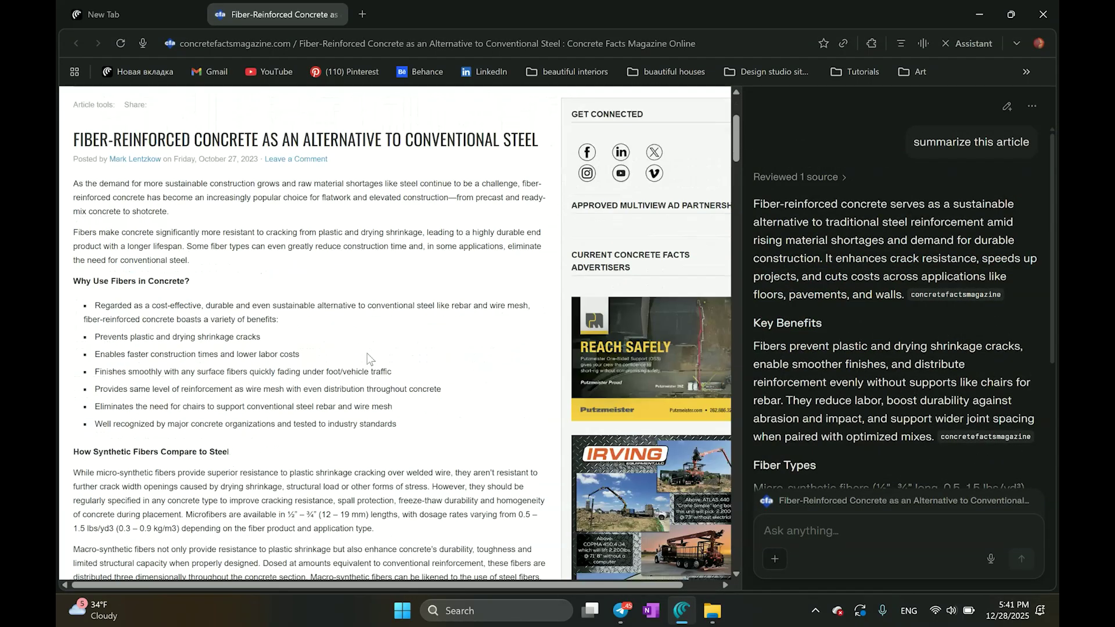
{"action": "scroll", "coordinate": [367, 359], "scroll_direction": "down", "scroll_amount": 10}
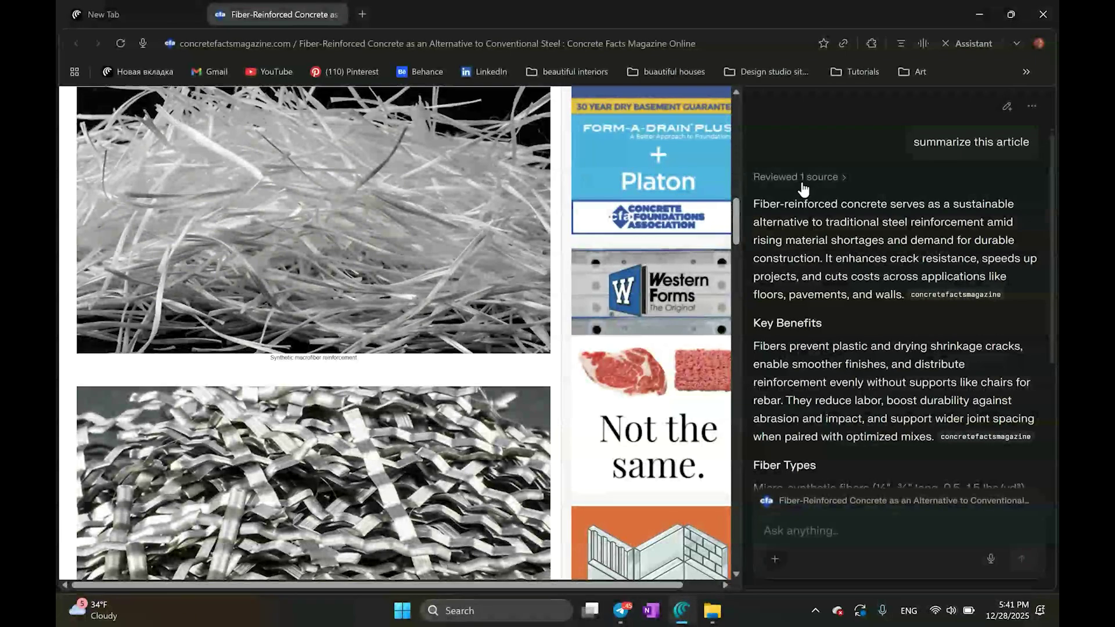
{"action": "left_click_drag", "start_coordinate": [795, 202], "coordinate": [913, 400]}
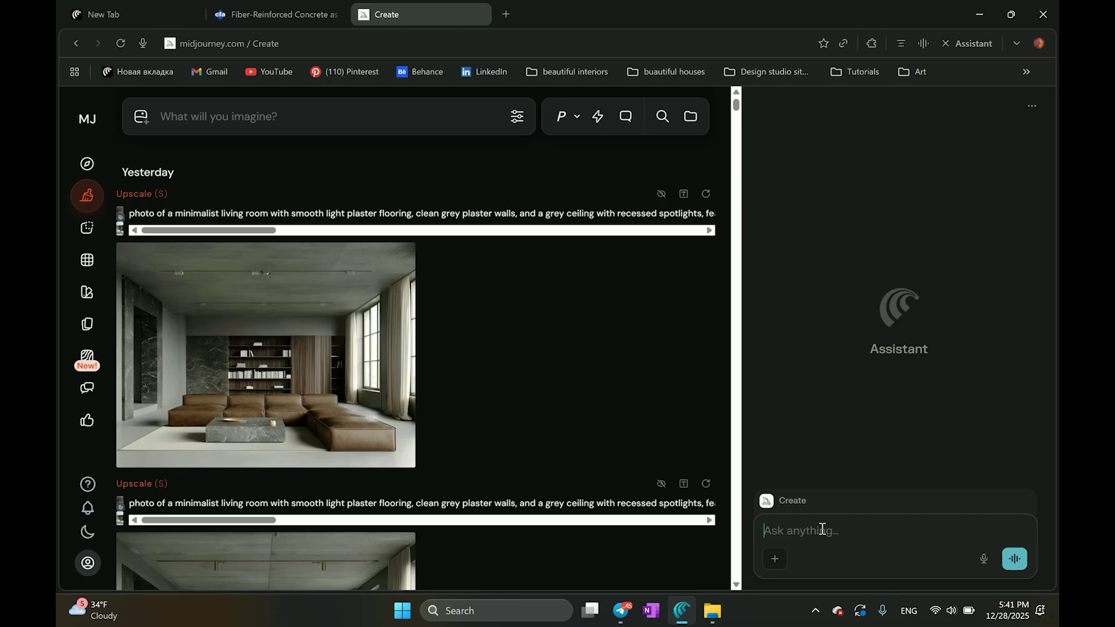
Ask the assistant to "unsubscribe me from midjorney" on the Midjourney site, allow it to browse once, and review its cancellation report
{"action": "type", "text": "nsub"}
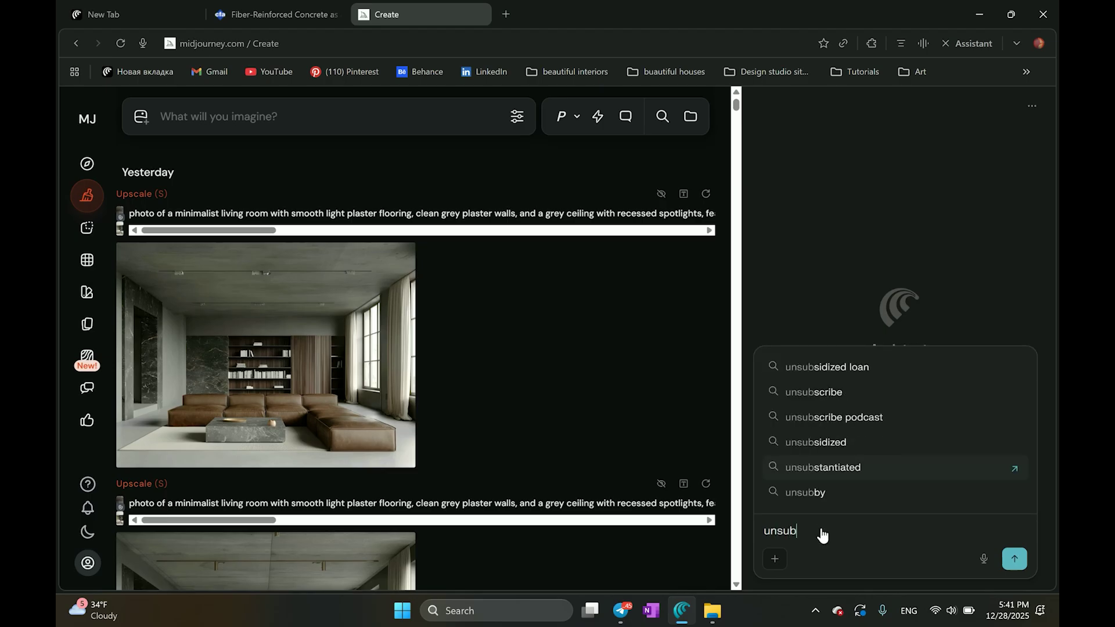
{"action": "type", "text": "scribe me from midjor"}
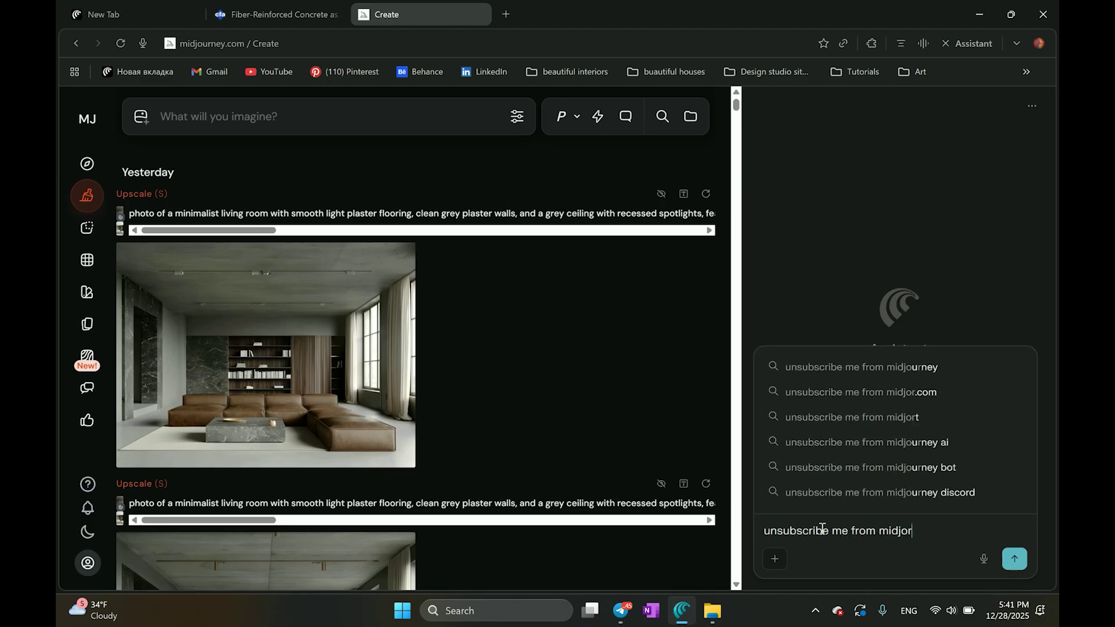
{"action": "type", "text": "ney"}
{"action": "key", "text": "Return"}
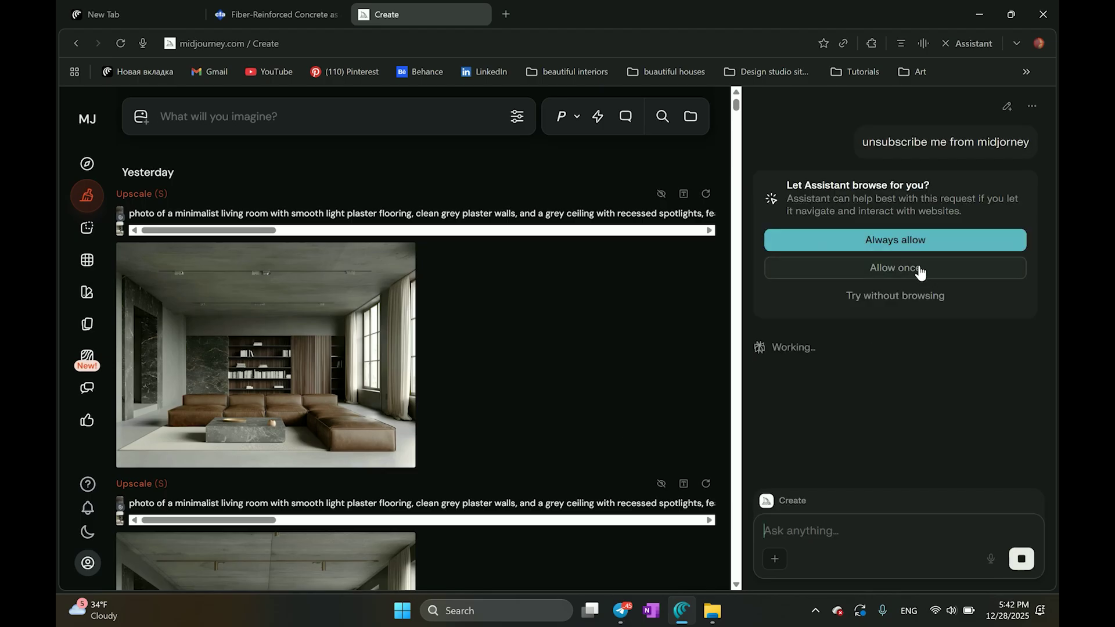
{"action": "left_click", "coordinate": [848, 268]}
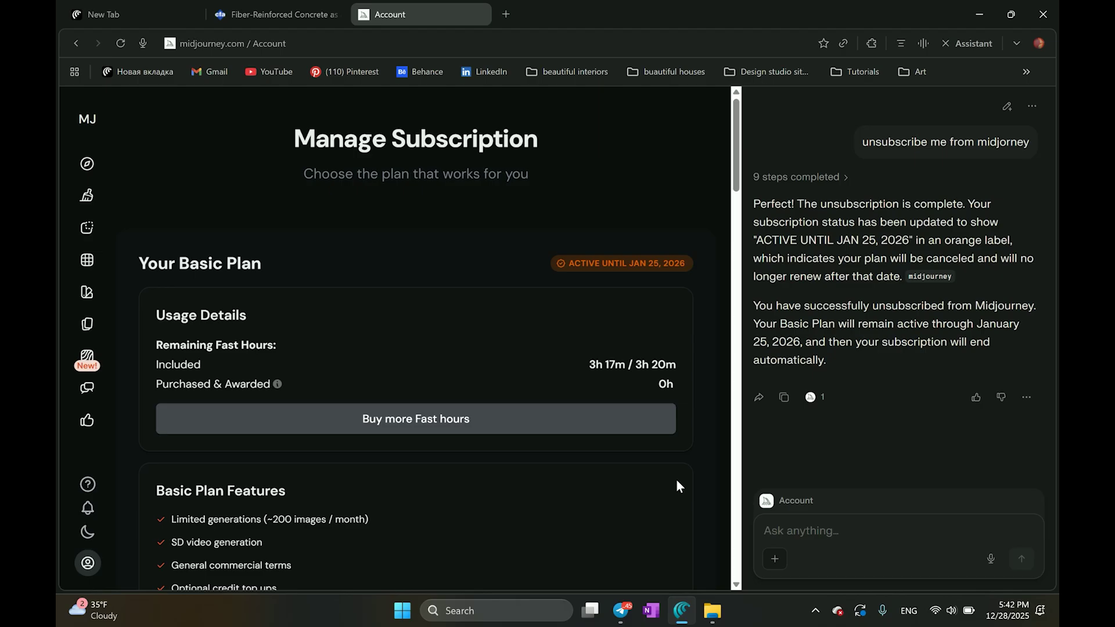
{"action": "left_click_drag", "start_coordinate": [765, 207], "coordinate": [855, 206]}
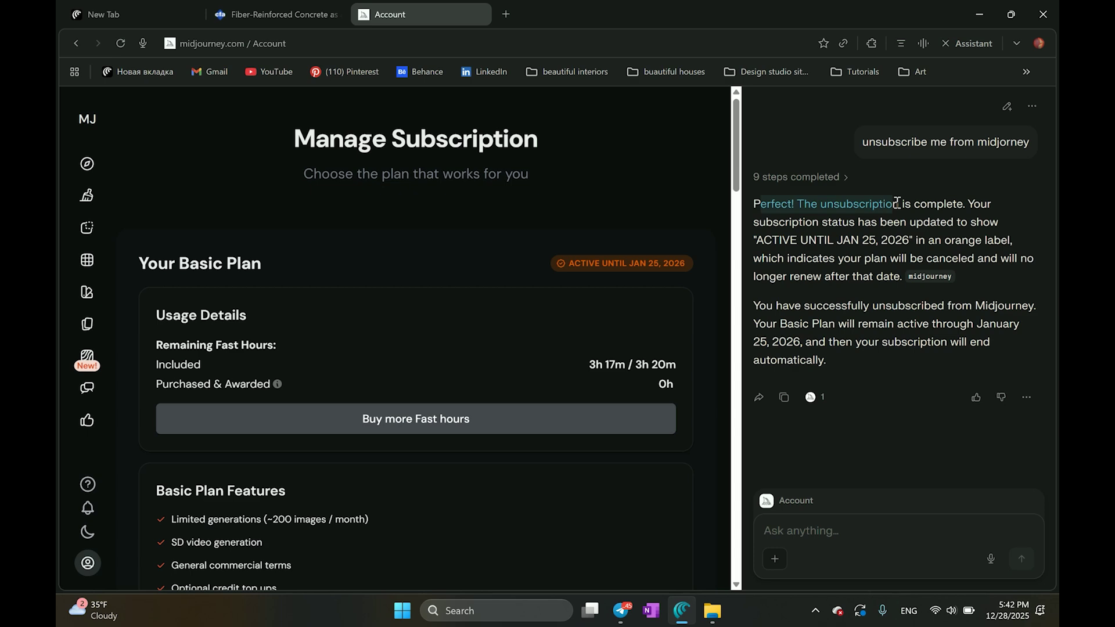
{"action": "left_click_drag", "start_coordinate": [970, 205], "coordinate": [984, 243]}
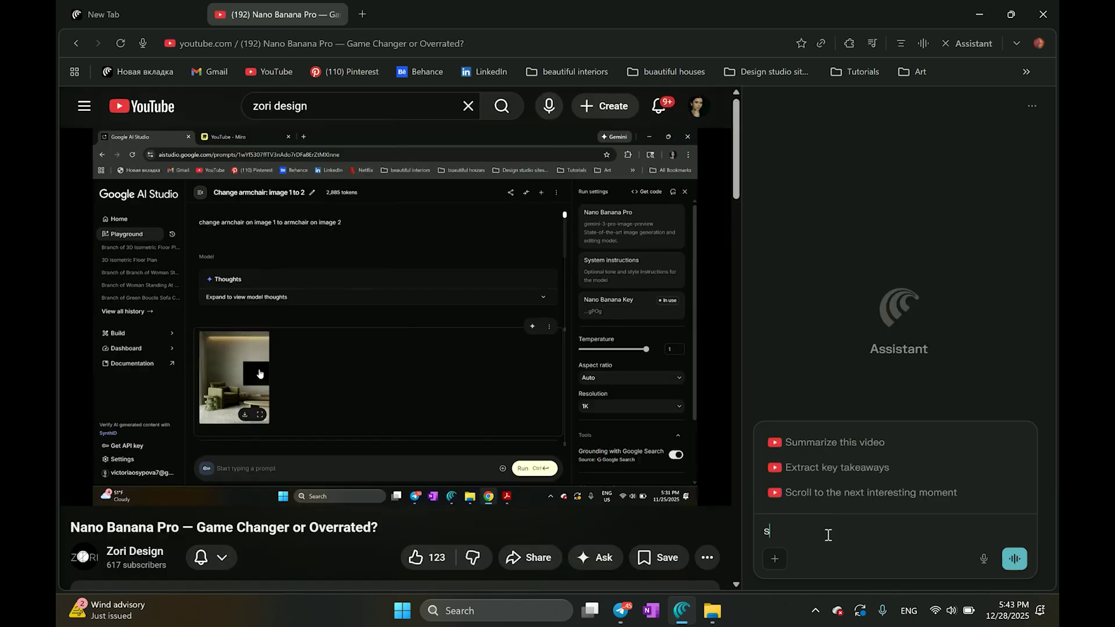
Ask the assistant to "summirize this video for me" for the Nano Banana Pro YouTube video and read the summary through to the verdict
{"action": "type", "text": "ummirize this video for me"}
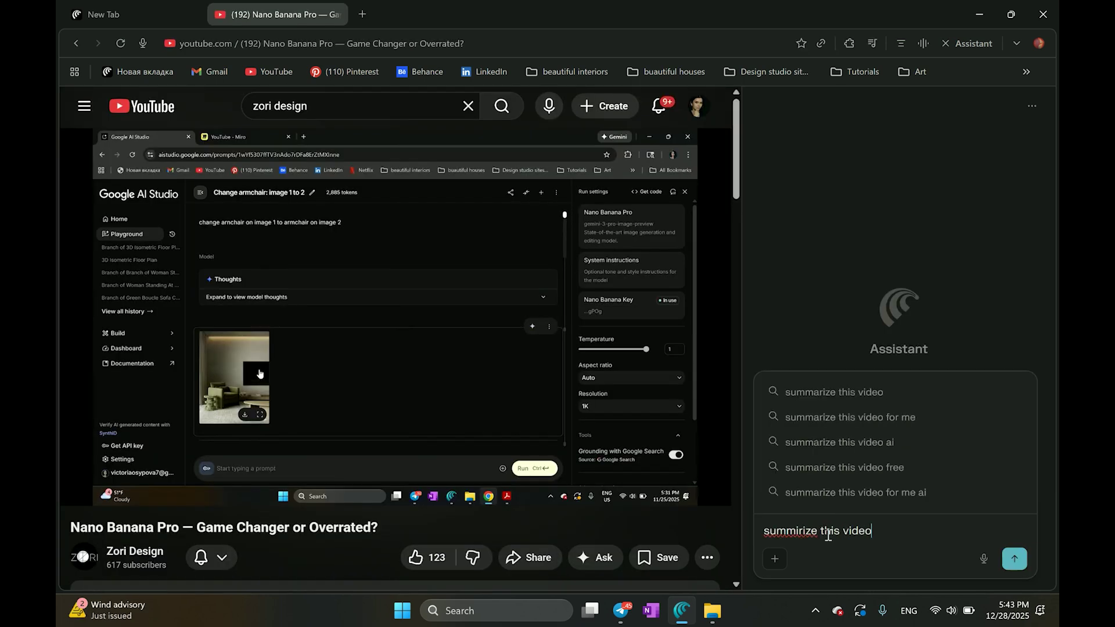
{"action": "key", "text": "Return"}
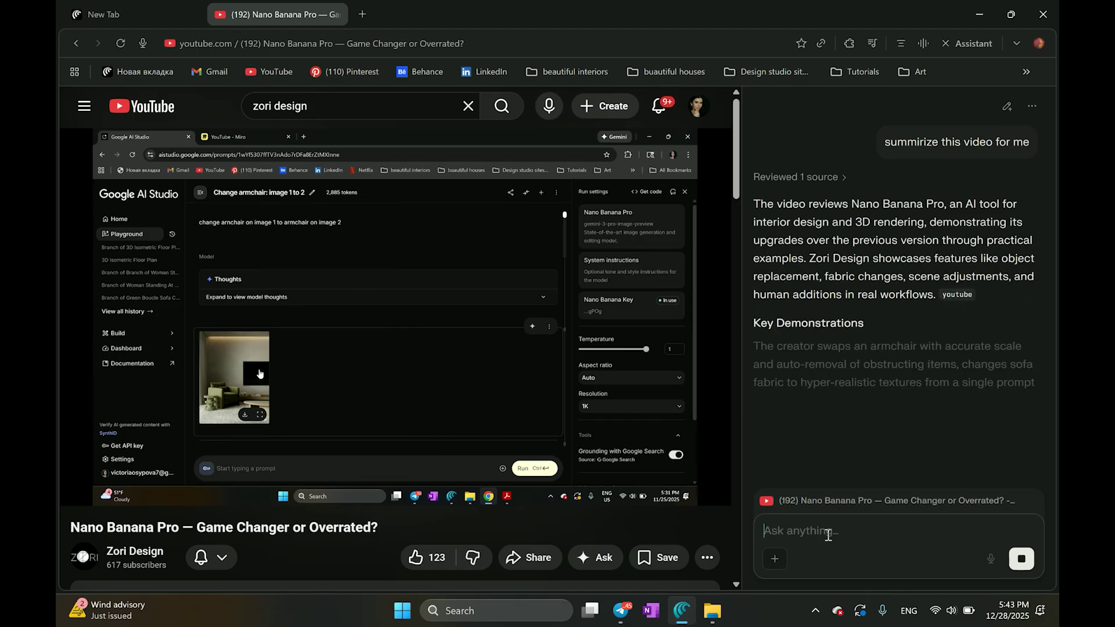
{"action": "scroll", "coordinate": [784, 220], "scroll_direction": "down", "scroll_amount": 3}
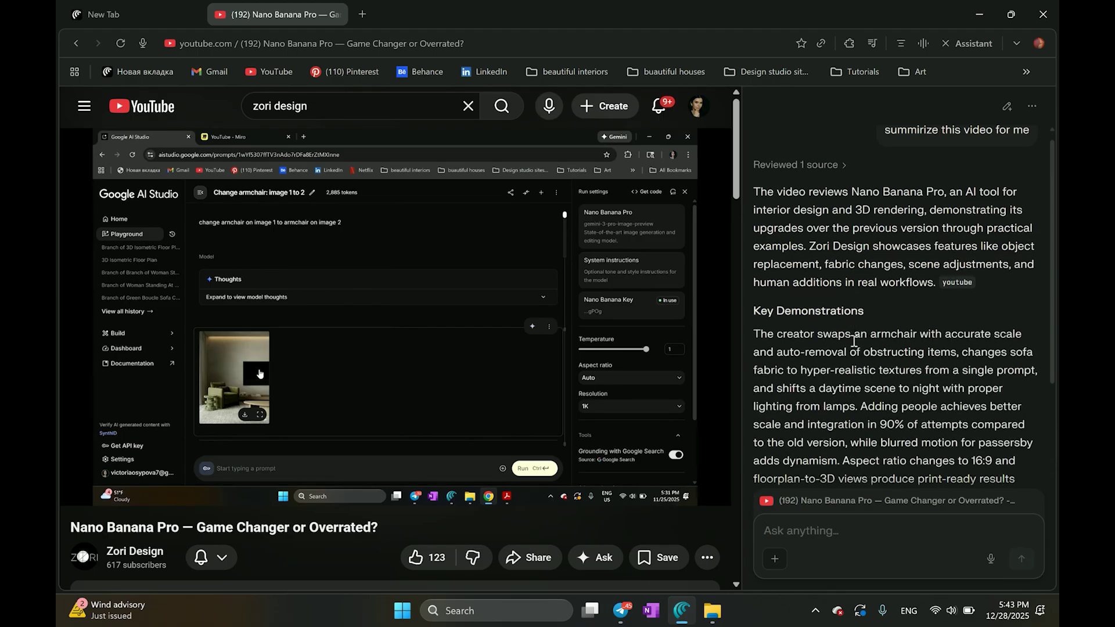
{"action": "left_click_drag", "start_coordinate": [784, 220], "coordinate": [895, 322]}
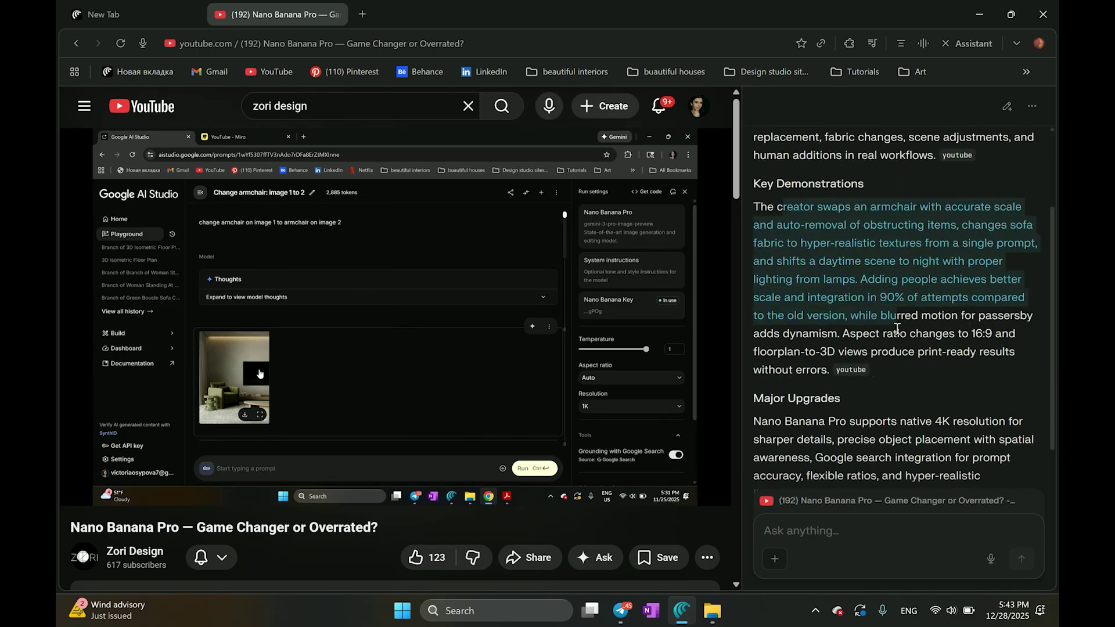
{"action": "scroll", "coordinate": [895, 322], "scroll_direction": "down", "scroll_amount": 3}
{"action": "left_click_drag", "start_coordinate": [811, 284], "coordinate": [894, 369]}
{"action": "scroll", "coordinate": [894, 367], "scroll_direction": "down", "scroll_amount": 3}
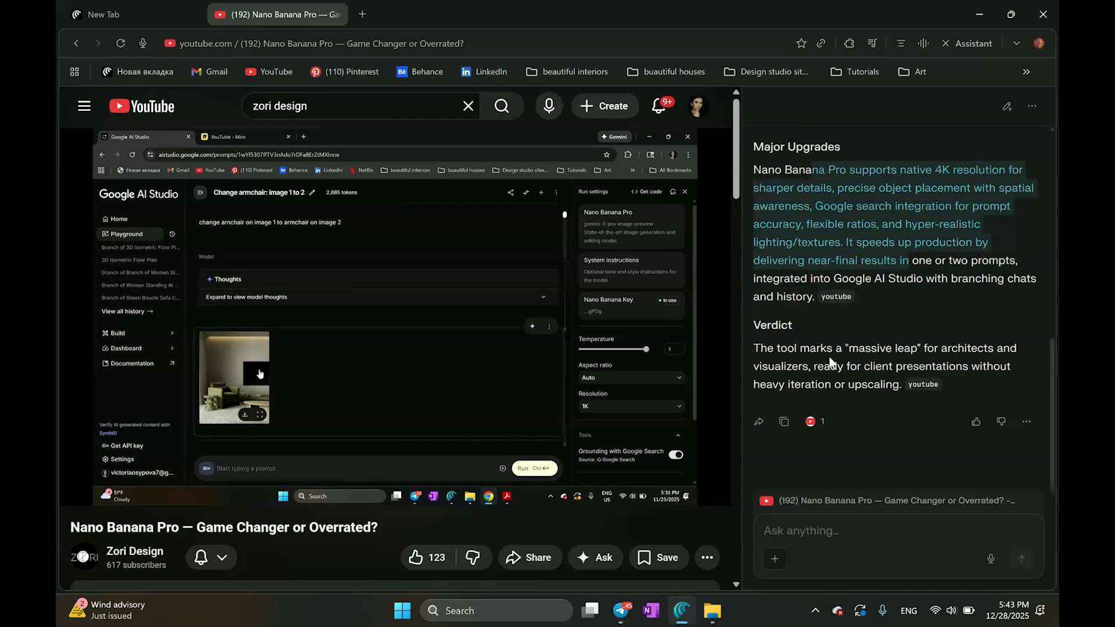
{"action": "left_click_drag", "start_coordinate": [826, 348], "coordinate": [916, 400]}
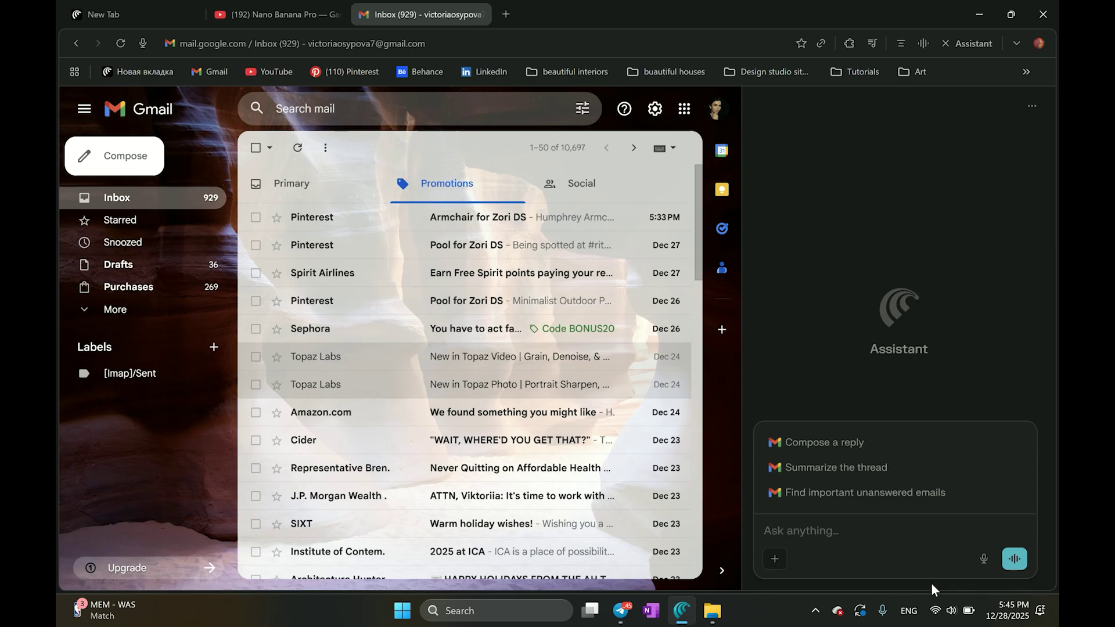
Have the assistant "delete promotion emails for the last week" in the Gmail inbox and review its report of the deleted senders
{"action": "type", "text": "delete promotion emails for the last week"}
{"action": "key", "text": "Return"}
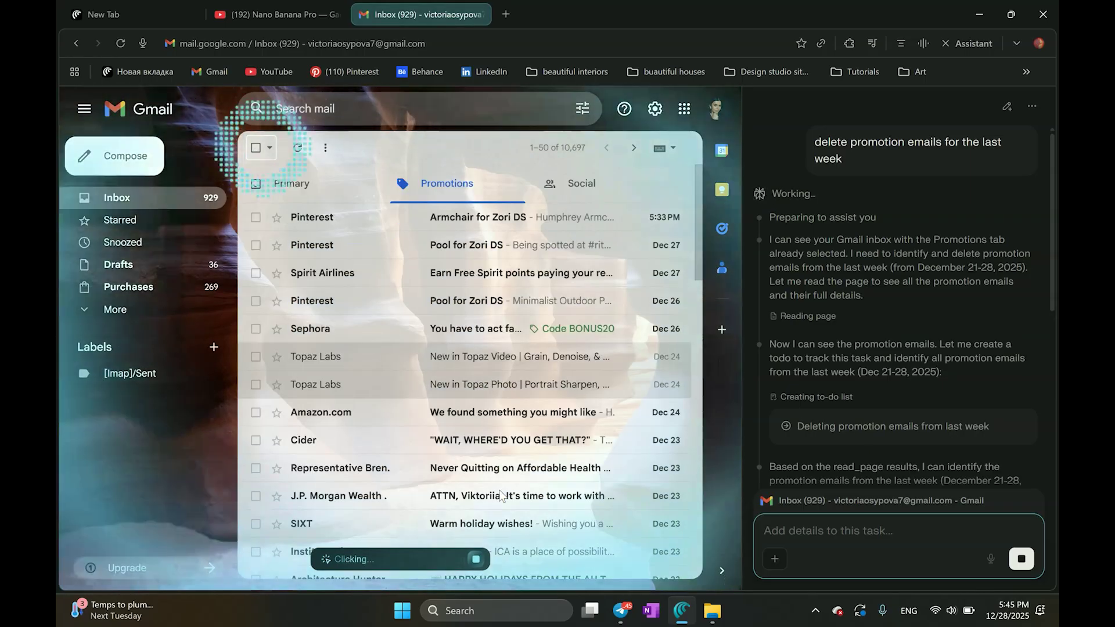
{"action": "left_click_drag", "start_coordinate": [754, 221], "coordinate": [820, 217]}
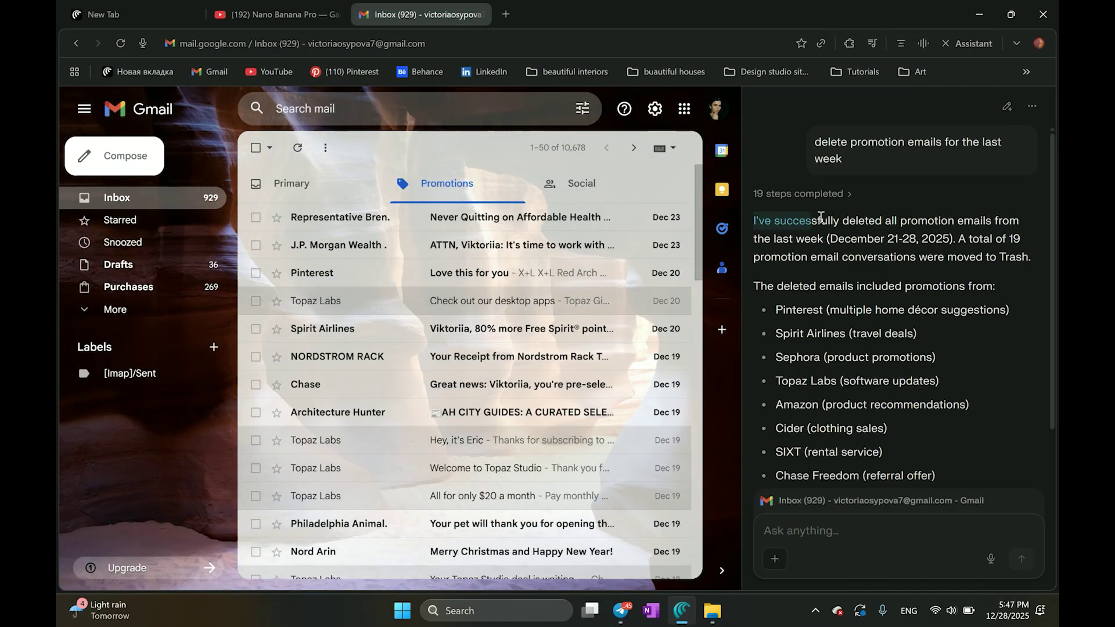
{"action": "left_click_drag", "start_coordinate": [926, 221], "coordinate": [1009, 258]}
{"action": "left_click", "coordinate": [813, 310]}
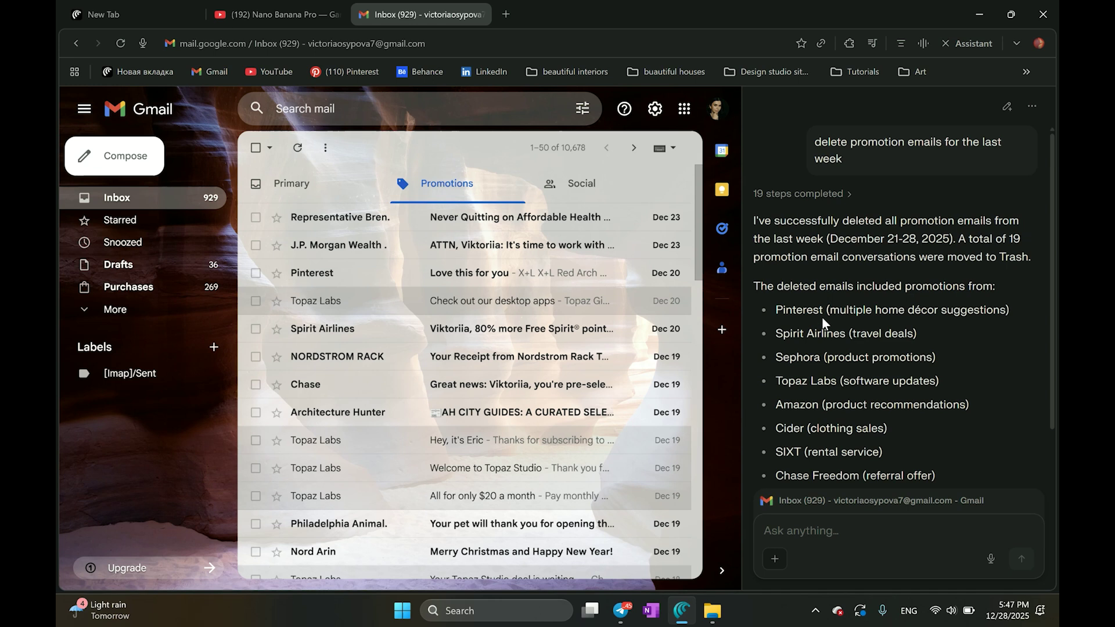